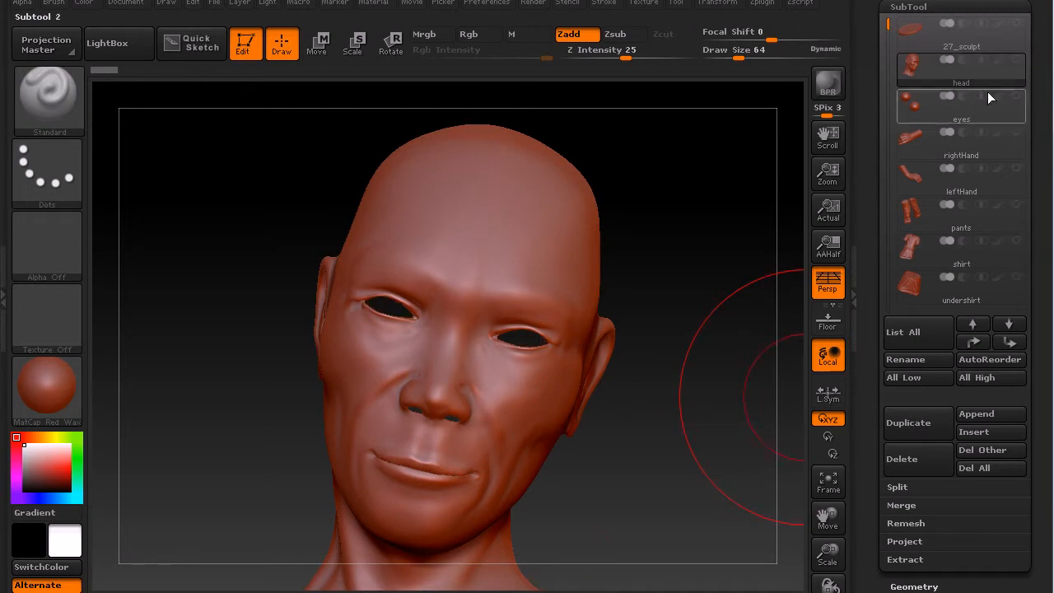
- Set the head subtool's subdivision level to its lowest, SDiv 1
drag(695, 426, 626, 370)
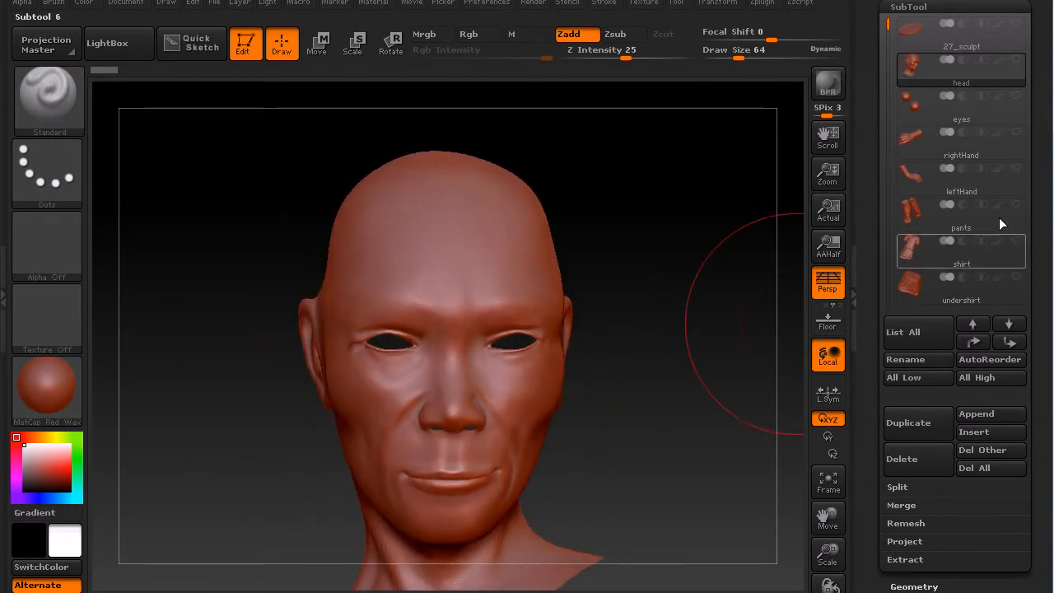
scroll(1024, 500, down, 5)
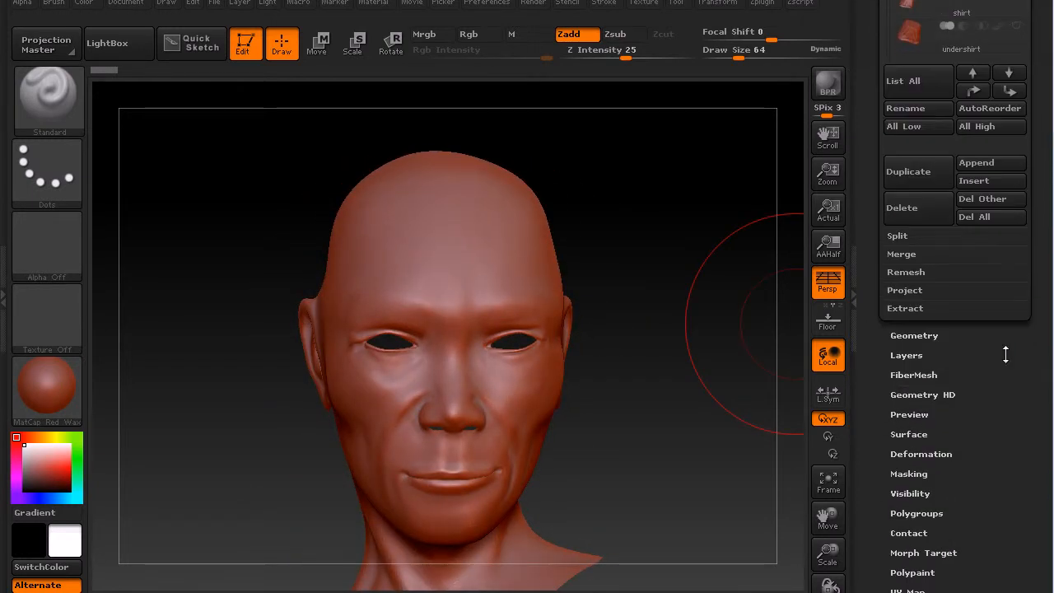
click(916, 334)
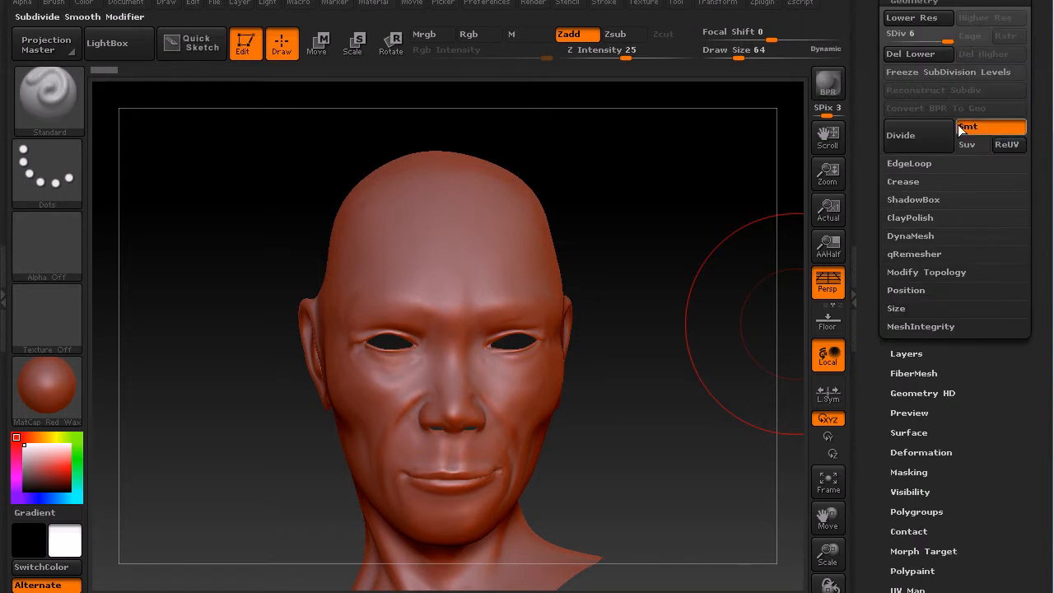
click(884, 33)
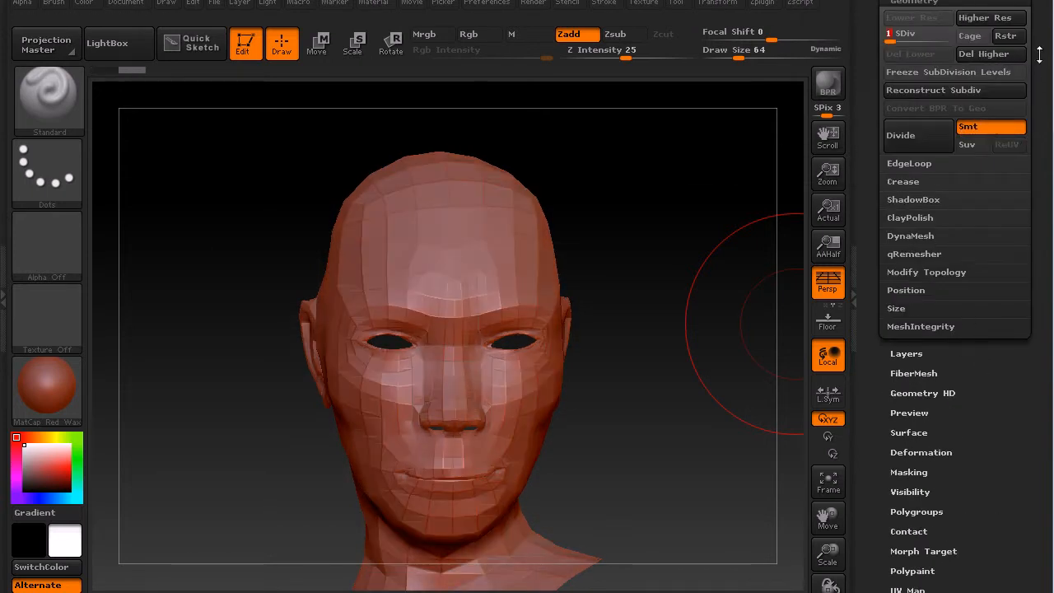
- Export the low-resolution head to the data folder as head.OBJ, replacing the existing file
scroll(1052, 256, up, 6)
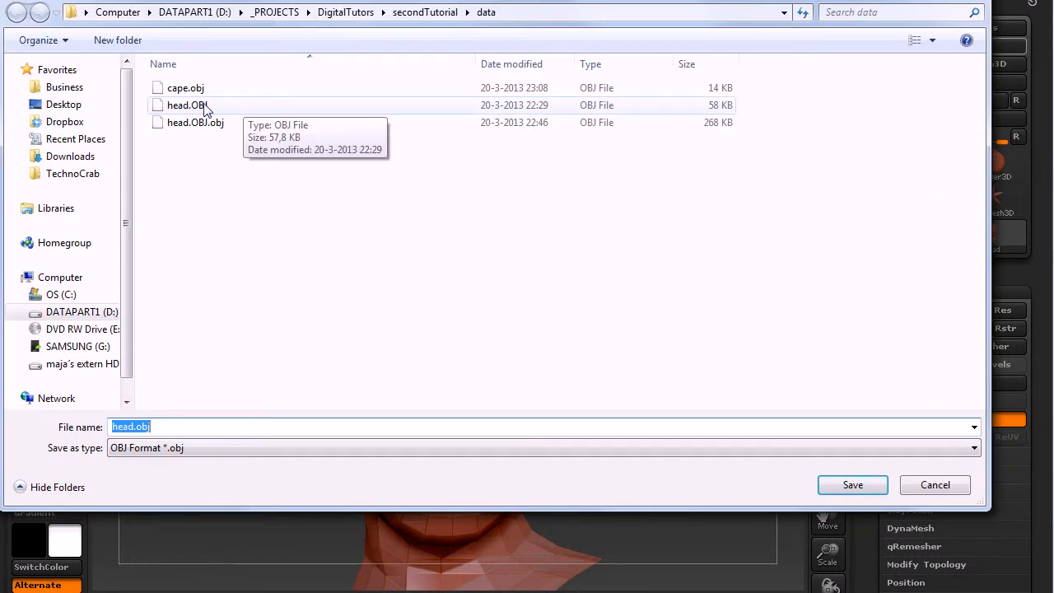
click(204, 105)
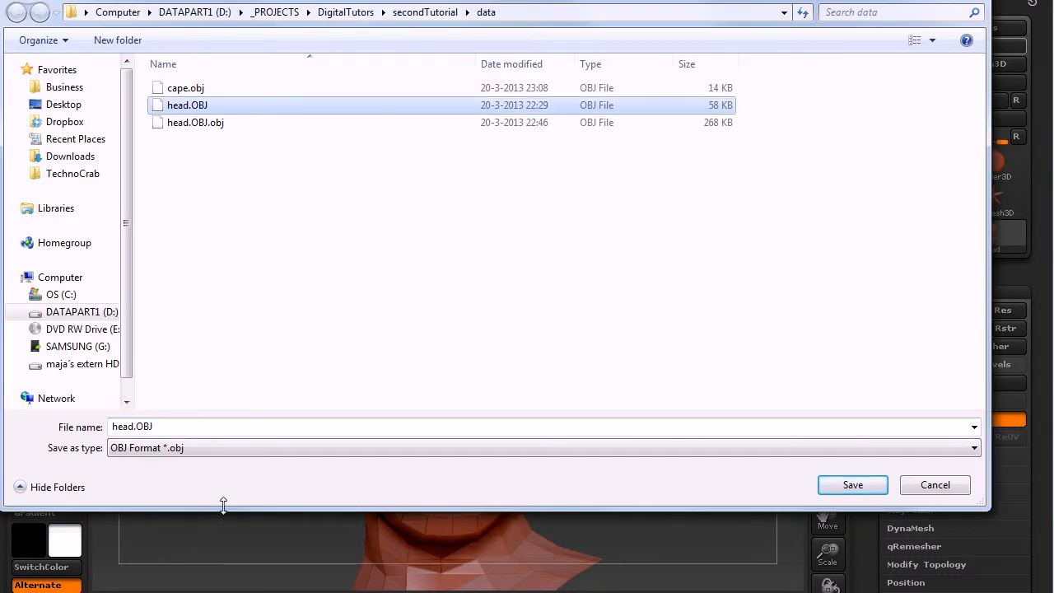
click(855, 486)
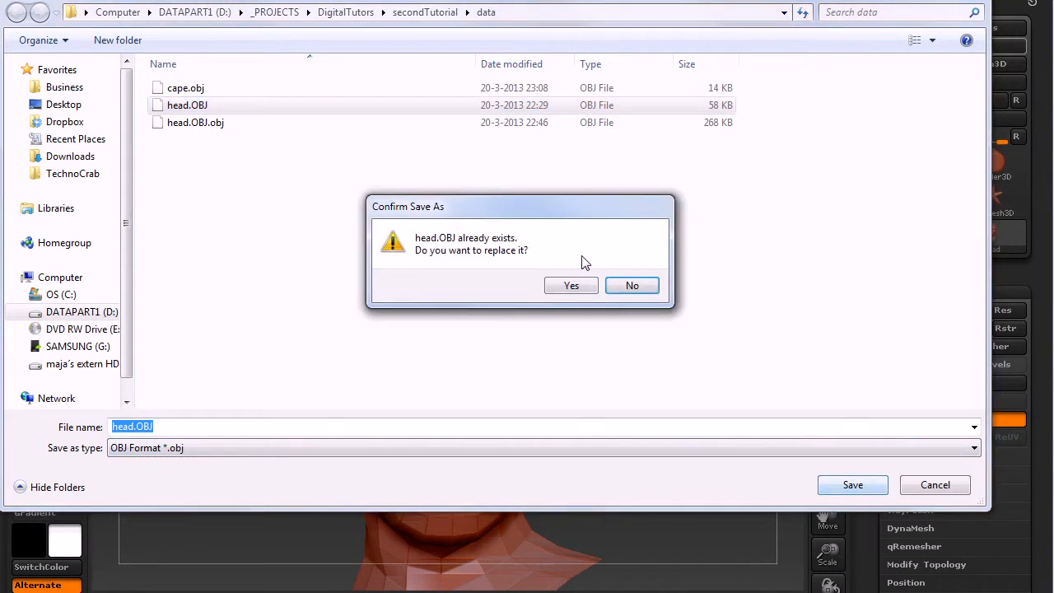
click(571, 288)
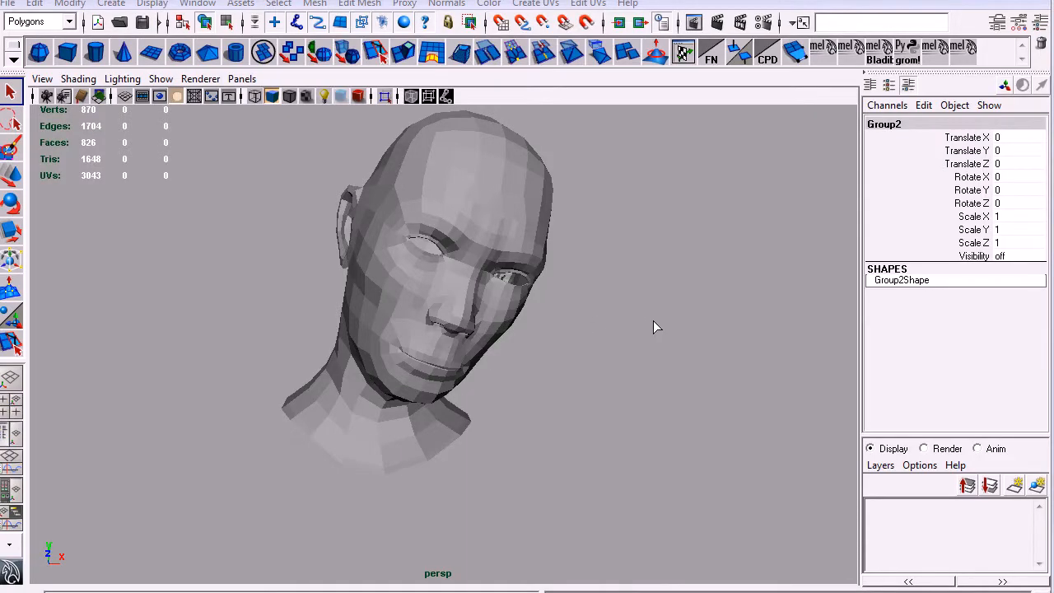
- Switch to Maya and inspect the imported head mesh from several angles and distances
drag(655, 323, 589, 320)
alt+drag(644, 293, 635, 350)
alt+right_drag(635, 350, 708, 391)
alt+middle_drag(677, 272, 649, 369)
mouse_move(651, 375)
alt+mouse_down()
mouse_move(544, 368)
mouse_move(379, 405)
mouse_move(638, 361)
alt+mouse_up()
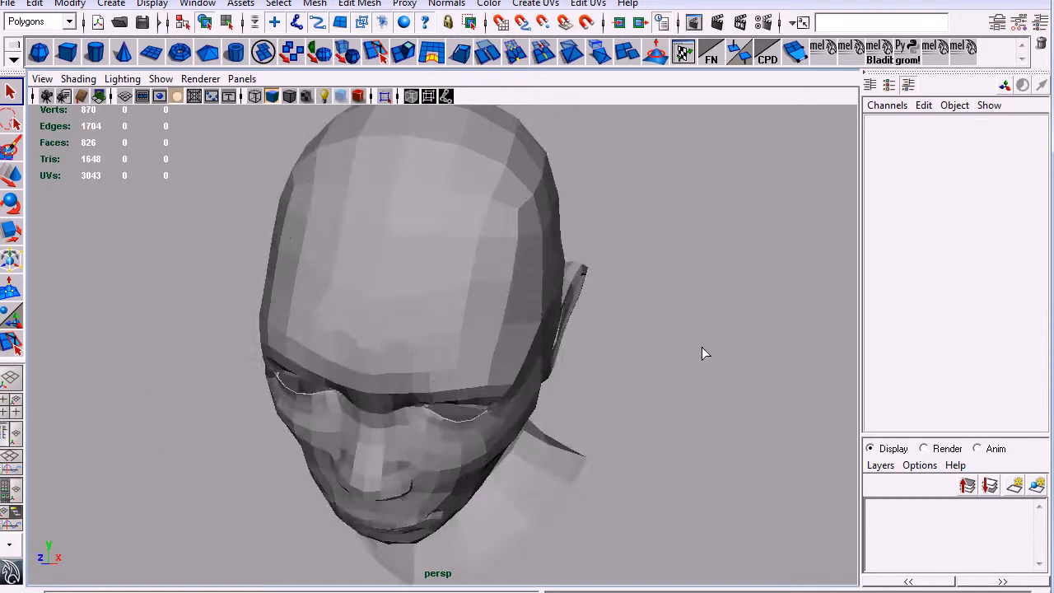
alt+right_drag(636, 361, 490, 295)
alt+drag(490, 294, 626, 316)
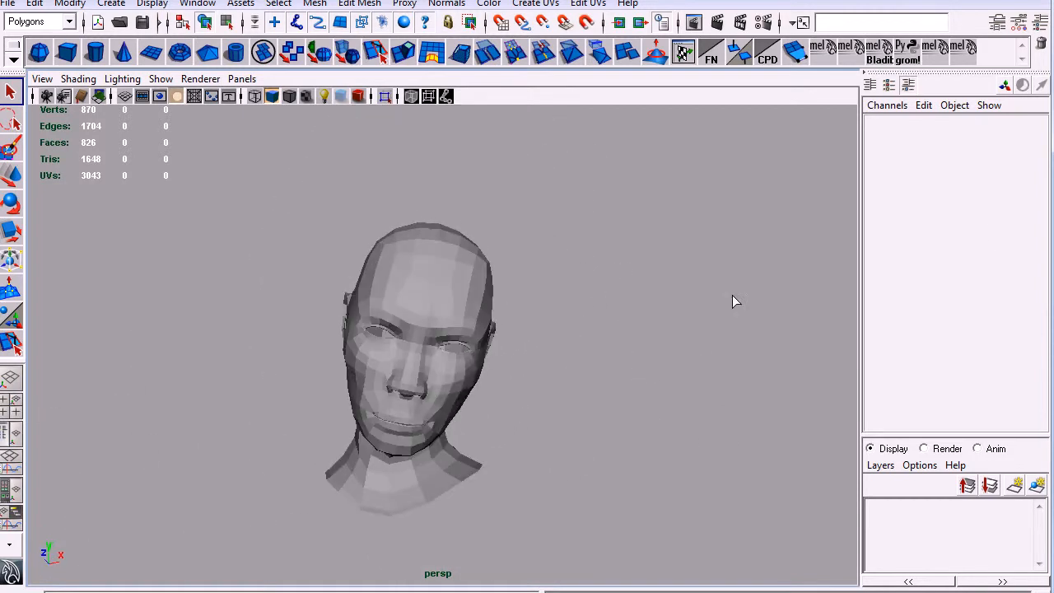
- Hide the imported open-eyed head and make the Group2 head visible in its place
click(683, 54)
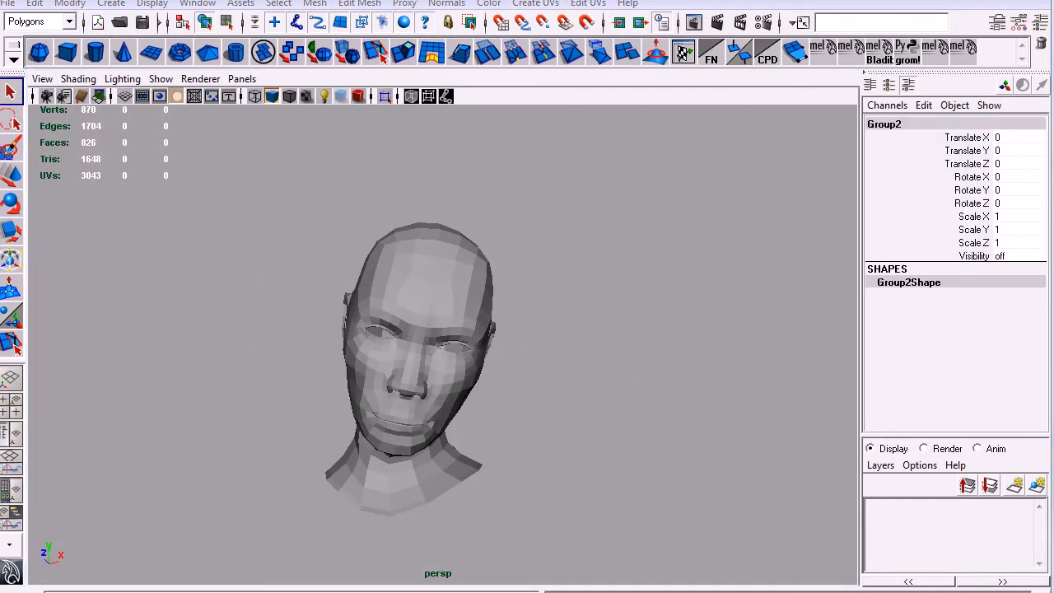
click(1001, 256)
text(0)
key(Return)
- Inspect the unsmoothed topology of the Group2 head at the face, the back and the ears
alt+drag(626, 313, 518, 448)
alt+right_drag(518, 447, 600, 317)
alt+drag(600, 317, 482, 231)
alt+right_drag(482, 231, 442, 363)
key(ctrl+z)
key(ctrl+z)
alt+drag(453, 422, 539, 299)
alt+right_drag(539, 299, 640, 292)
alt+drag(640, 291, 511, 307)
key(1)
alt+drag(422, 282, 287, 392)
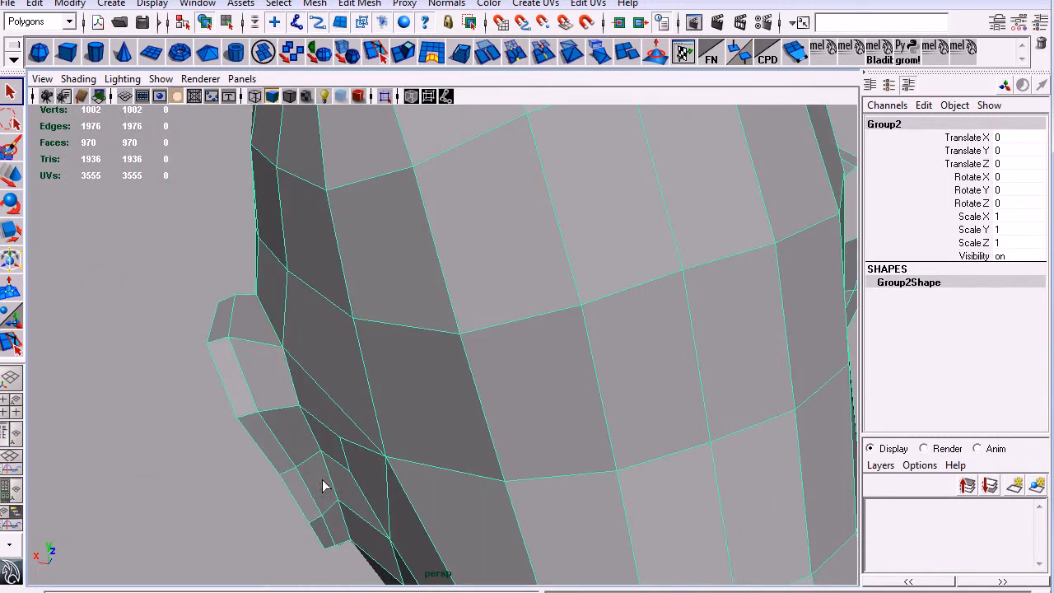
alt+drag(323, 359, 683, 337)
alt+right_drag(683, 337, 541, 309)
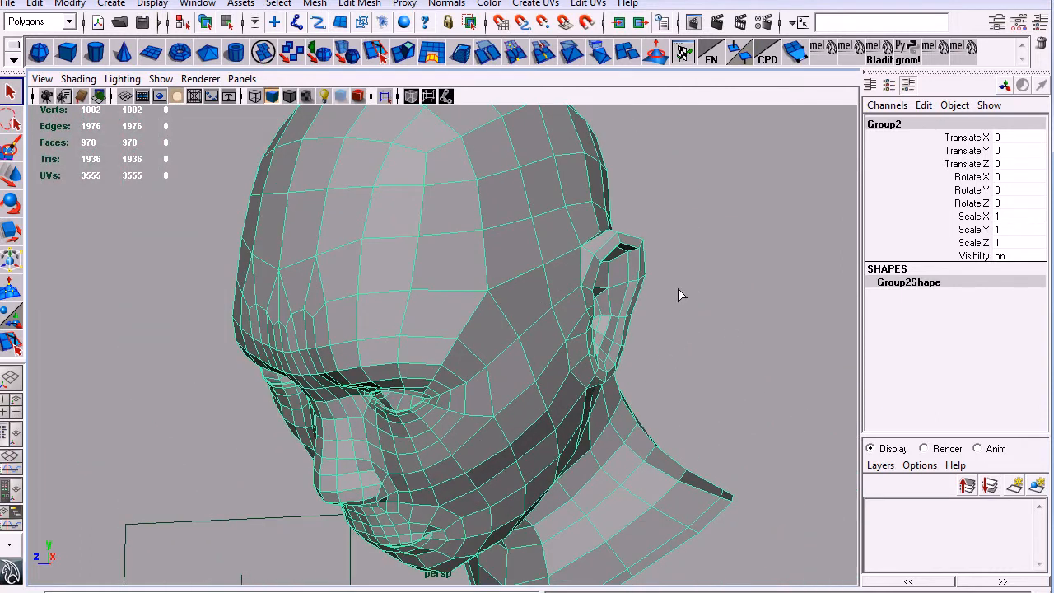
- Preview the Group2 head smoothed from several angles, and return it to the unsmoothed display
key(3)
click(688, 324)
alt+drag(689, 323, 698, 353)
alt+right_drag(698, 353, 554, 278)
alt+drag(554, 278, 515, 261)
alt+drag(639, 291, 719, 252)
alt+right_drag(718, 252, 611, 340)
alt+drag(611, 340, 697, 357)
alt+right_drag(697, 358, 561, 417)
alt+drag(560, 416, 543, 377)
click(544, 380)
key(1)
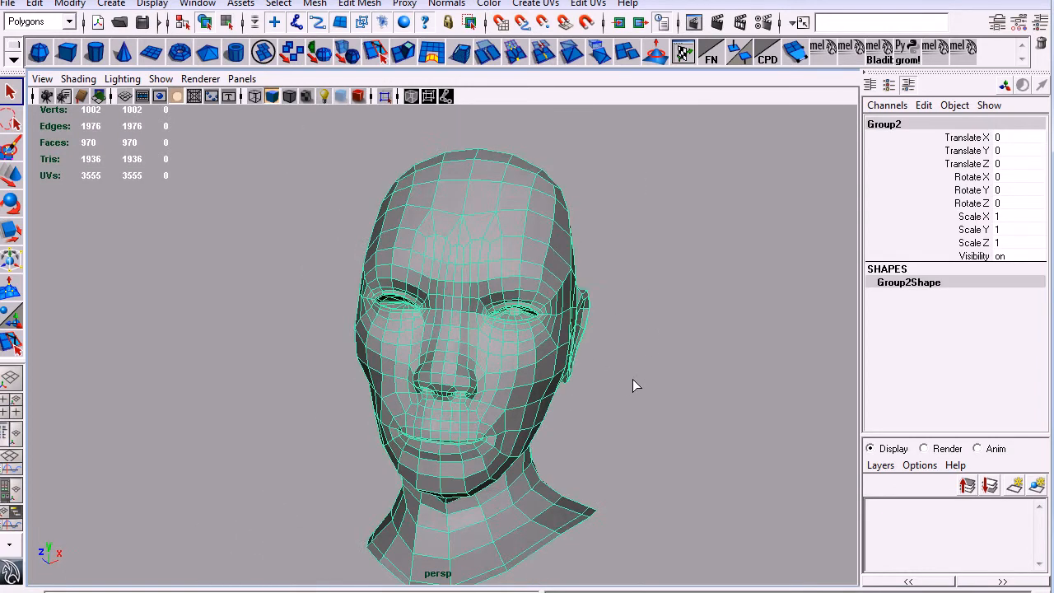
- Export the selected Group2 head as an OBJ named headClosed in the data folder
click(10, 5)
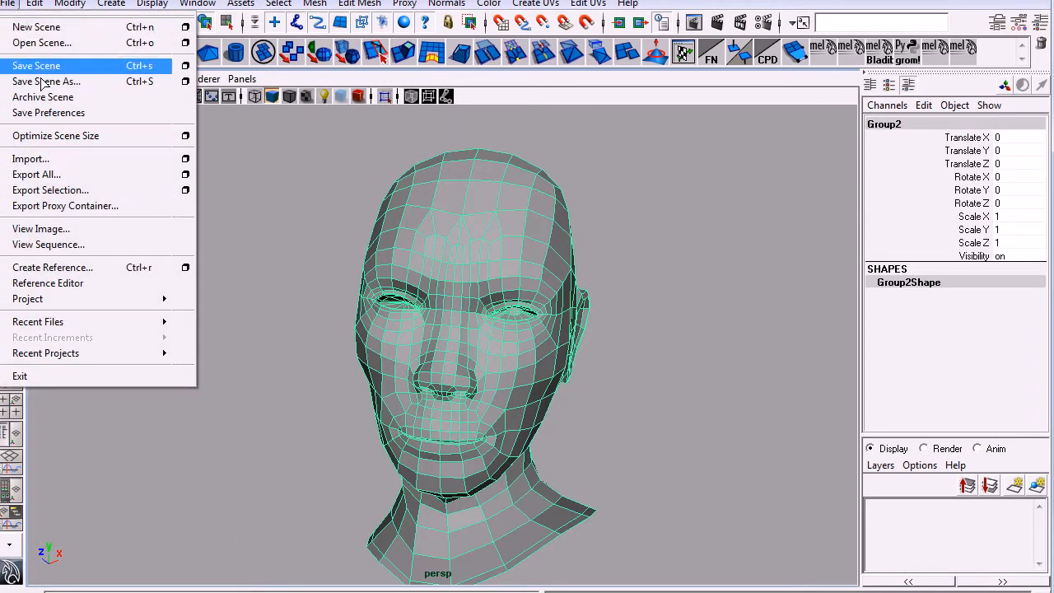
click(59, 193)
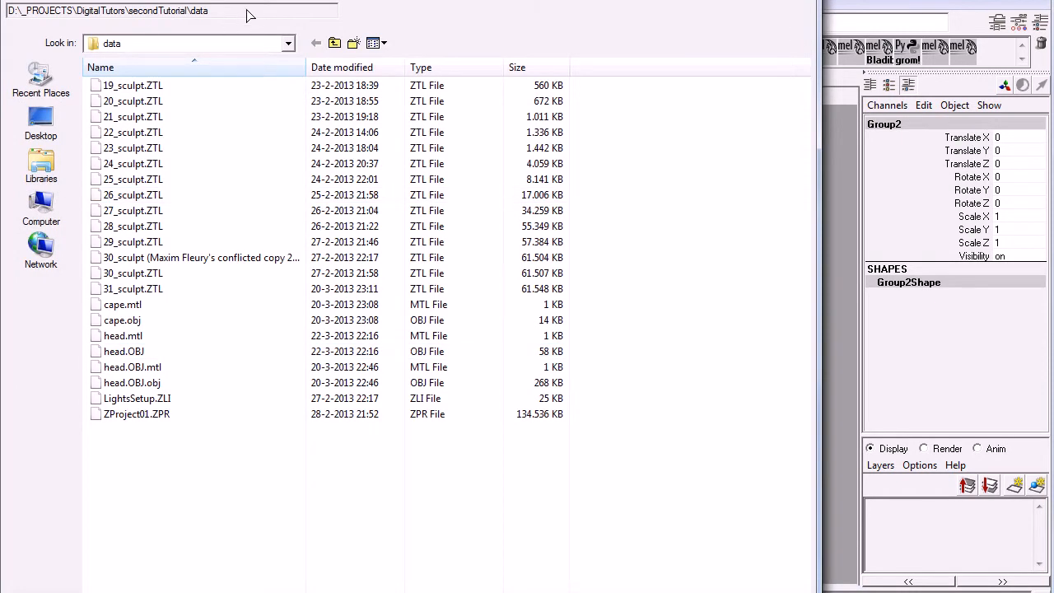
click(140, 383)
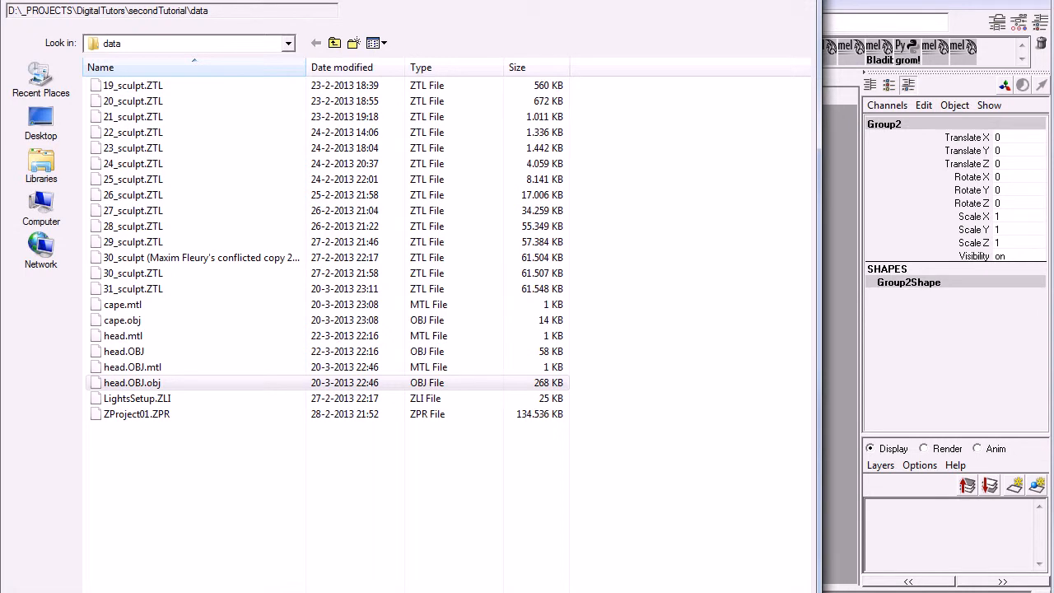
key(Return)
click(655, 294)
mouse_move(358, 1)
mouse_down()
mouse_move(344, 65)
mouse_move(363, 139)
mouse_move(354, 12)
mouse_up()
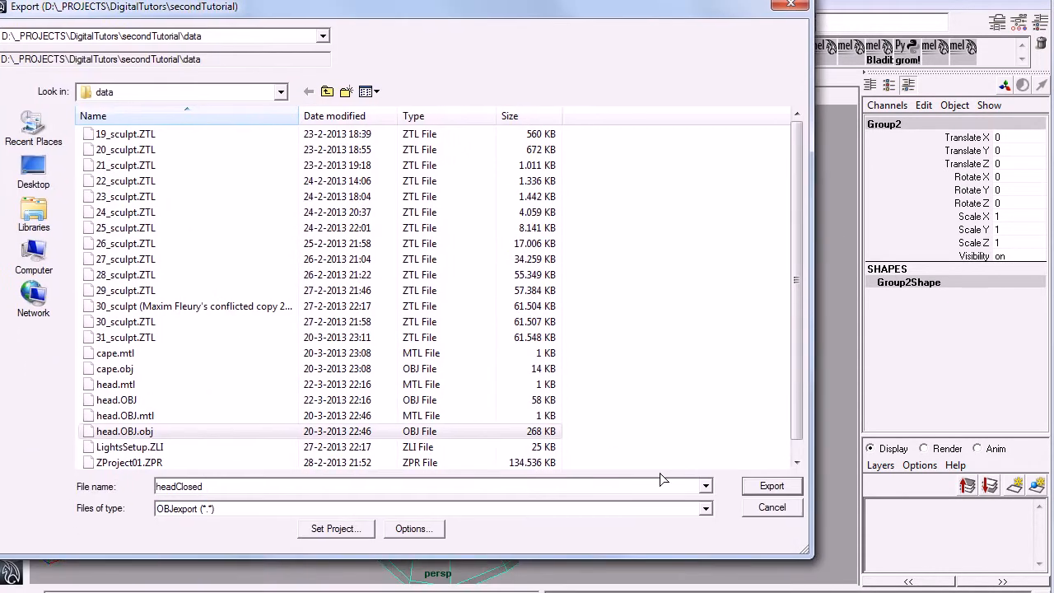
click(751, 488)
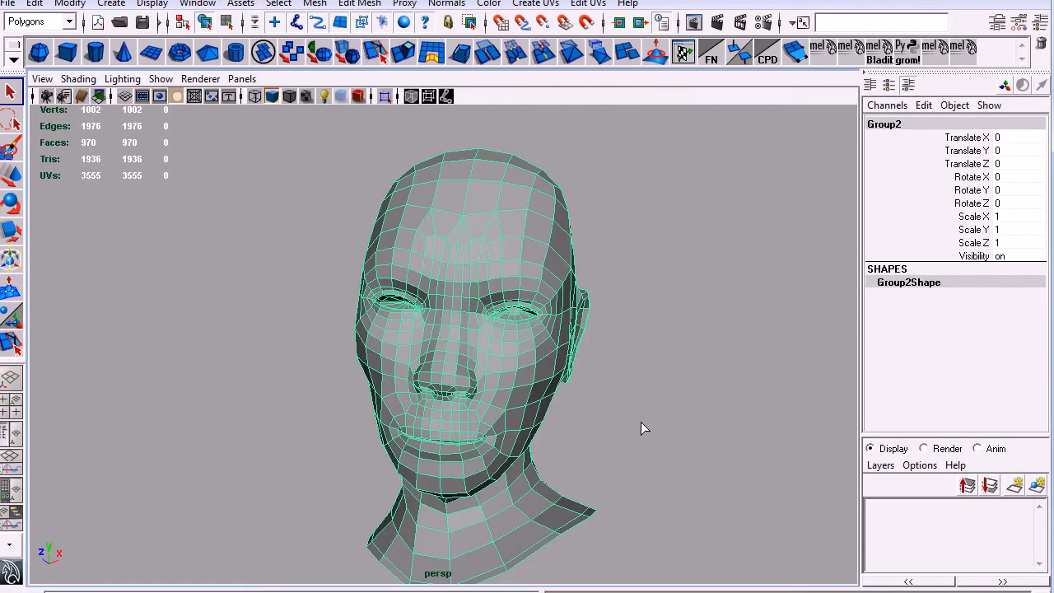
- Hide the Group2 head by turning its visibility off
alt+drag(611, 397, 660, 443)
alt+right_drag(660, 443, 612, 331)
alt+drag(612, 331, 575, 261)
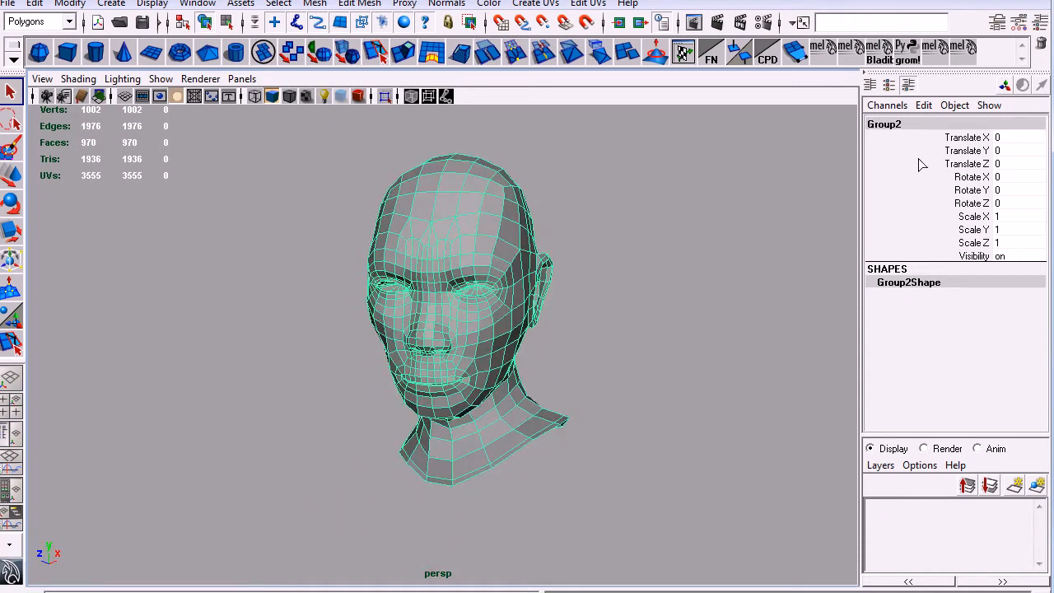
double_click(1005, 256)
text(0)
key(Tab)
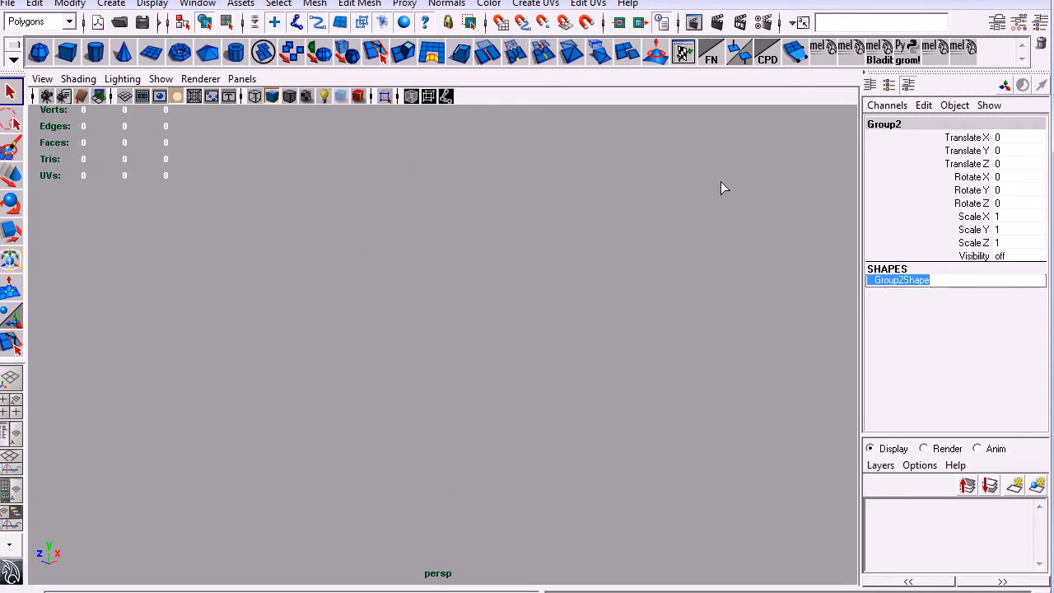
- Select the figure group and turn its visibility on to show the whole character
click(670, 190)
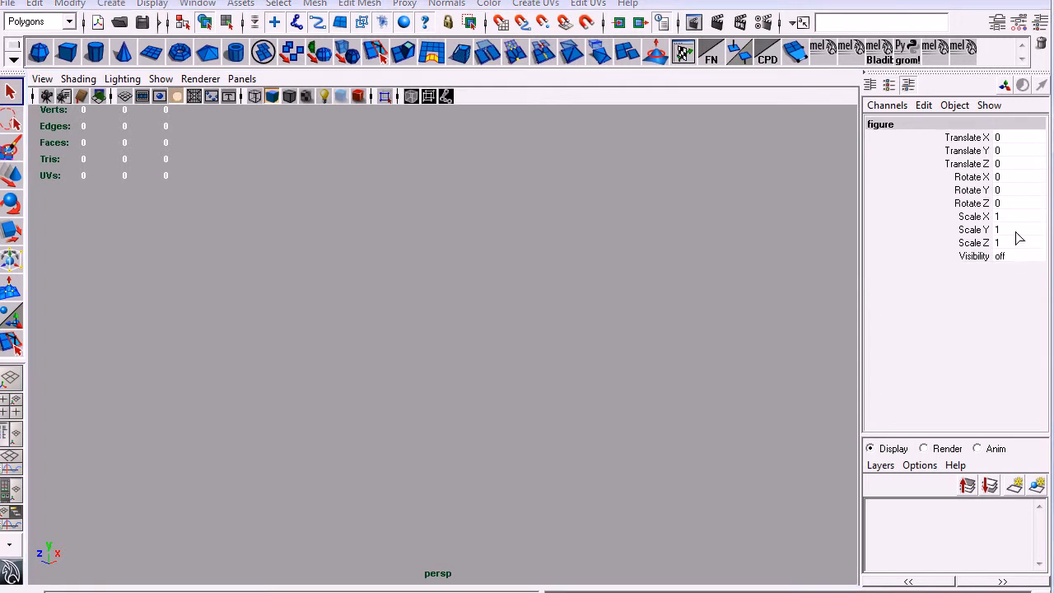
click(1008, 255)
text(1)
key(Return)
alt+middle_drag(576, 361, 582, 311)
scroll(582, 280, down, 3)
scroll(610, 286, up, 3)
alt+drag(609, 285, 658, 319)
click(657, 319)
alt+middle_drag(646, 350, 633, 257)
alt+right_drag(633, 272, 587, 289)
alt+middle_drag(586, 289, 605, 310)
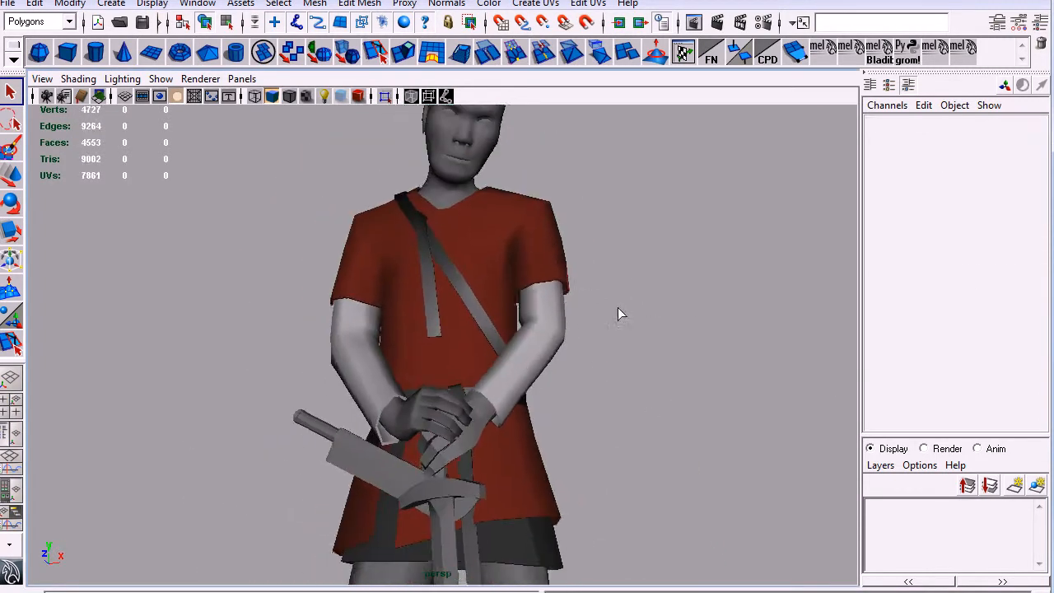
click(503, 258)
alt+drag(581, 388, 693, 373)
alt+right_drag(694, 373, 512, 350)
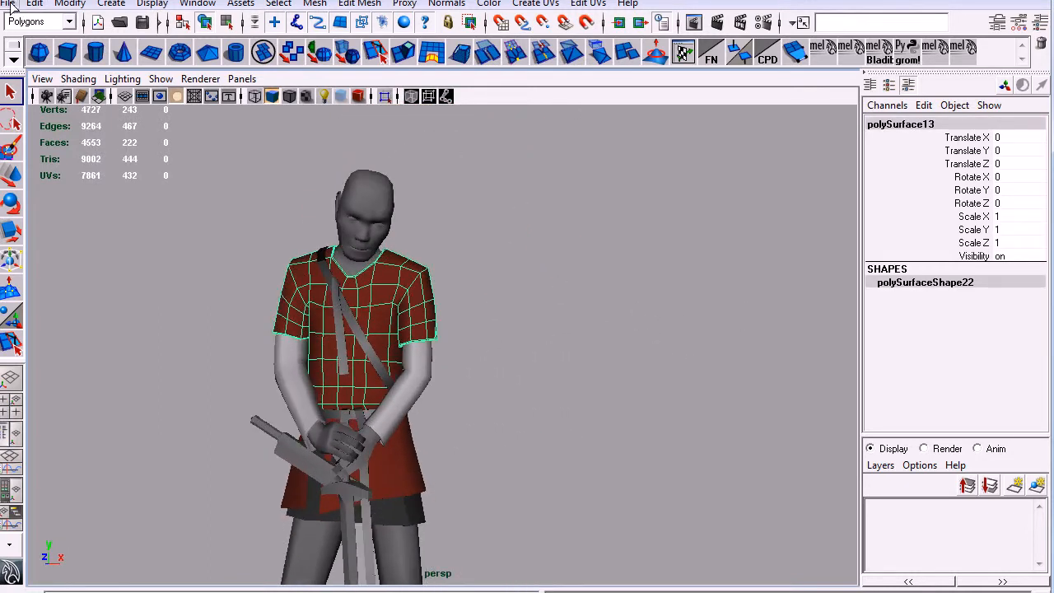
click(10, 5)
click(48, 160)
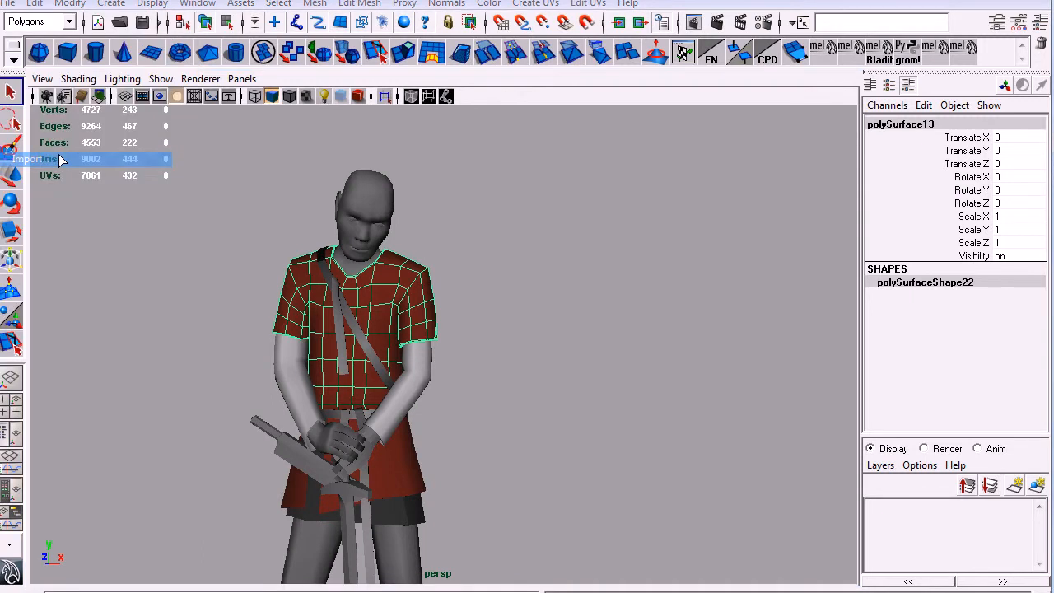
drag(794, 224, 800, 154)
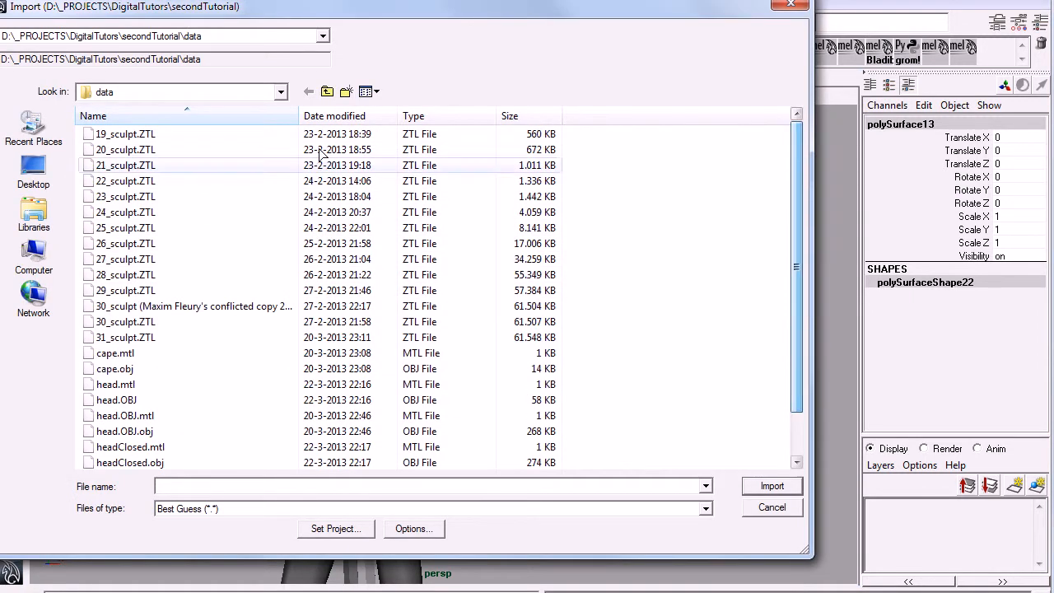
click(327, 91)
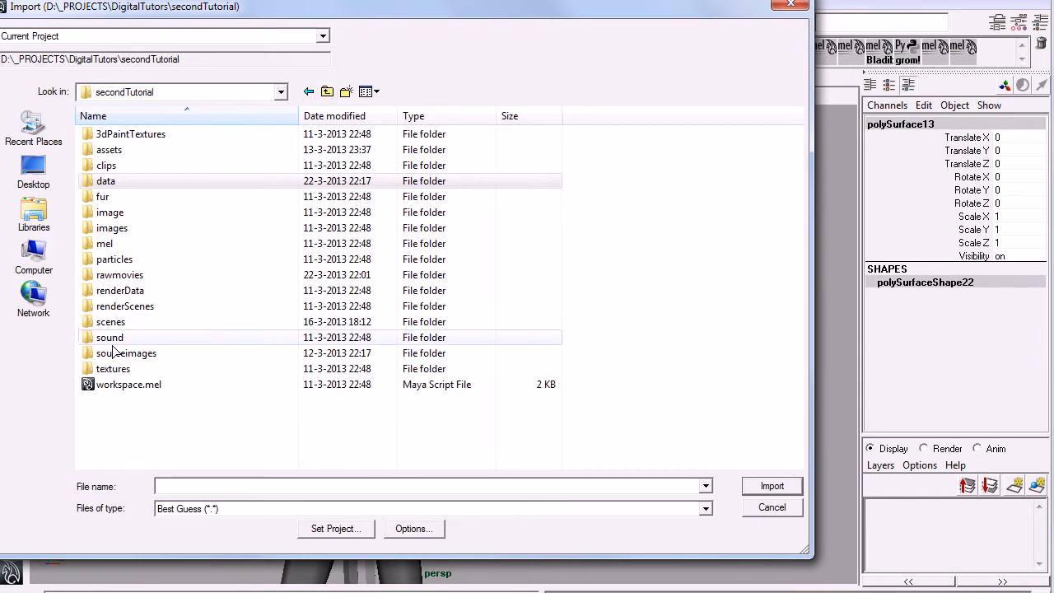
click(760, 511)
alt+right_drag(519, 253, 948, 179)
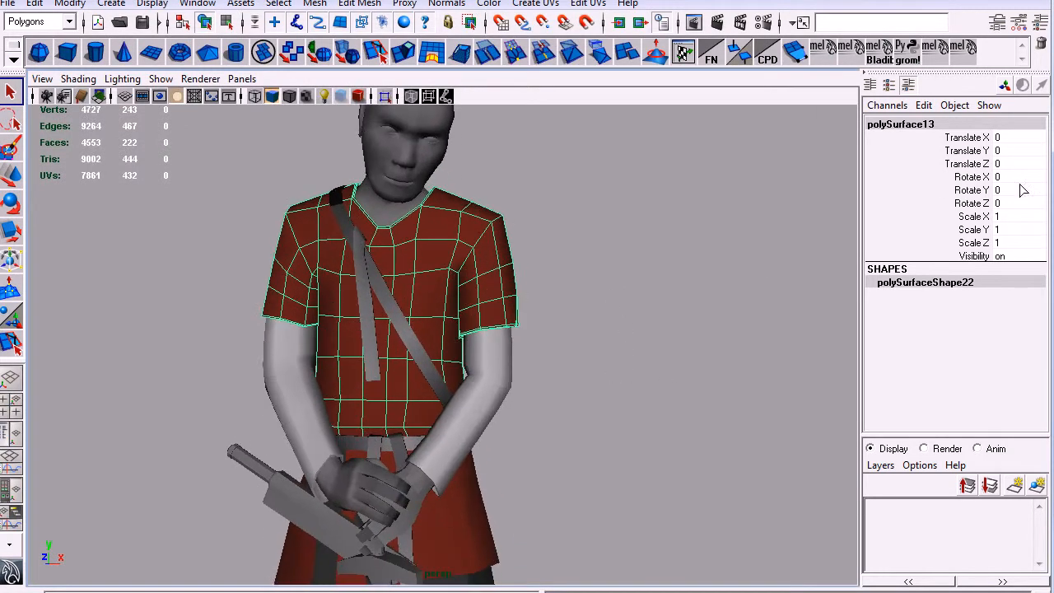
key(ctrl+z)
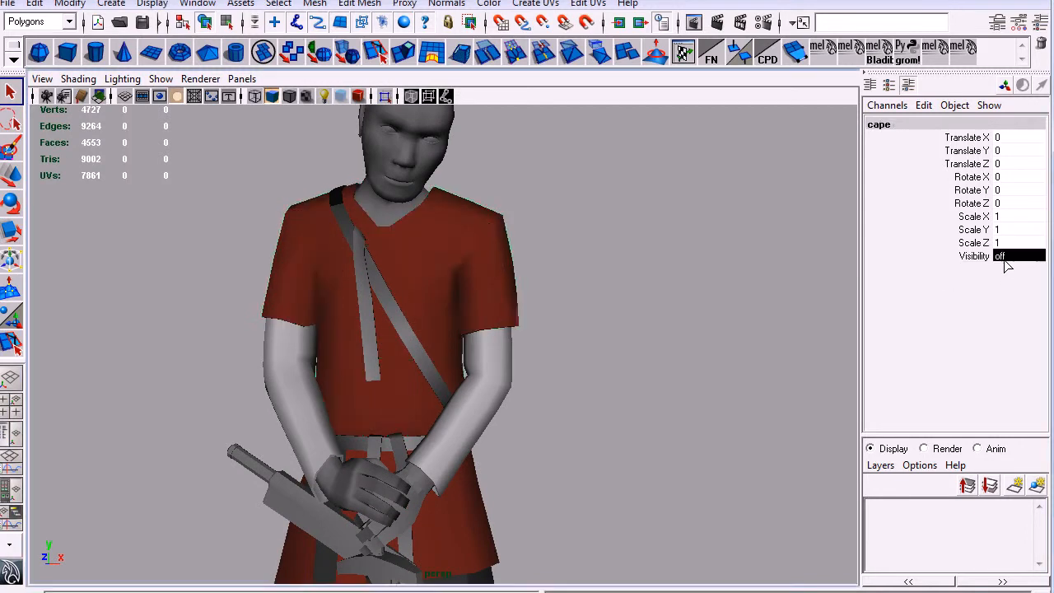
- Turn on the visibility of the hidden cape on the figure
click(1006, 256)
text(1)
key(Return)
alt+right_drag(605, 314, 469, 311)
alt+drag(577, 247, 461, 247)
click(589, 316)
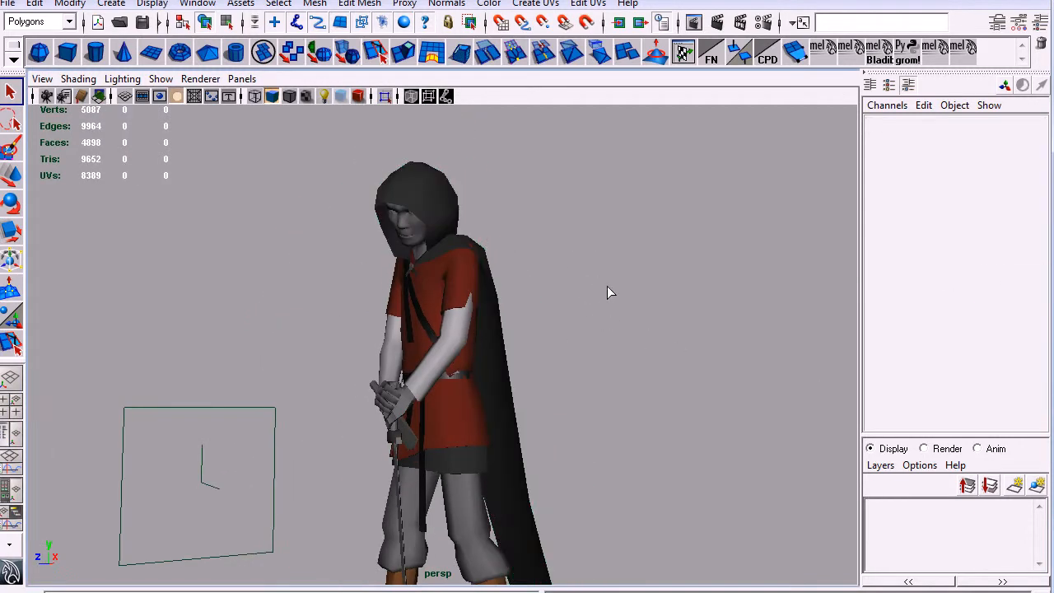
- Examine the hooded cape on the figure from the front, side and back, including the collar area
alt+drag(560, 310, 395, 321)
click(446, 374)
alt+drag(576, 367, 534, 289)
alt+right_drag(535, 289, 528, 323)
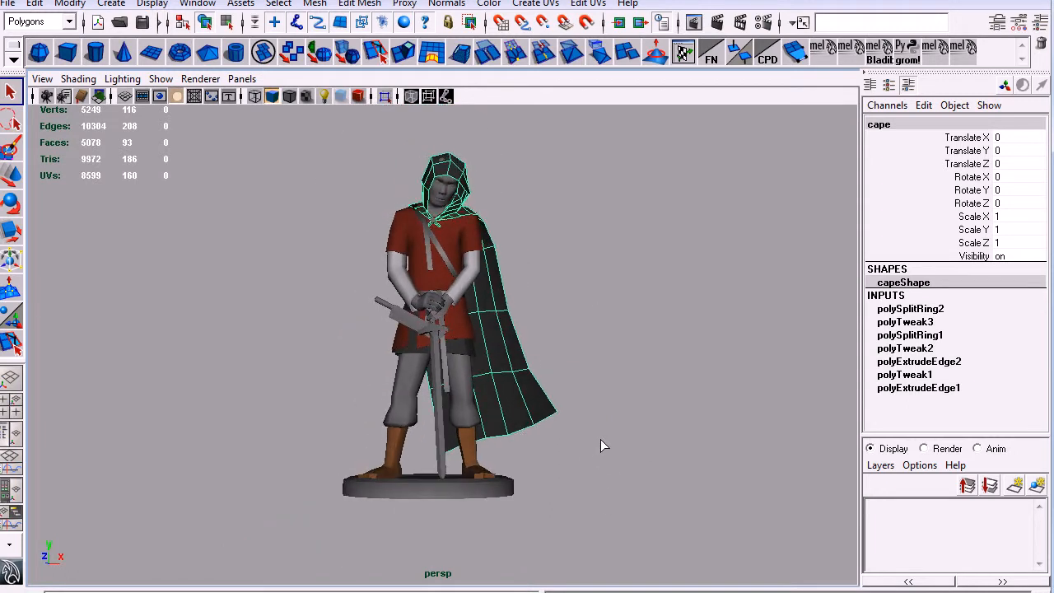
alt+right_drag(535, 393, 628, 370)
alt+middle_drag(629, 370, 595, 404)
alt+drag(575, 345, 412, 297)
alt+right_drag(412, 296, 455, 230)
alt+middle_drag(455, 231, 379, 375)
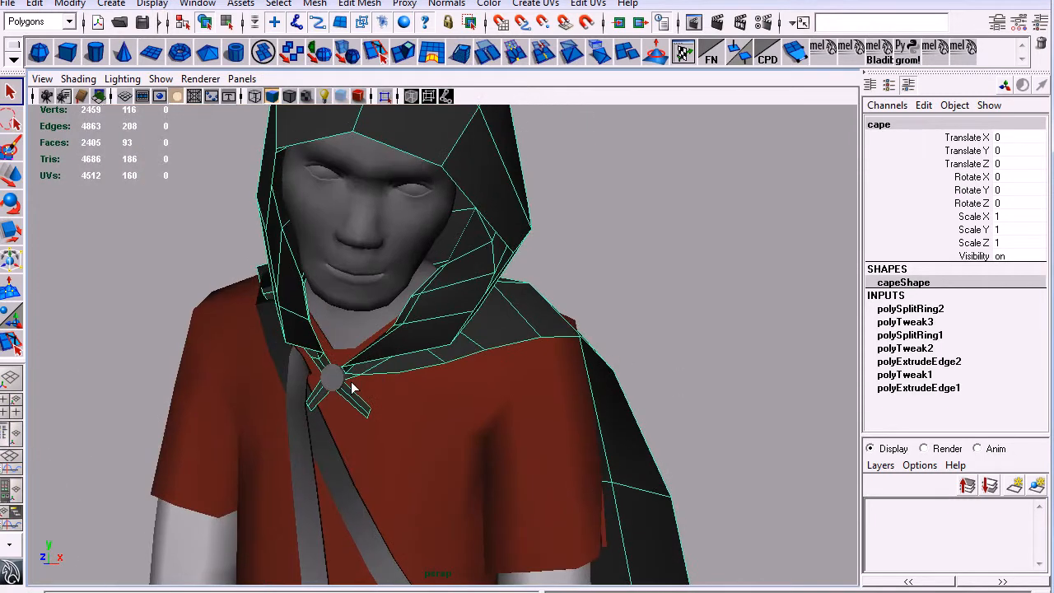
- Select the round clasp at the neck and examine how it fastens the cape
click(333, 379)
alt+right_drag(342, 379, 651, 422)
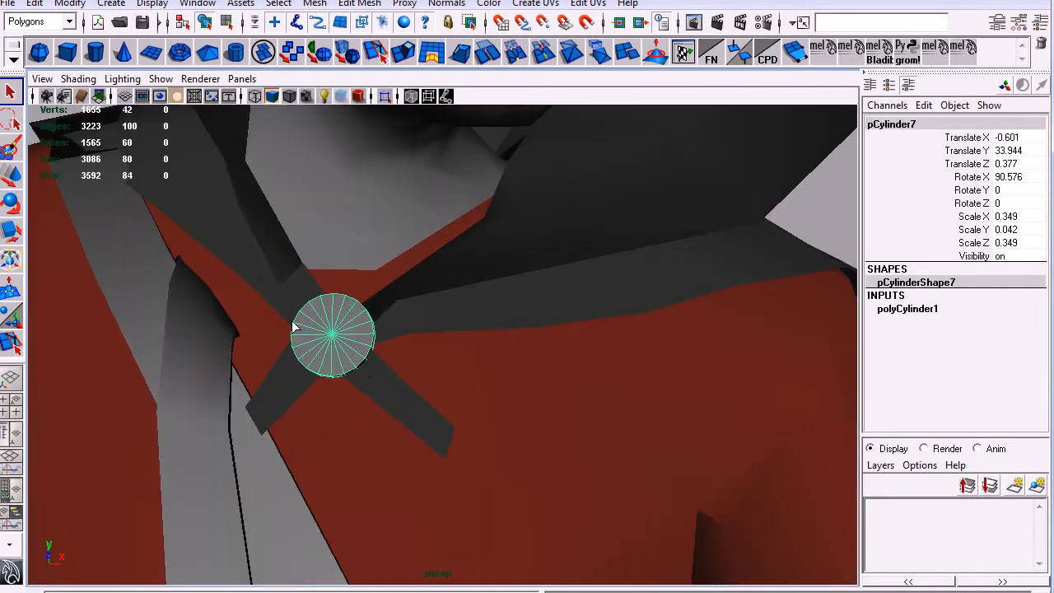
alt+right_drag(617, 365, 452, 328)
alt+middle_drag(452, 328, 509, 314)
alt+drag(595, 375, 642, 405)
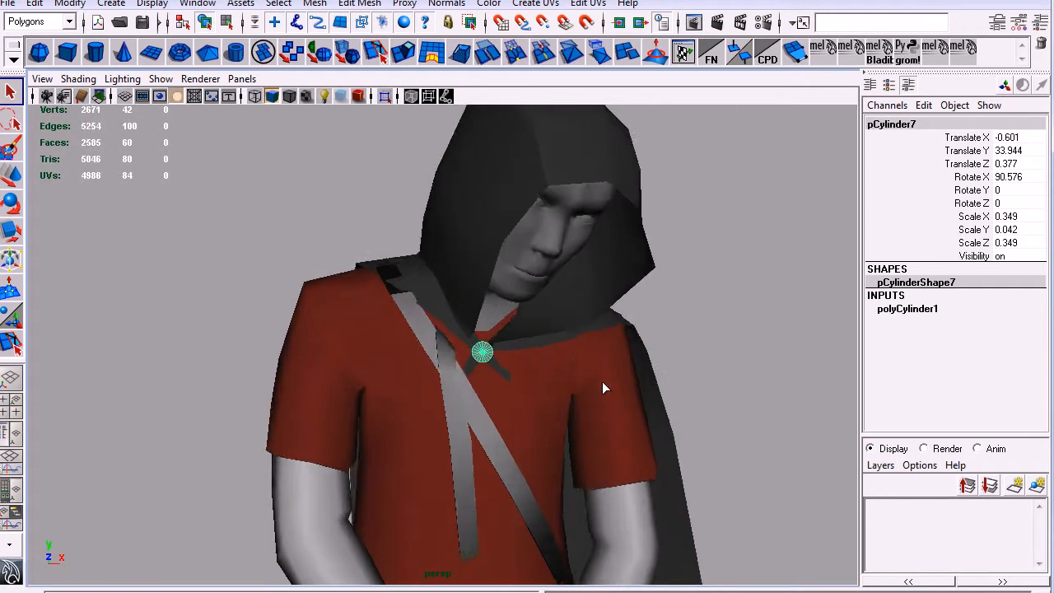
alt+right_drag(642, 405, 552, 346)
- Select the cape and insert a horizontal edge loop across its back
click(527, 289)
alt+drag(604, 366, 365, 407)
alt+right_drag(365, 407, 439, 322)
alt+drag(438, 321, 454, 361)
key(y)
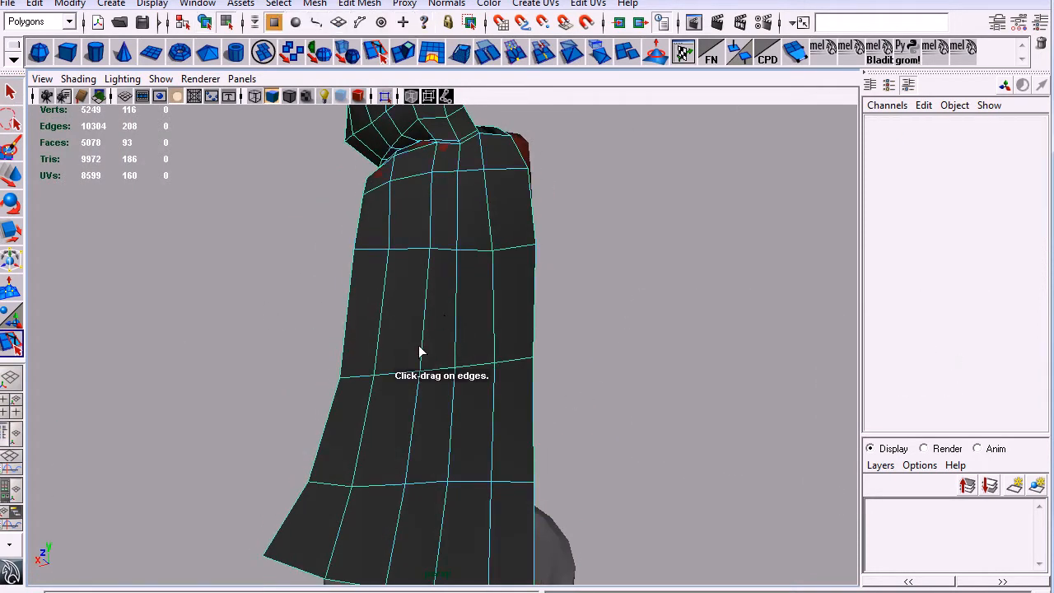
drag(428, 315, 428, 316)
alt+drag(428, 315, 517, 333)
- Move and scale the cape's horizontal edge rows to follow its flare, down to the row just above the hem
key(w)
key(r)
key(w)
alt+drag(450, 315, 512, 338)
key(r)
click(507, 352)
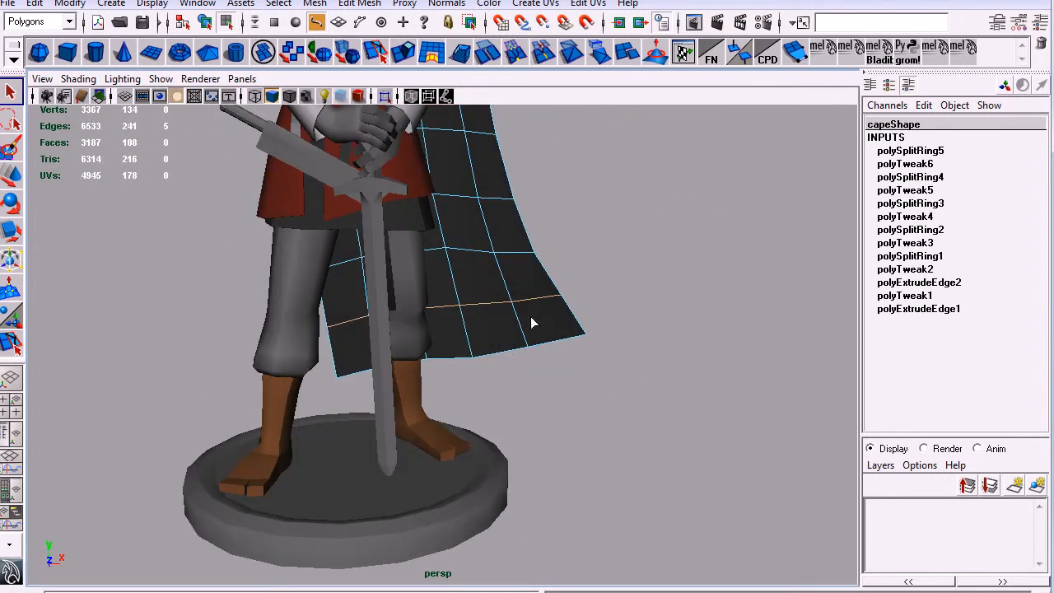
- Move vertices along the cape's lower hem to give the bottom edge an uneven outline
right_drag(470, 309, 477, 312)
key(w)
drag(510, 329, 575, 346)
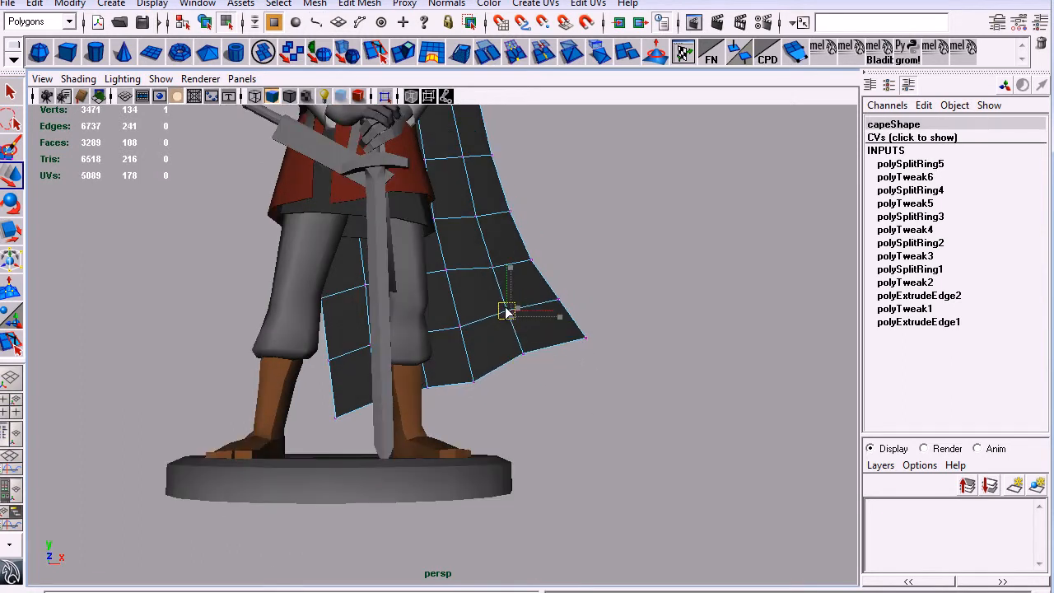
drag(466, 359, 462, 346)
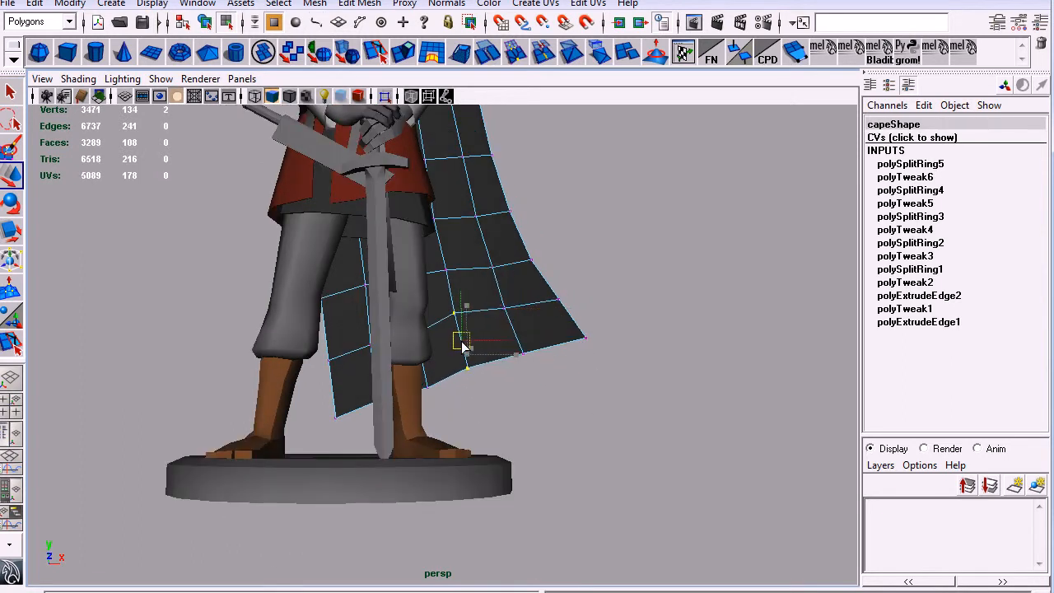
- Reposition individual vertices along the lower part of the cape's side edge to bend the cloth
alt+drag(602, 363, 539, 429)
key(e)
alt+drag(646, 385, 635, 260)
key(w)
alt+drag(532, 254, 469, 356)
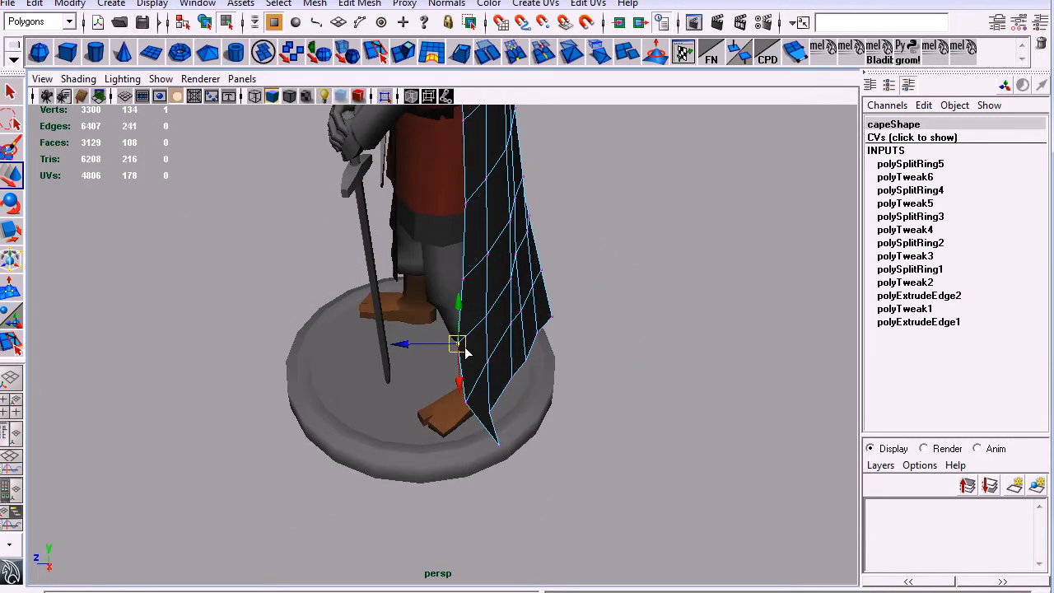
alt+drag(496, 406, 528, 367)
key(q)
click(505, 380)
key(w)
- Nudge a vertex in the lower part of the cape and check the reshaped cloth from several sides
scroll(520, 360, down, 2)
alt+drag(520, 360, 682, 358)
alt+right_drag(682, 358, 551, 352)
alt+middle_drag(551, 352, 563, 363)
alt+drag(563, 358, 573, 357)
click(466, 342)
drag(469, 342, 472, 346)
alt+drag(534, 446, 576, 442)
alt+right_drag(577, 443, 574, 322)
alt+drag(574, 322, 532, 296)
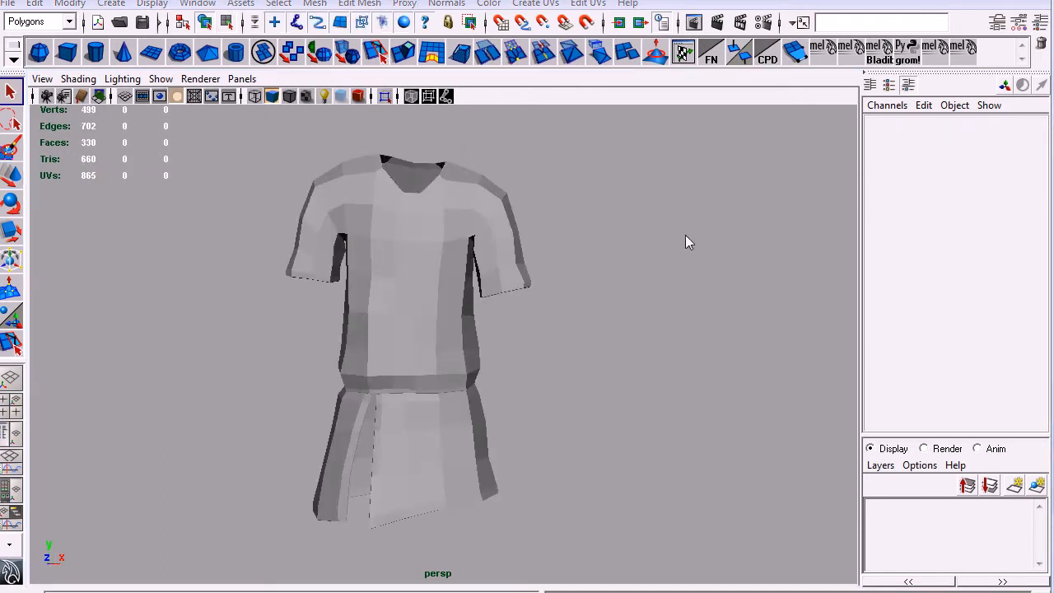
- Select the skirt part below the shirt and inspect its UV layout in the UV Texture Editor
alt+drag(580, 344, 519, 395)
alt+drag(620, 371, 512, 328)
click(480, 463)
alt+drag(480, 464, 619, 382)
key(alt+Tab)
alt+right_drag(690, 331, 554, 252)
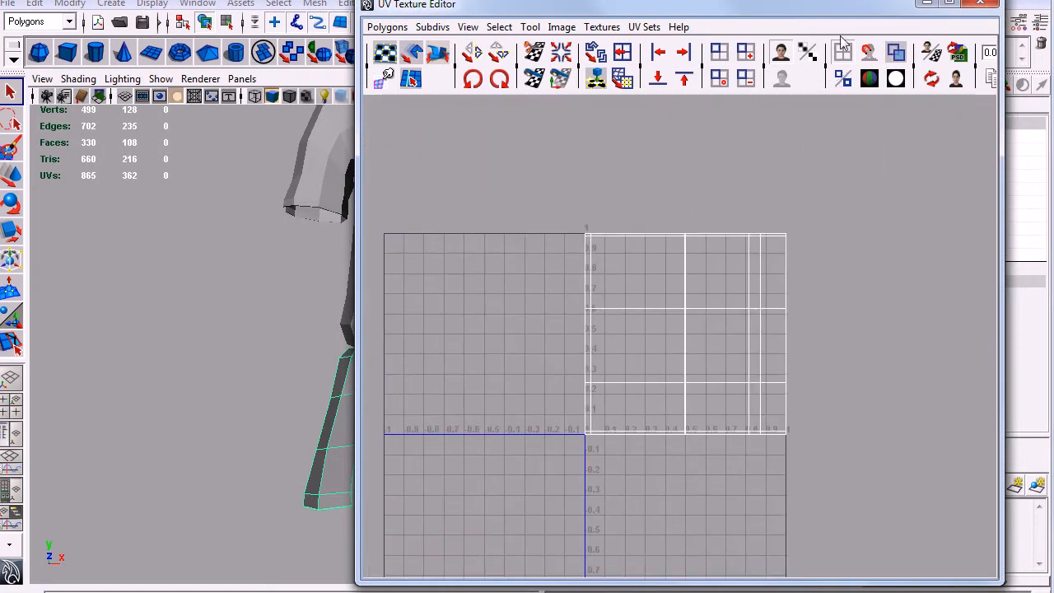
- Apply a cylindrical UV mapping to the skirt
click(926, 4)
alt+right_drag(535, 390, 469, 306)
alt+drag(469, 306, 289, 302)
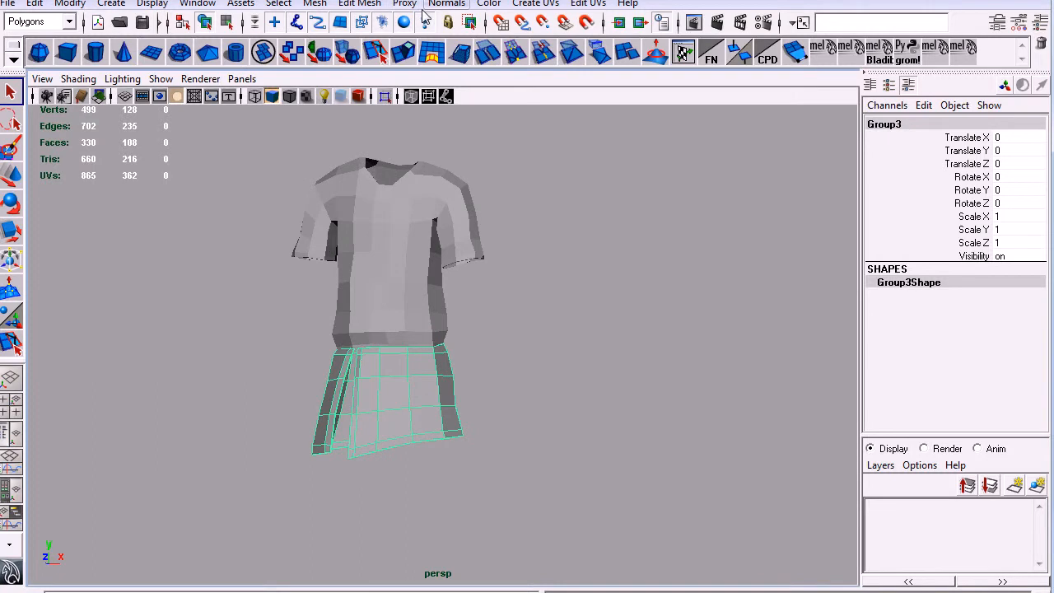
click(536, 3)
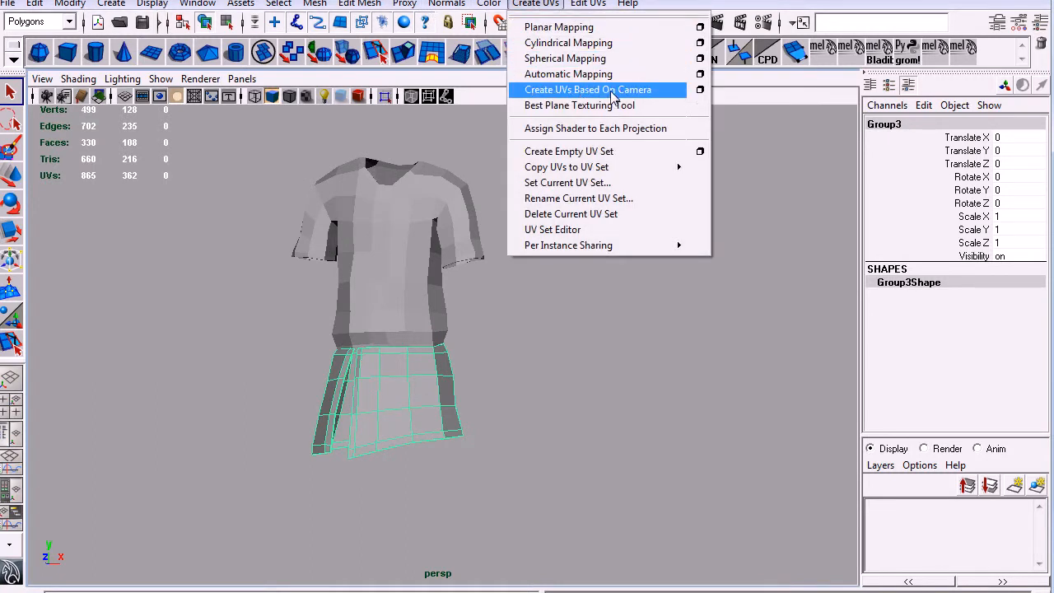
click(607, 45)
- Adjust the skirt's cylindrical projection so that its UV seam falls at the front opening
alt+drag(502, 331, 570, 379)
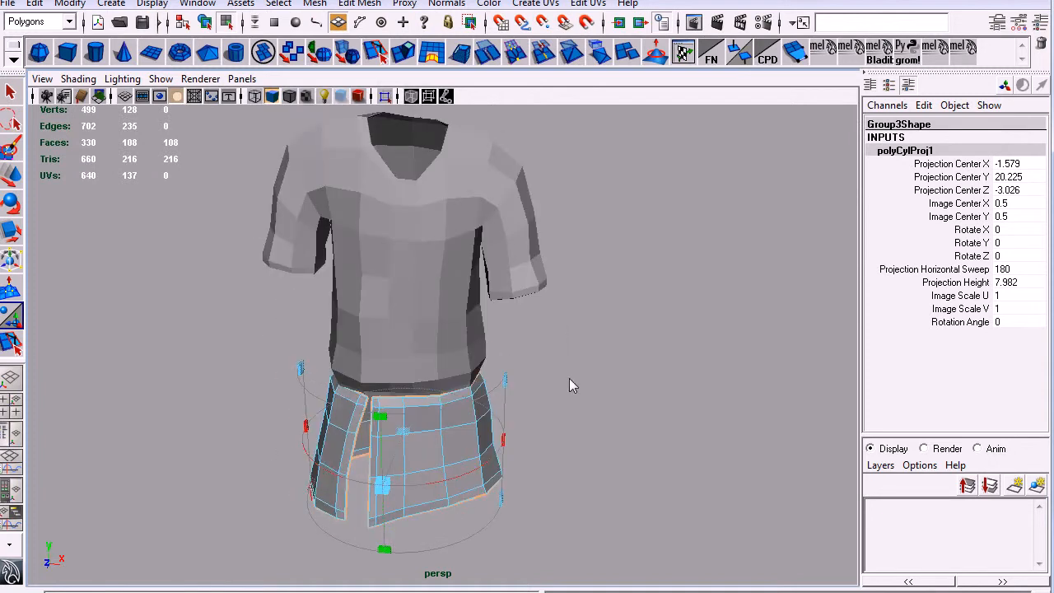
key(alt+Tab)
alt+right_drag(782, 343, 739, 351)
alt+middle_drag(740, 350, 723, 338)
alt+right_drag(723, 338, 790, 398)
alt+middle_drag(791, 398, 780, 372)
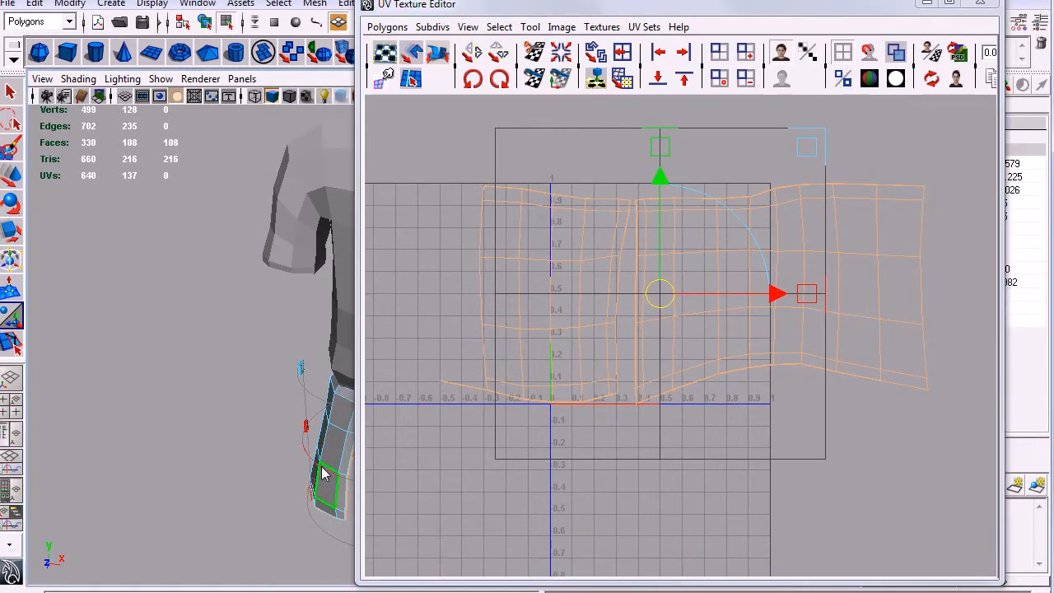
drag(570, 13, 701, 6)
drag(426, 483, 313, 485)
drag(444, 485, 599, 383)
- Select the UVs at one end of the skirt shell and turn on shaded UV display
key(q)
right_drag(603, 202, 670, 206)
drag(545, 175, 664, 493)
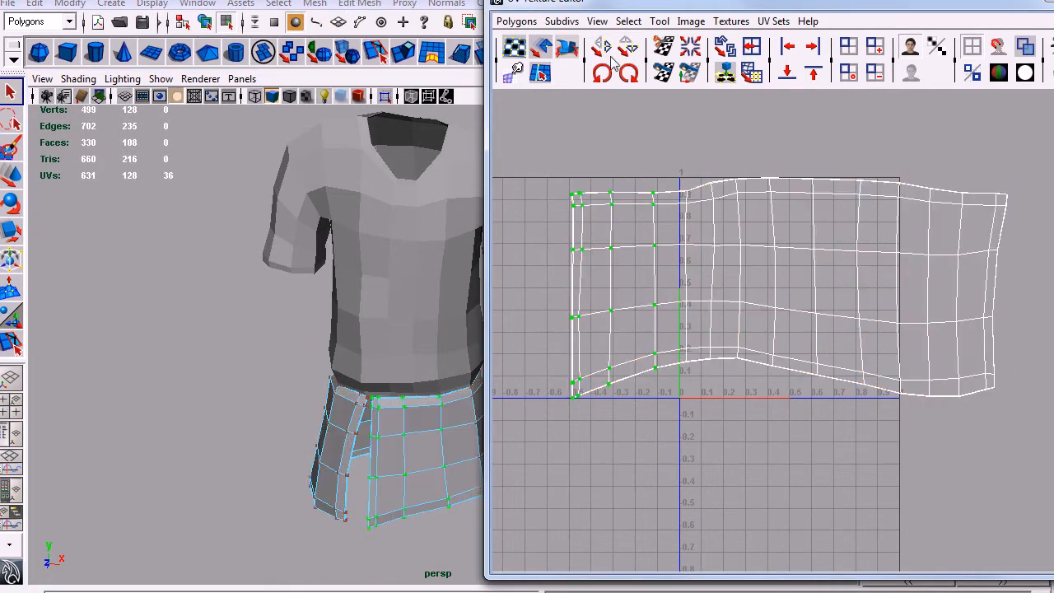
click(1028, 48)
mouse_move(697, 266)
alt+middle_down()
mouse_move(671, 330)
mouse_move(678, 360)
alt+middle_up()
scroll(678, 360, down, 1)
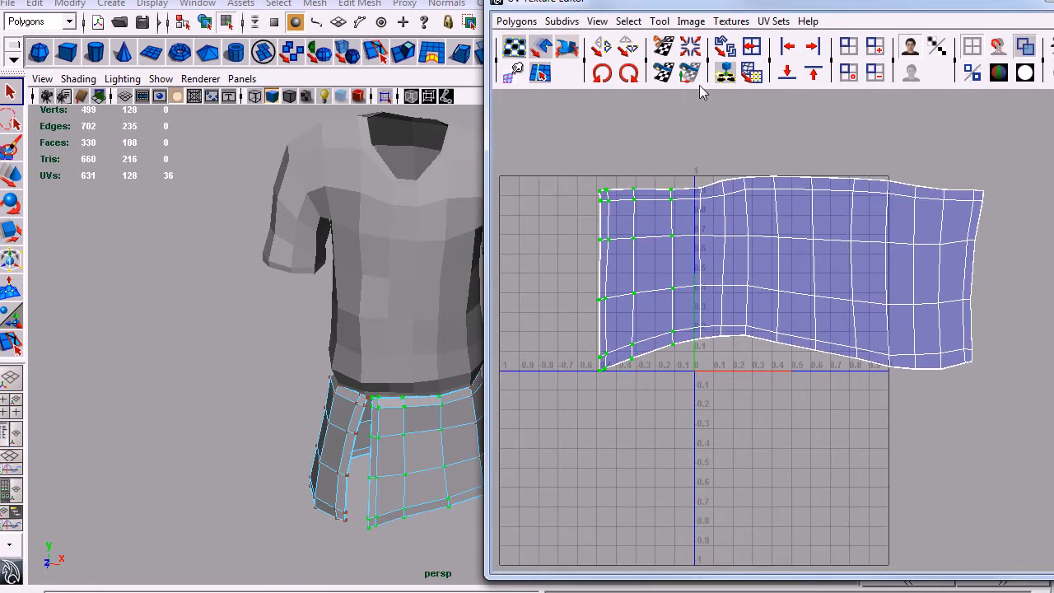
- Unfold the UVs at one end of the skirt shell, followed by those at the opposite end
drag(668, 261, 784, 307)
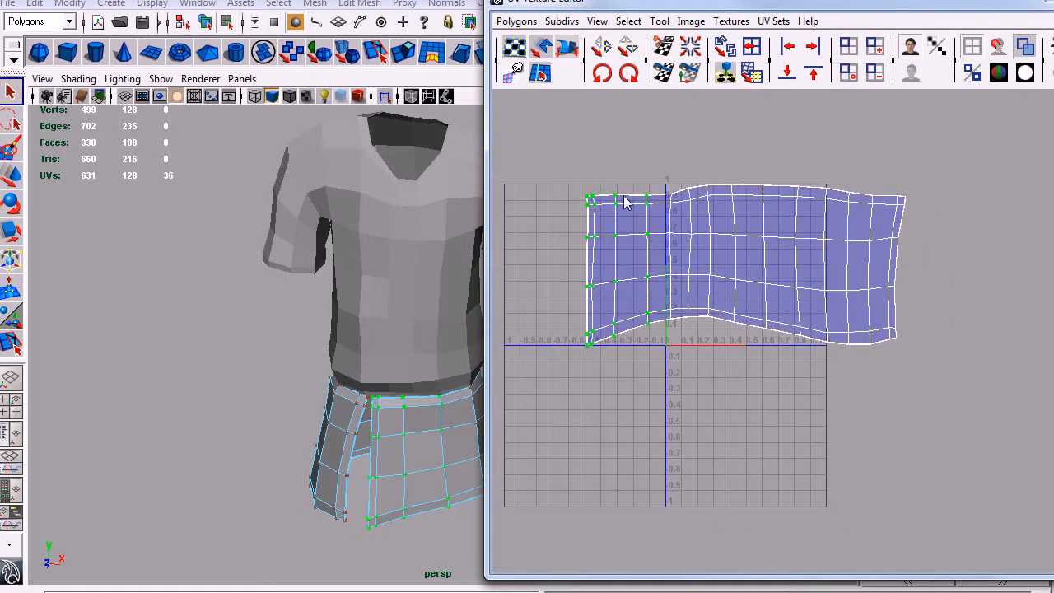
drag(560, 149, 929, 442)
alt+middle_drag(929, 442, 698, 123)
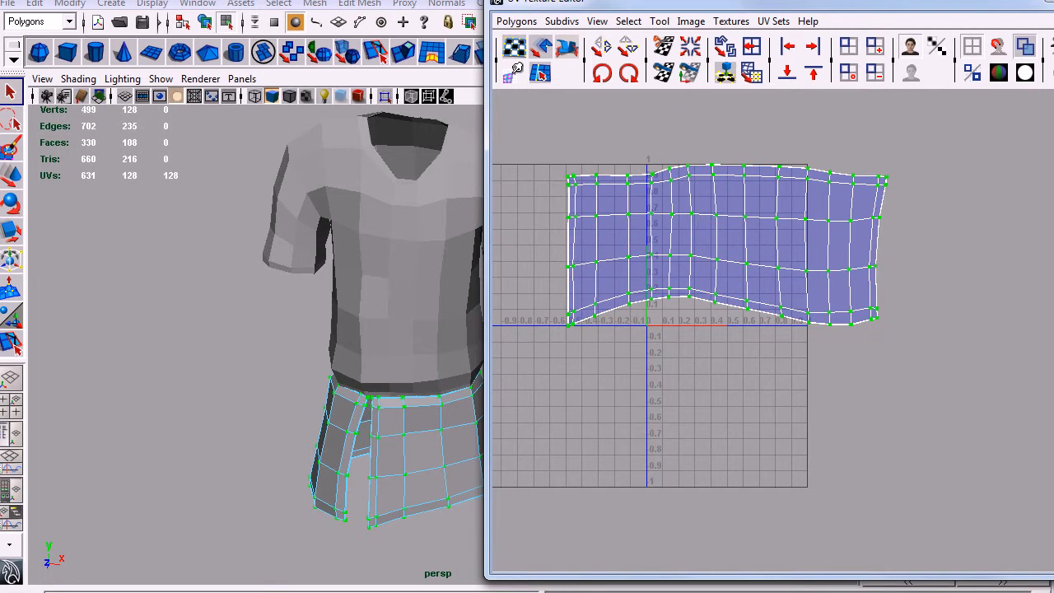
drag(792, 148, 931, 355)
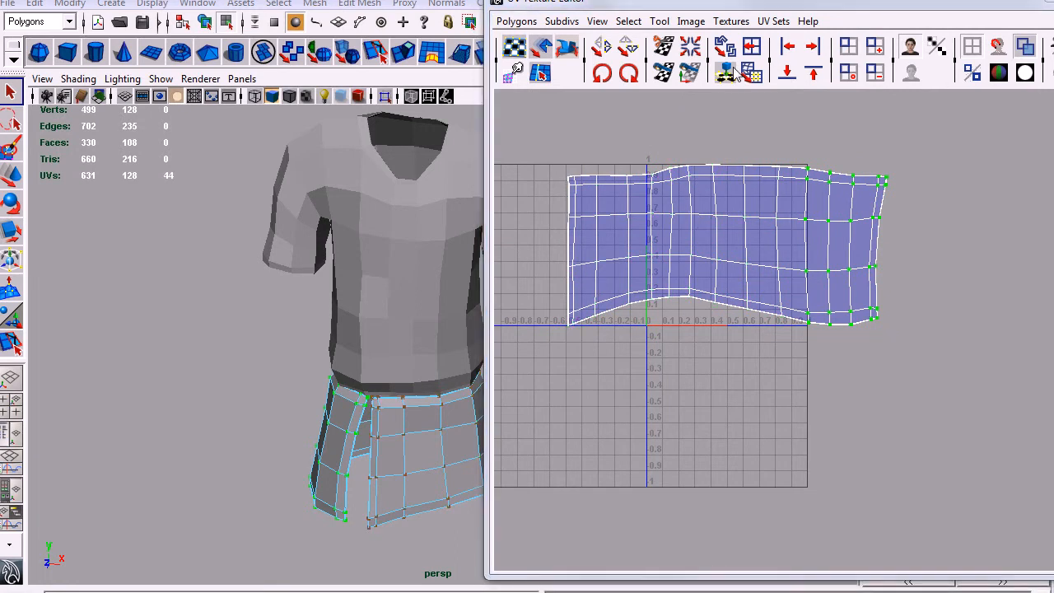
drag(796, 154, 915, 353)
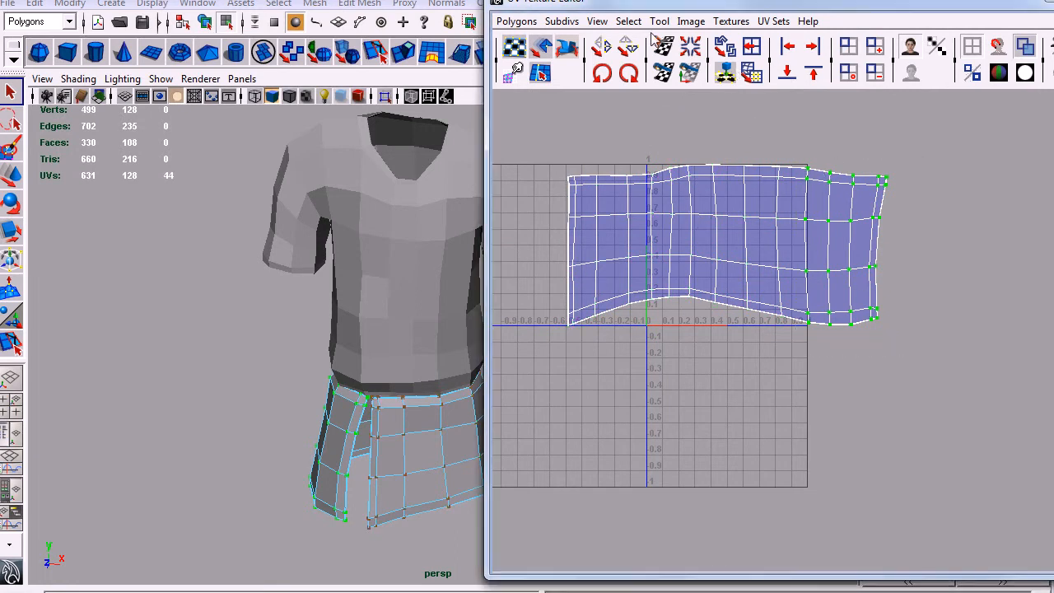
click(725, 77)
drag(534, 122, 680, 359)
click(724, 77)
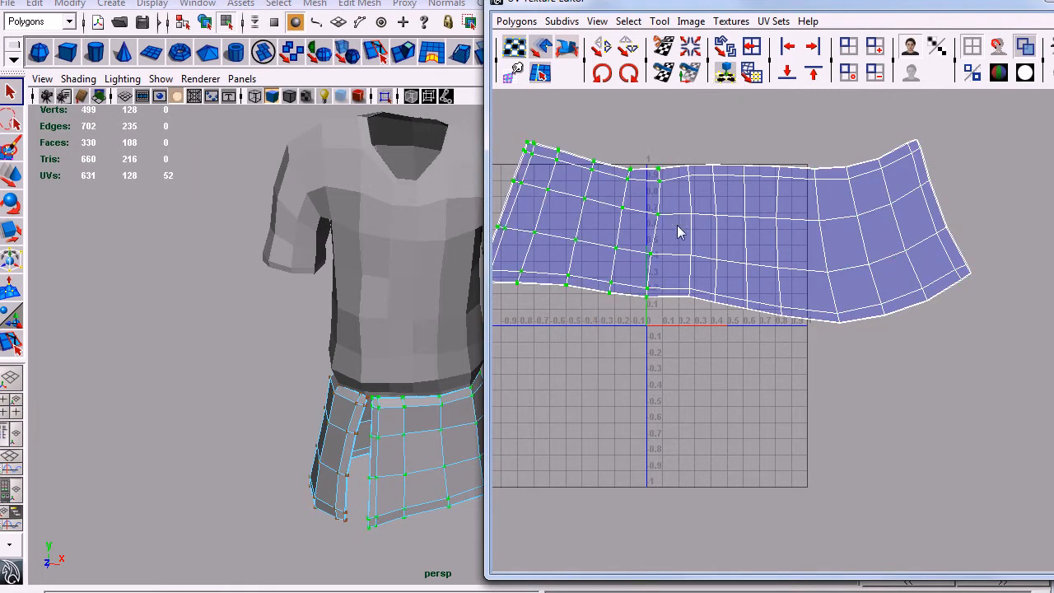
- Unfold the middle UV columns of the skirt shell and refine both ends with further unfolding
drag(787, 364, 787, 364)
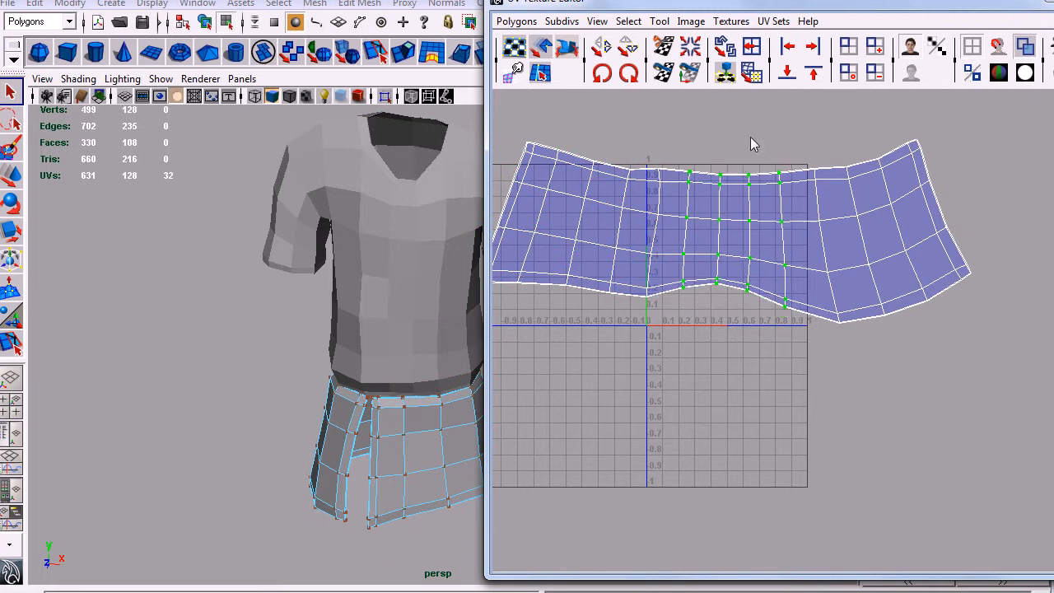
click(724, 78)
scroll(580, 179, down, 2)
drag(550, 147, 732, 360)
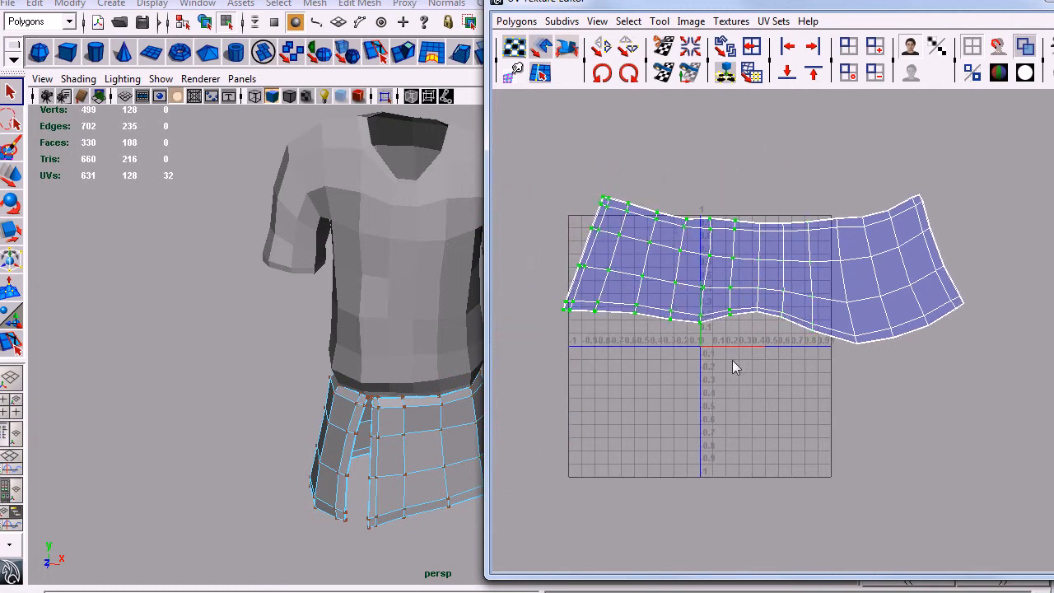
drag(1048, 429, 800, 116)
click(726, 75)
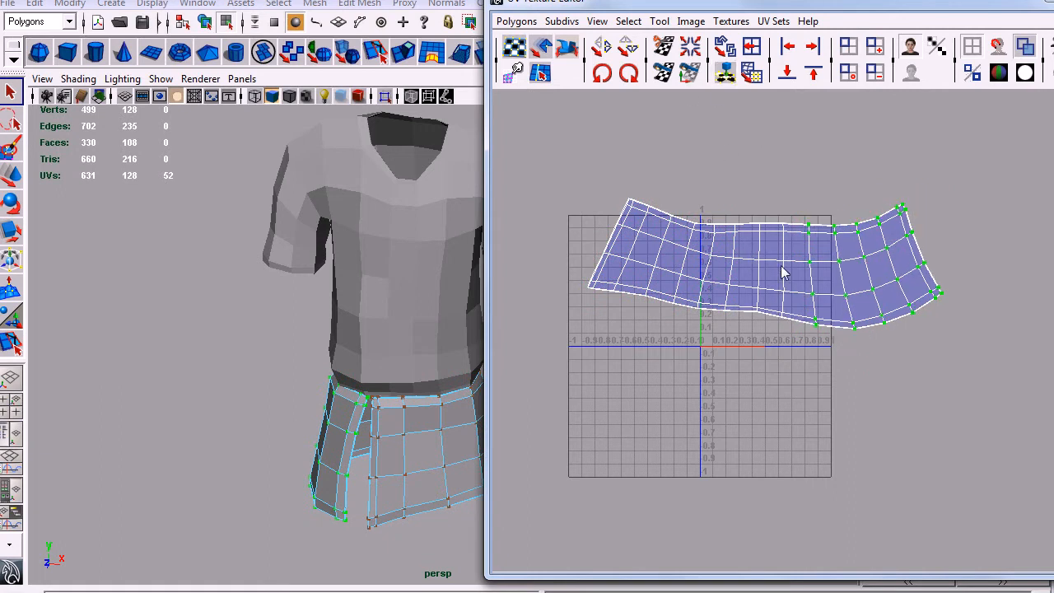
- Select all the skirt's UVs and compare the unfolded shell with the mesh from another angle
alt+middle_drag(775, 248, 778, 313)
drag(634, 221, 1040, 482)
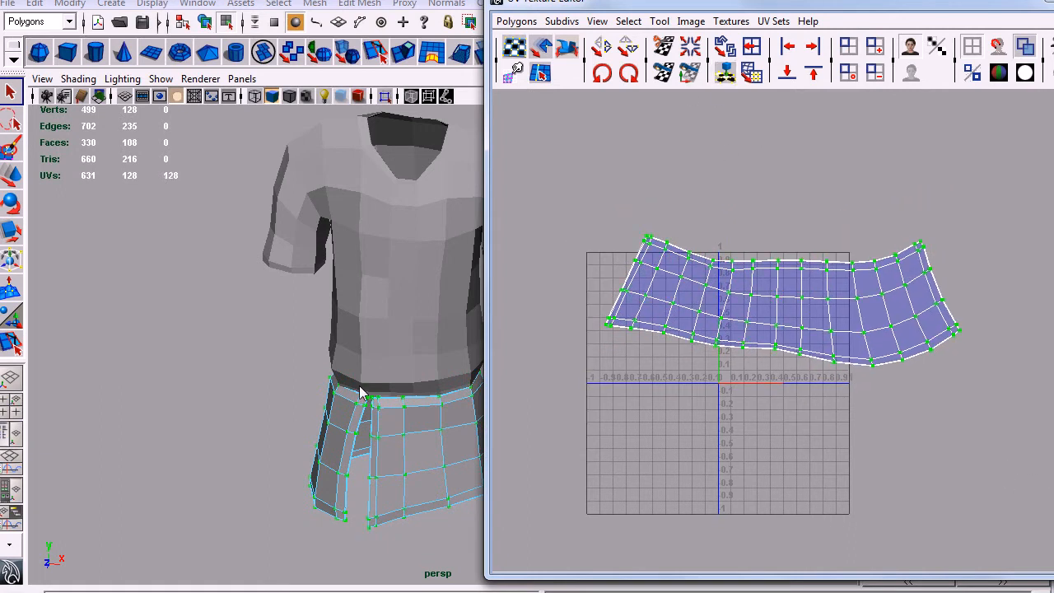
alt+middle_drag(470, 397, 424, 405)
alt+drag(412, 359, 314, 371)
scroll(334, 350, down, 3)
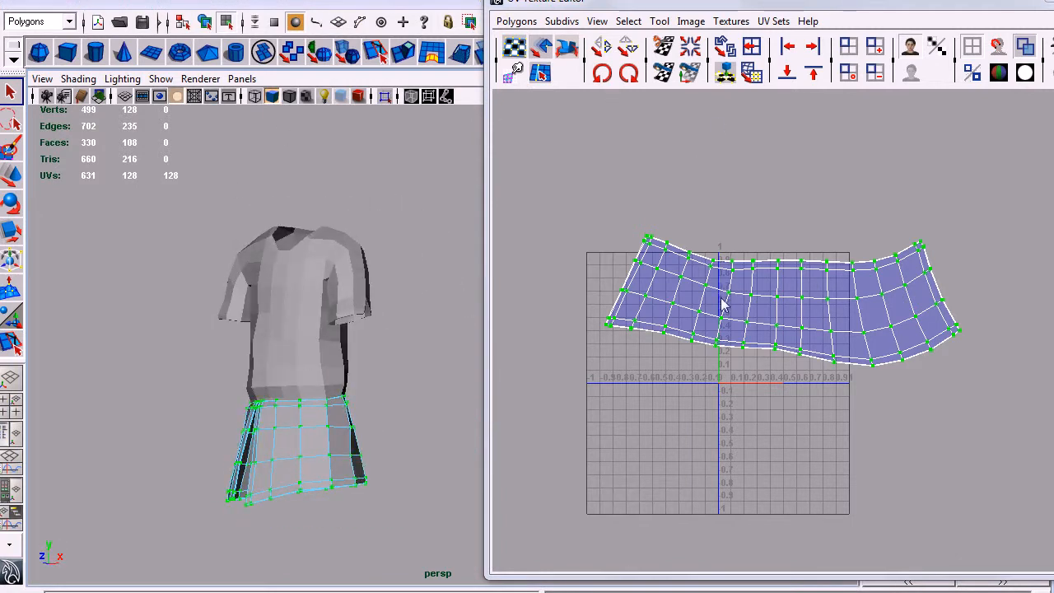
alt+right_drag(708, 332, 781, 340)
alt+middle_drag(784, 340, 821, 307)
alt+right_drag(753, 316, 801, 325)
alt+middle_drag(803, 327, 812, 367)
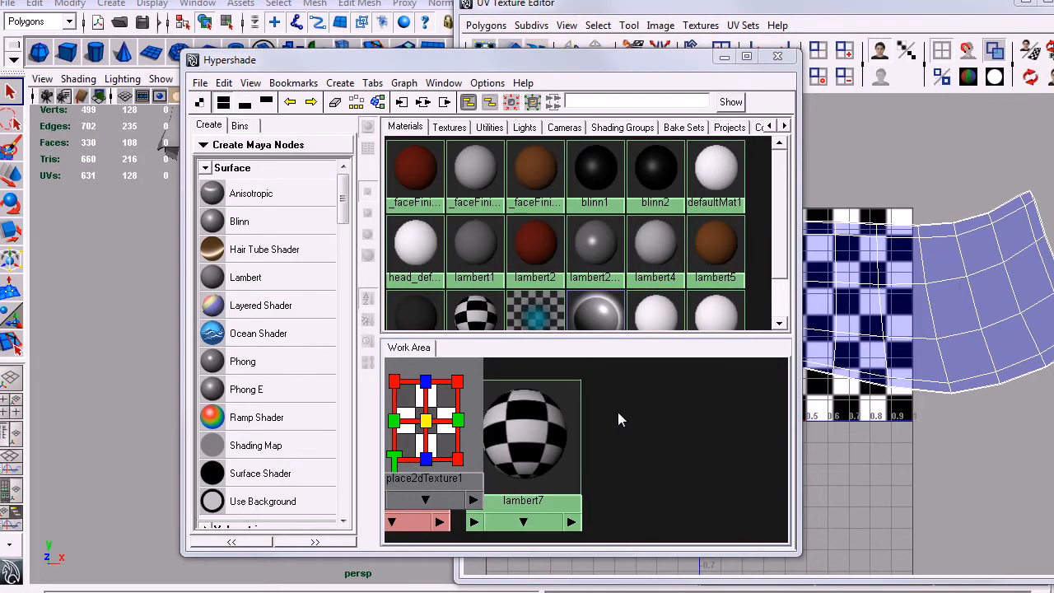
- Graph the connections of the checkered lambert7 material in Hypershade and reselect the skirt in the scene
click(423, 102)
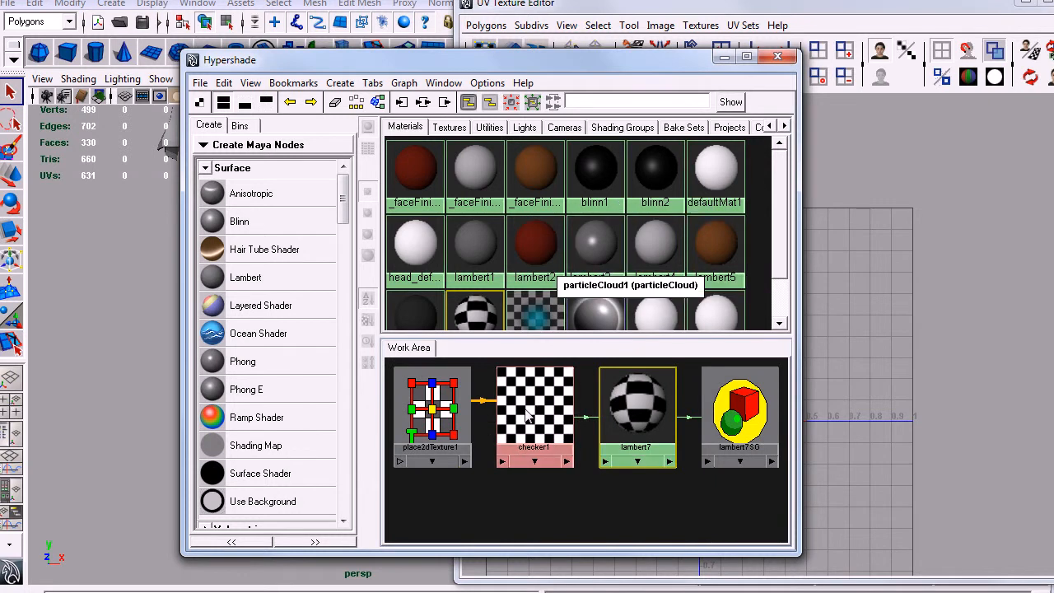
click(724, 57)
alt+drag(309, 341, 330, 363)
click(332, 367)
alt+drag(376, 488, 429, 371)
scroll(791, 342, down, 2)
- Scale the entire skirt UV shell down to fit inside the 0–1 square and check the checker pattern on the mesh
right_drag(820, 348, 886, 351)
drag(1016, 440, 505, 122)
key(r)
drag(781, 306, 716, 328)
alt+drag(278, 372, 136, 318)
alt+right_drag(134, 310, 239, 313)
alt+middle_drag(239, 313, 201, 348)
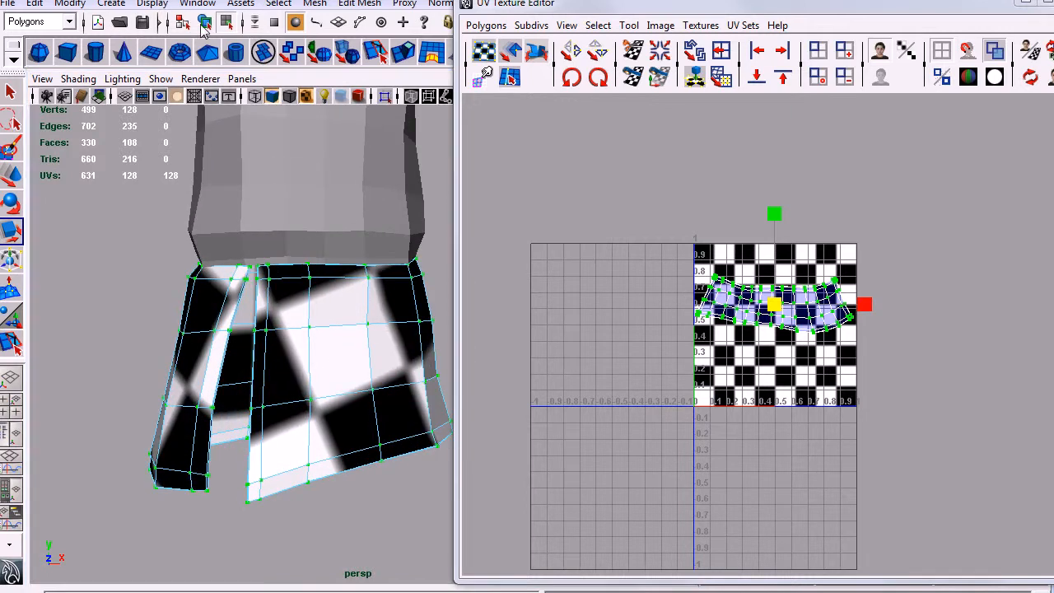
- Return to object selection, select the shirt and put the UV Texture Editor away
click(205, 22)
alt+middle_drag(326, 324, 322, 453)
alt+right_drag(363, 346, 304, 317)
click(304, 316)
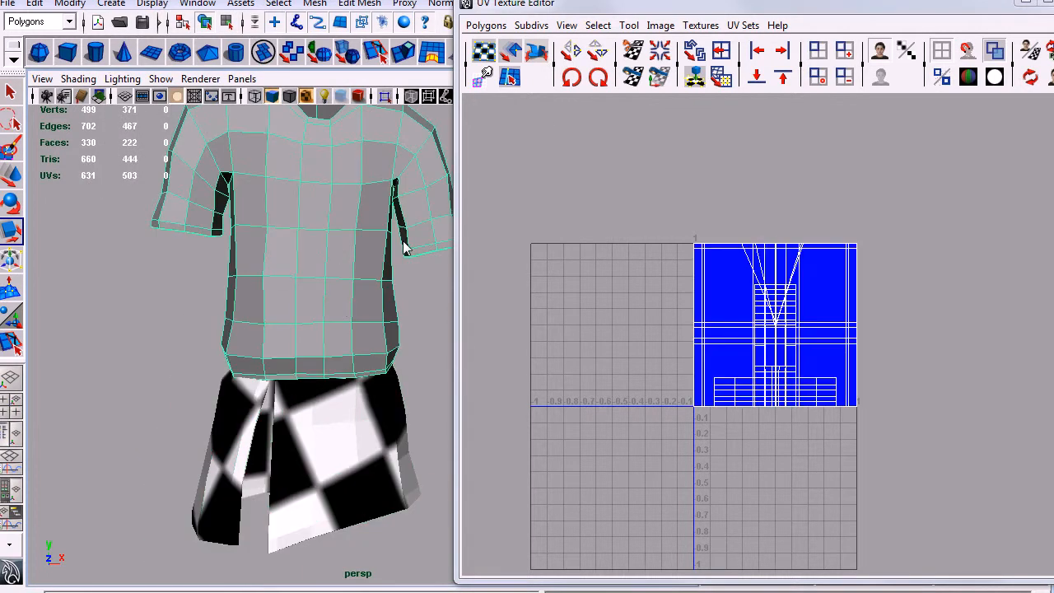
click(1043, 5)
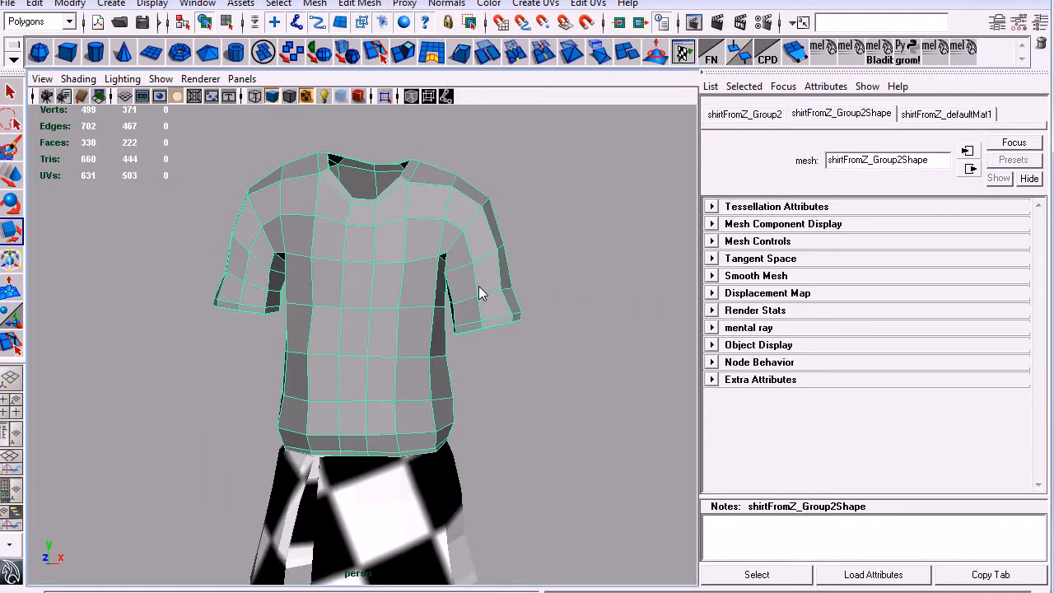
- Select the faces of one shirt sleeve and grow the selection up to the shoulder
right_drag(507, 327, 481, 366)
scroll(481, 366, up, 5)
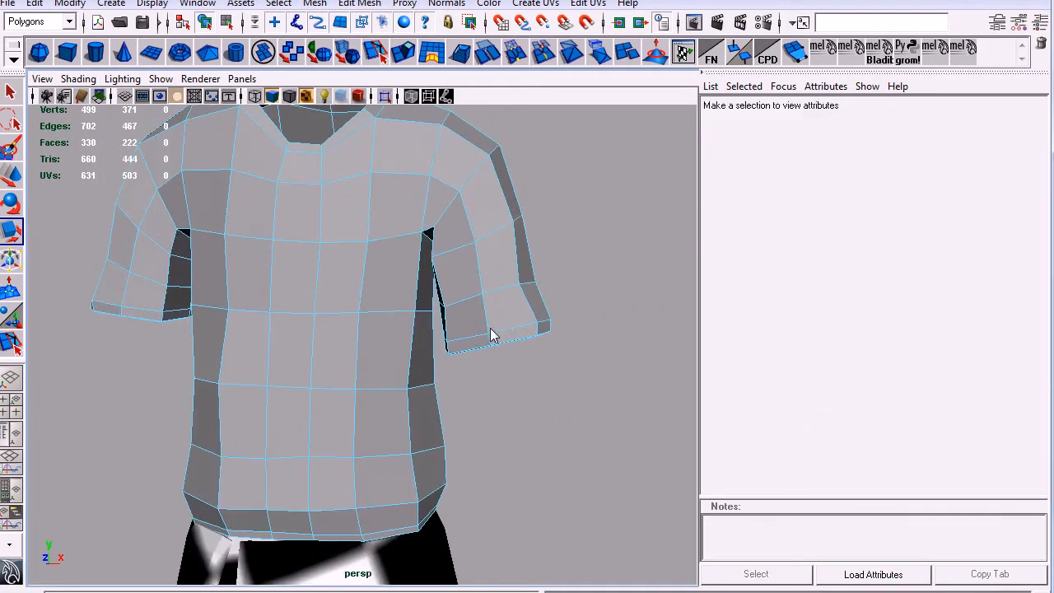
alt+drag(517, 327, 526, 346)
drag(478, 303, 428, 272)
alt+drag(502, 365, 421, 113)
key(shift+period)
key(shift+period)
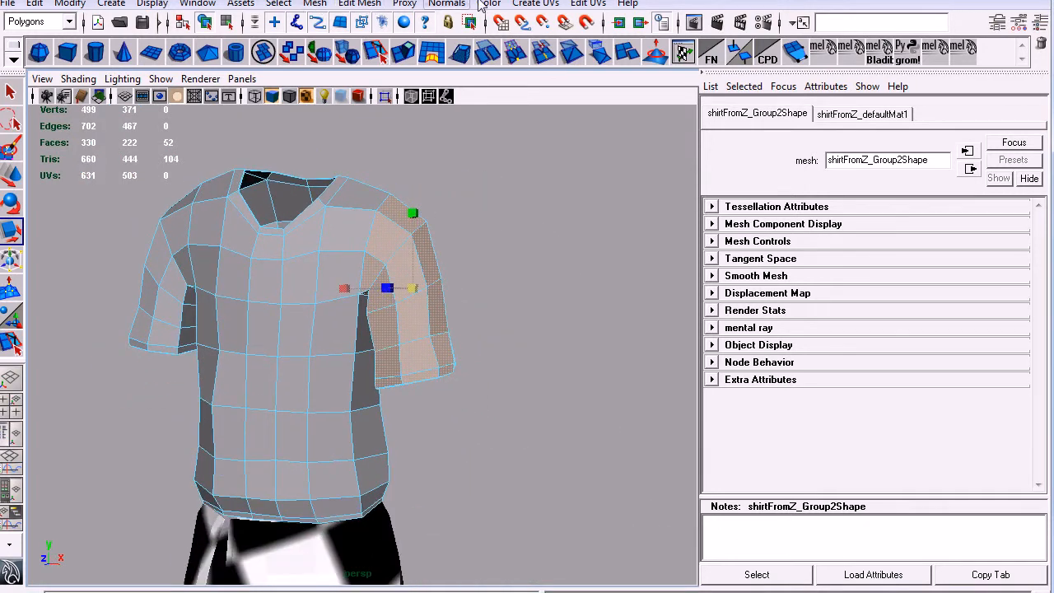
- Apply a cylindrical UV mapping to the selected sleeve faces and bring up their UV layout
click(535, 4)
click(562, 47)
alt+drag(467, 338, 465, 386)
key(alt+Tab)
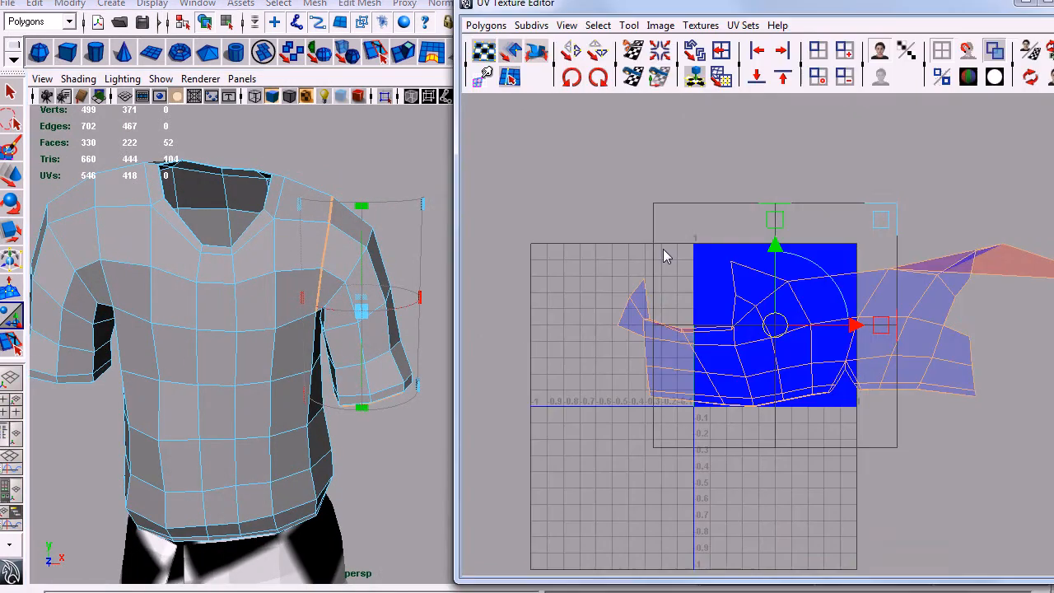
- Move the stretched upper UVs at the sleeve shell's outer end inward to untangle the flipped faces
drag(749, 9, 680, 5)
alt+middle_drag(690, 332, 621, 325)
alt+right_drag(268, 416, 346, 429)
alt+middle_drag(318, 367, 256, 368)
alt+drag(255, 361, 274, 322)
key(q)
right_drag(894, 257, 934, 268)
drag(935, 257, 729, 221)
key(w)
drag(928, 230, 770, 217)
- Select the whole sleeve UV shell and move it below the 0–1 square, clear of the shirt's other UVs
right_drag(800, 267, 861, 269)
drag(831, 219, 851, 264)
ctrl+right_drag(880, 366, 828, 342)
alt+right_drag(828, 341, 734, 300)
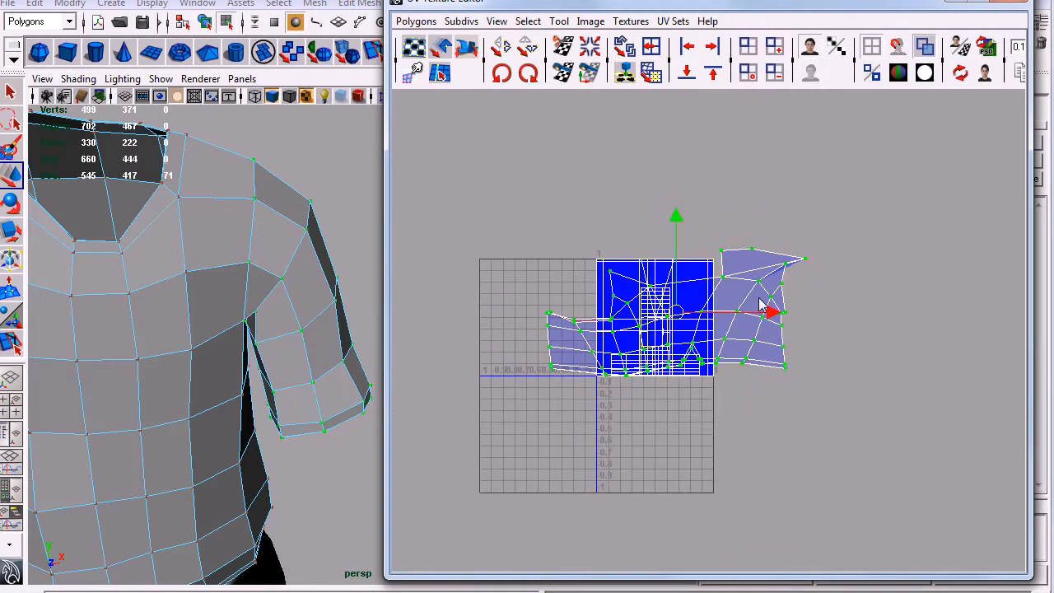
alt+middle_drag(758, 296, 758, 273)
drag(692, 278, 738, 467)
- Unfold the selected UVs at one end of the sleeve shell, and then those at its opposite end
alt+middle_drag(739, 467, 725, 371)
alt+right_drag(725, 371, 811, 439)
alt+middle_drag(810, 431, 851, 367)
alt+right_drag(659, 368, 778, 406)
alt+middle_drag(743, 352, 730, 371)
alt+right_drag(827, 379, 710, 353)
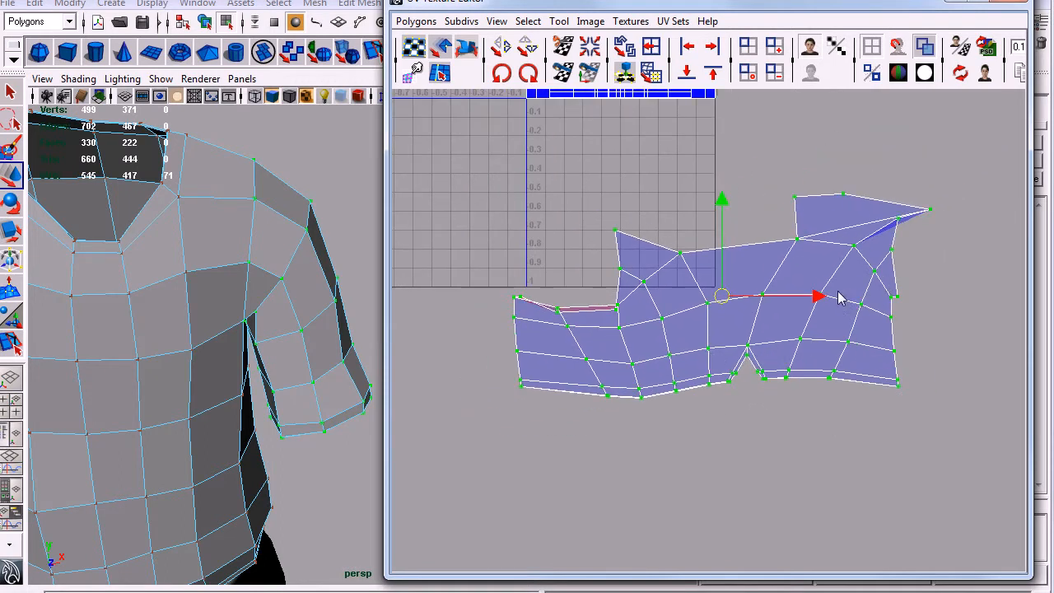
right_drag(849, 298, 877, 294)
drag(968, 439, 779, 162)
click(626, 73)
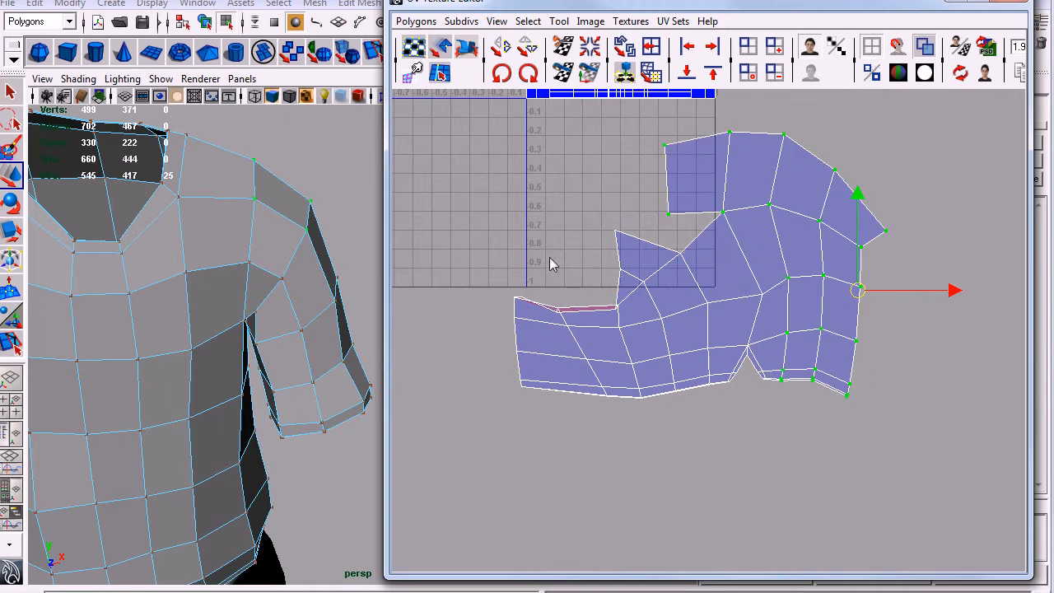
drag(546, 285, 646, 451)
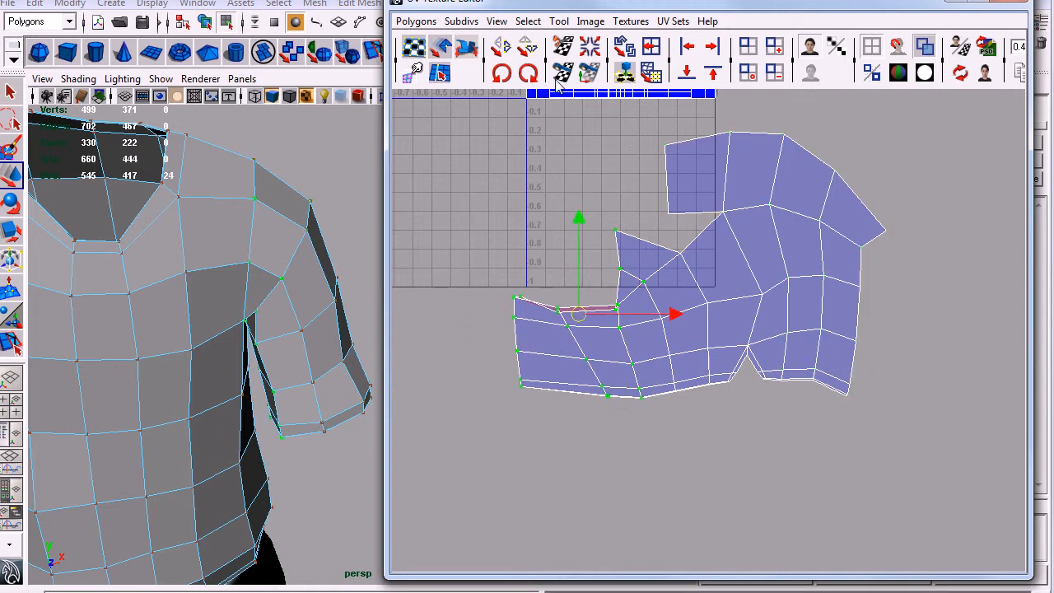
click(618, 73)
- Sew the split edges along the gap in the upper side of the sleeve shell
right_drag(691, 255, 700, 215)
click(704, 240)
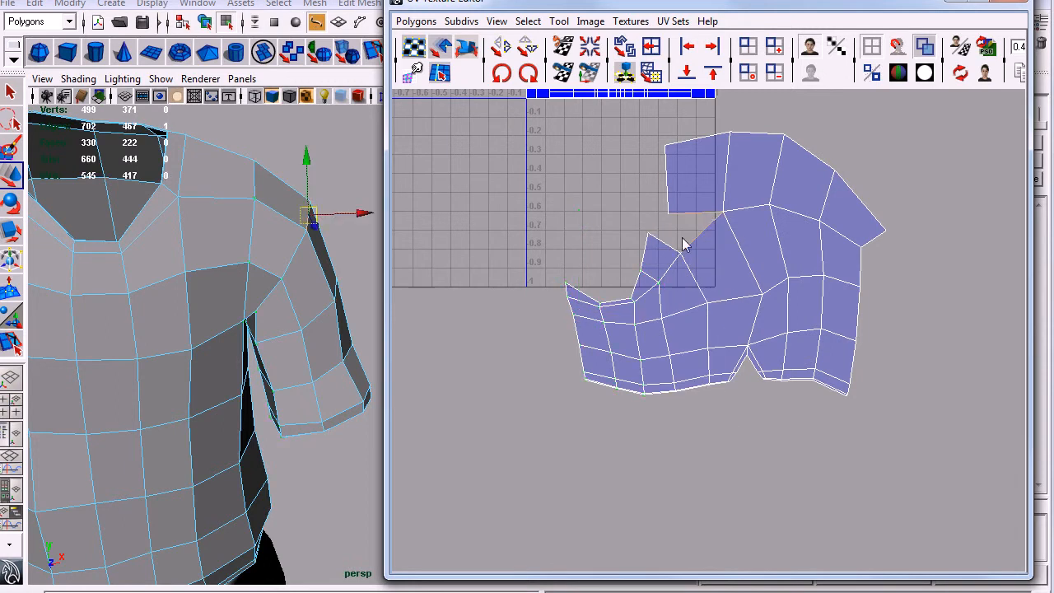
click(565, 73)
click(662, 198)
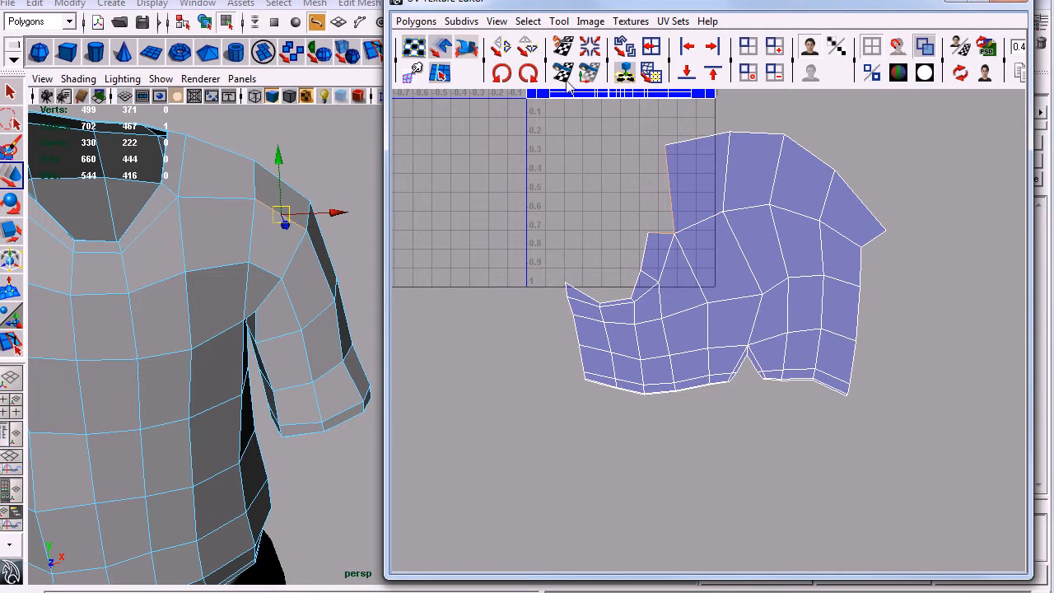
click(565, 73)
- Unfold the UVs around the sewn gap and at the narrow outer end of the sleeve shell
alt+middle_drag(757, 373, 723, 330)
right_drag(699, 303, 778, 302)
alt+middle_drag(816, 349, 803, 427)
drag(538, 200, 781, 372)
click(623, 75)
alt+right_drag(836, 377, 733, 377)
drag(500, 275, 626, 365)
click(624, 76)
- Select the UVs along the sleeve shell's hem and unfold them to even out the lower rows
alt+middle_drag(666, 407, 702, 369)
alt+right_drag(853, 385, 812, 385)
drag(767, 198, 793, 201)
alt+middle_drag(739, 360, 736, 365)
drag(593, 353, 843, 423)
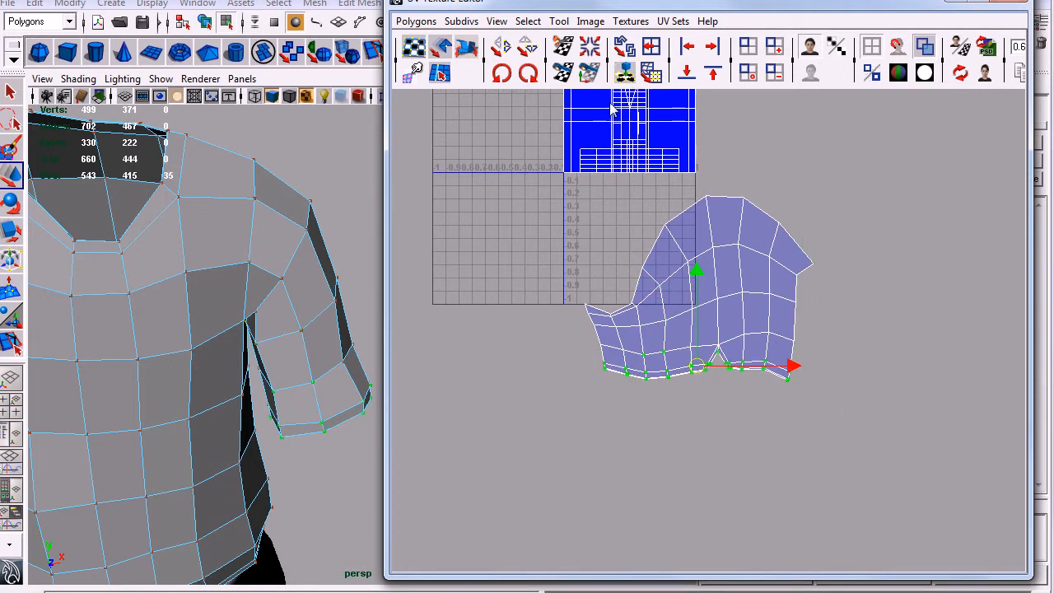
click(626, 72)
alt+middle_drag(717, 362, 714, 405)
alt+right_drag(714, 405, 731, 375)
drag(701, 329, 806, 212)
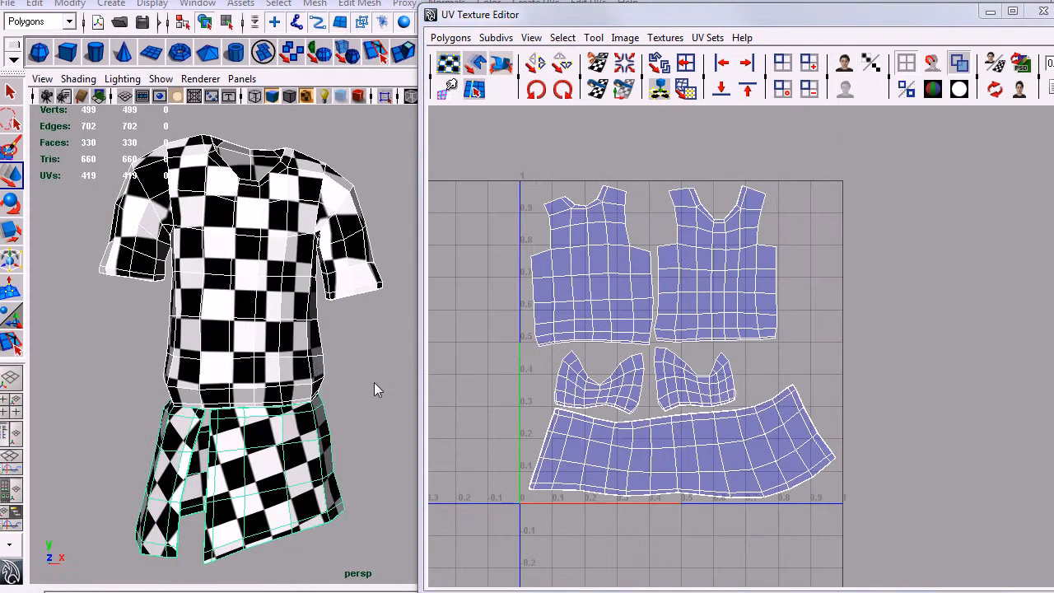
- Scale up the two sleeve UV shells and nudge them into the space between the torso shells and the skirt
alt+middle_drag(254, 326, 276, 318)
mouse_move(276, 318)
alt+mouse_down()
mouse_move(292, 324)
mouse_move(277, 322)
alt+mouse_up()
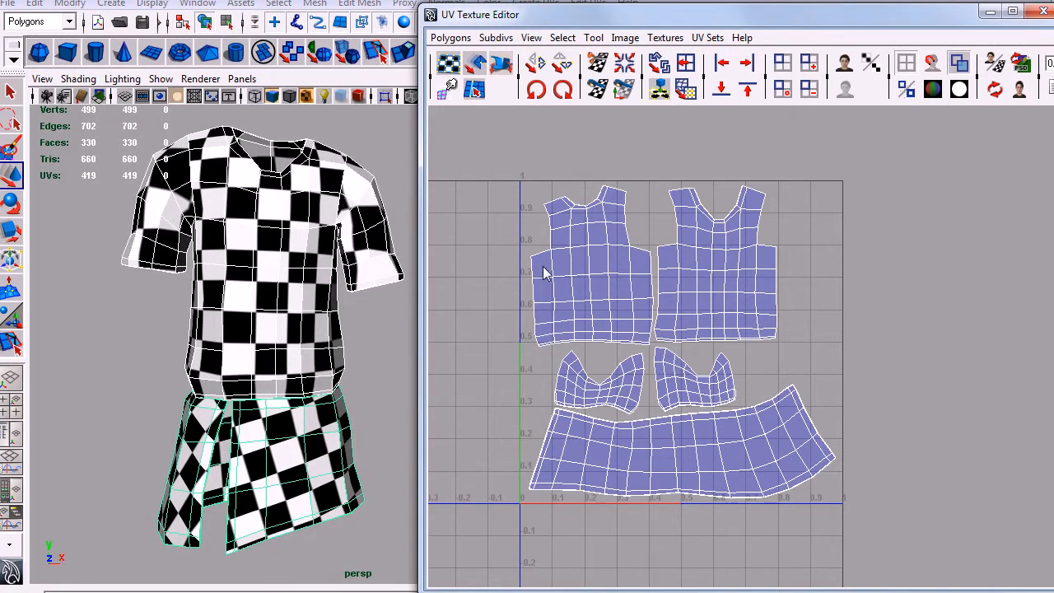
alt+right_drag(245, 264, 289, 370)
alt+drag(289, 370, 201, 300)
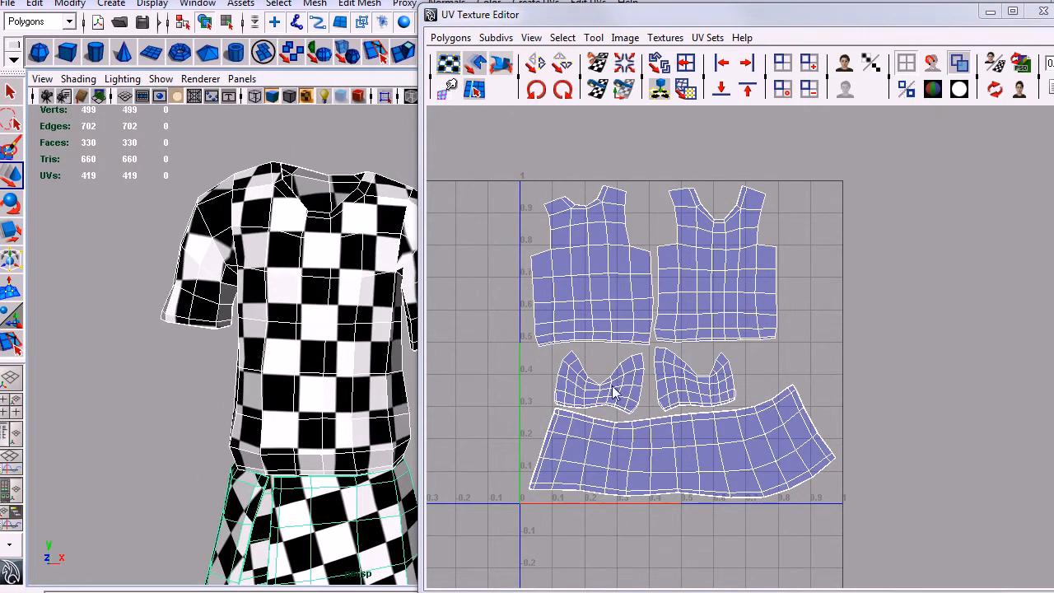
right_drag(624, 377, 671, 376)
mouse_move(652, 380)
mouse_down()
mouse_move(687, 398)
mouse_move(642, 386)
mouse_move(669, 375)
mouse_up()
double_click(669, 403)
key(r)
alt+middle_drag(698, 458, 659, 354)
alt+right_drag(659, 354, 720, 396)
alt+middle_drag(720, 396, 701, 377)
alt+right_drag(701, 376, 748, 410)
alt+middle_drag(683, 348, 778, 587)
drag(636, 295, 636, 297)
key(w)
drag(595, 351, 591, 350)
- Select the whole torso shell above the second sleeve and nudge its position slightly
drag(721, 280, 777, 346)
ctrl+right_drag(777, 346, 743, 316)
drag(738, 351, 737, 360)
scroll(785, 445, up, 4)
scroll(783, 443, down, 3)
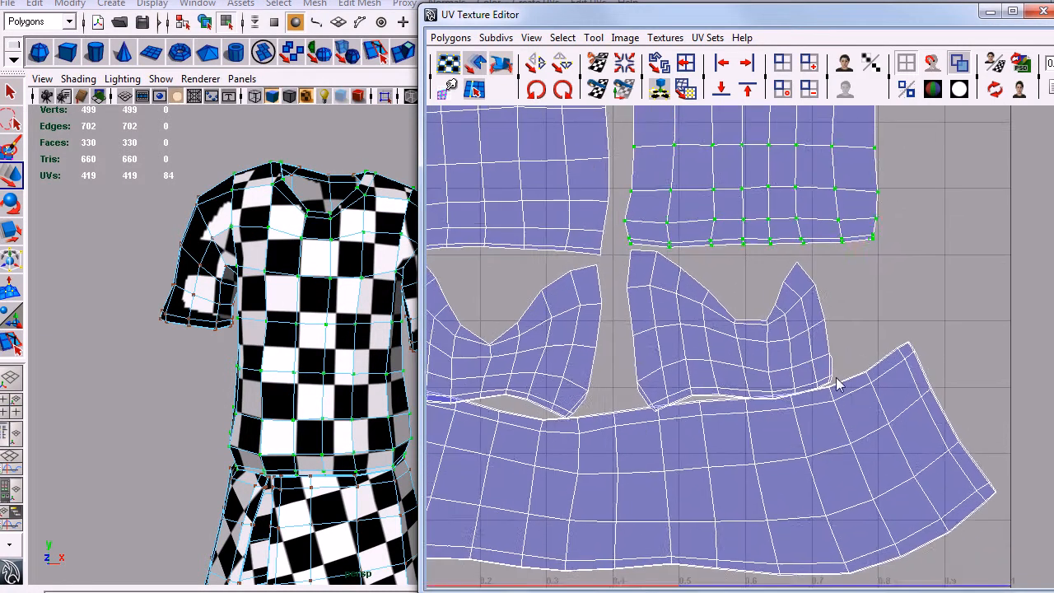
- Select the whole skirt UV shell, move it slightly down and rotate it a little away from the sleeve shells
click(675, 464)
ctrl+right_drag(676, 463, 672, 459)
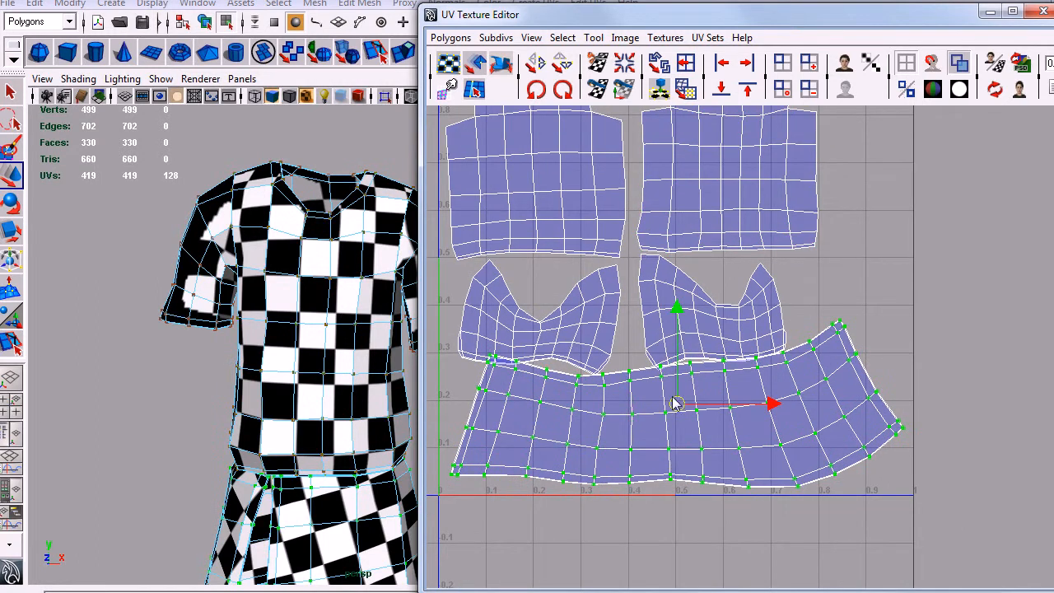
drag(677, 408, 676, 411)
key(e)
drag(683, 322, 681, 322)
click(771, 279)
ctrl+right_drag(771, 279, 775, 310)
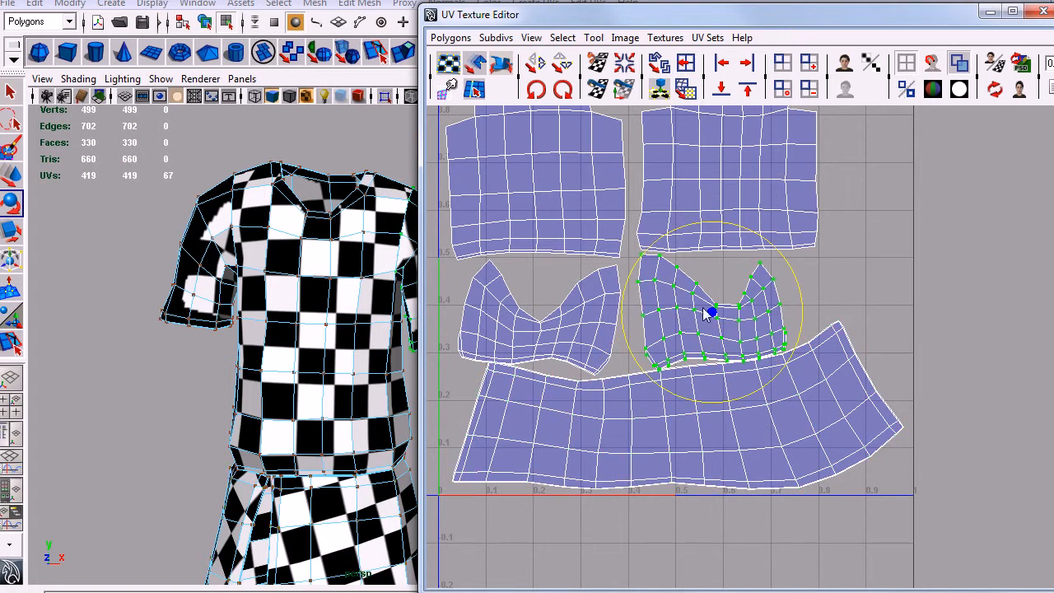
scroll(708, 313, down, 3)
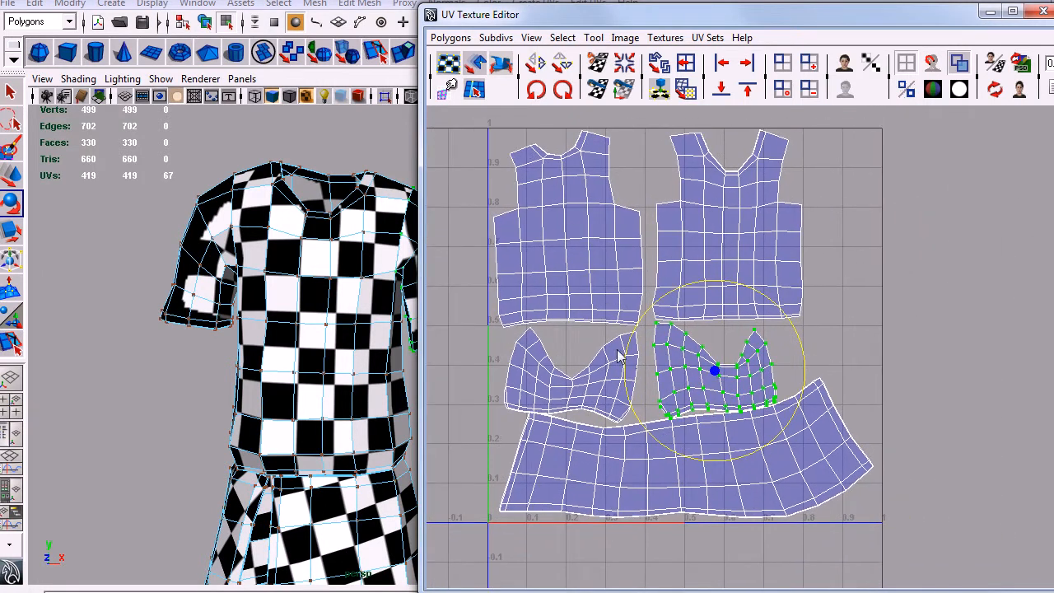
click(572, 382)
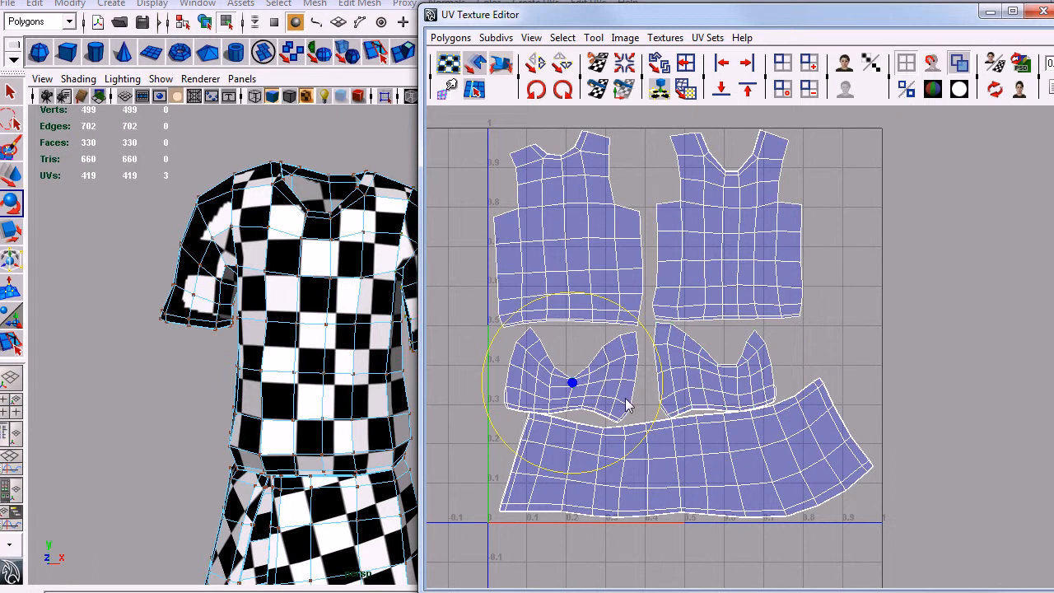
scroll(668, 474, up, 3)
- Select the whole skirt UV shell again and shift it down to the lower edge of the 0–1 square
click(679, 408)
ctrl+right_drag(679, 409, 764, 432)
scroll(795, 434, down, 1)
key(w)
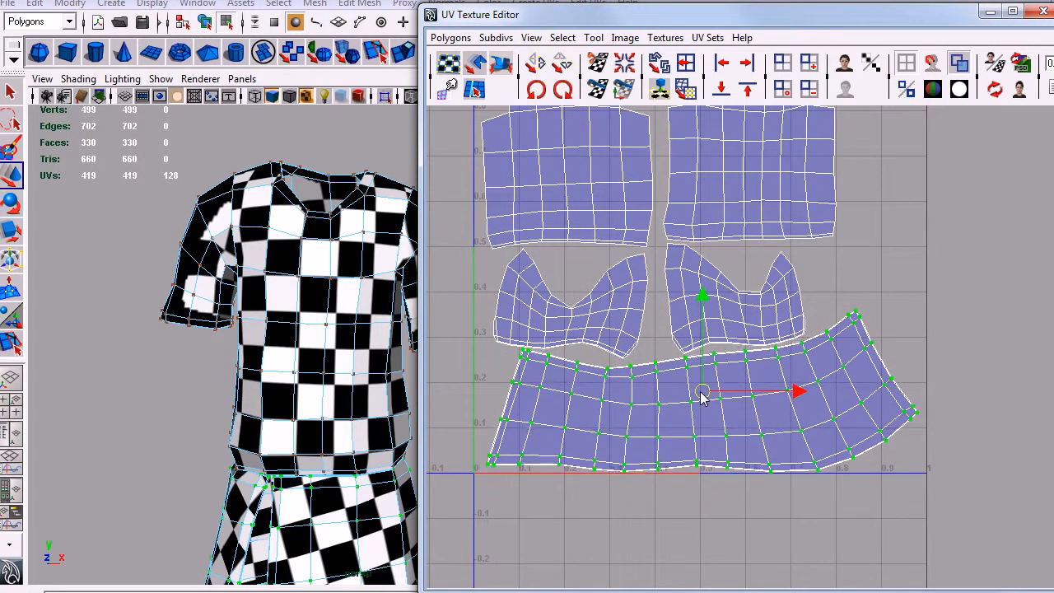
- Scale all shirt and skirt UVs down slightly to fit inside the 0–1 square, and return to object selection
scroll(617, 396, down, 3)
drag(521, 137, 848, 519)
key(r)
drag(699, 329, 701, 330)
key(w)
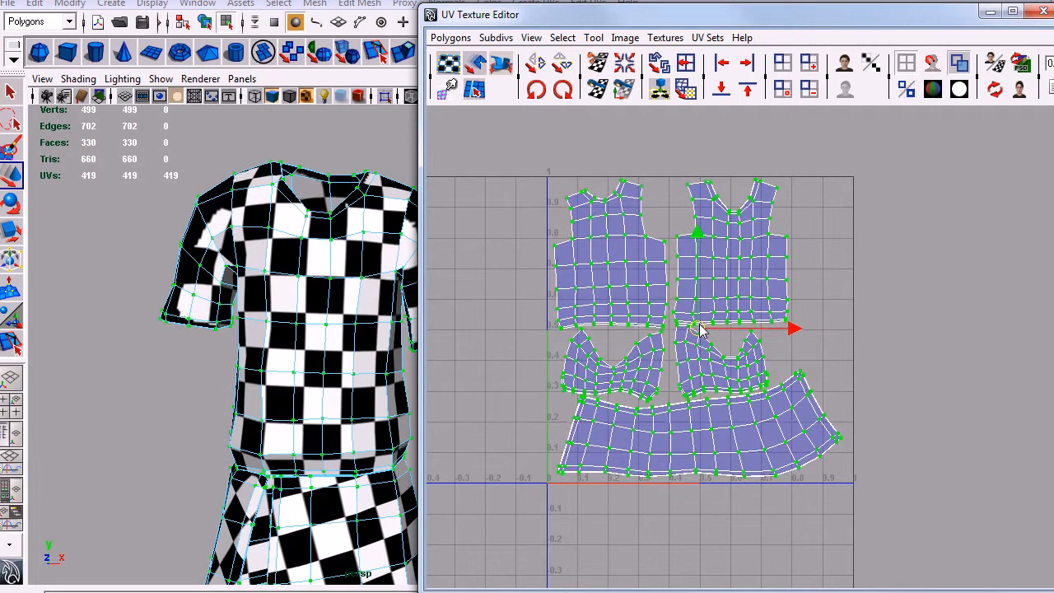
alt+drag(214, 338, 318, 341)
alt+right_drag(318, 341, 280, 334)
alt+drag(280, 334, 260, 315)
click(206, 23)
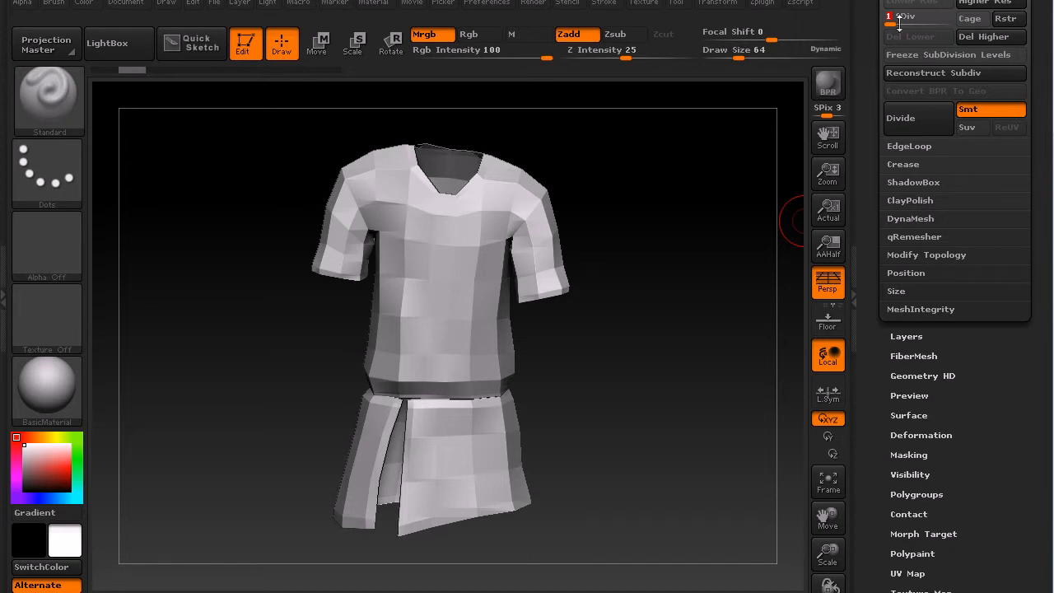
- In ZBrush, look up the shirt in the subtool list, view it at subdivision level 7, and return it to level 1
drag(1041, 63, 1041, 373)
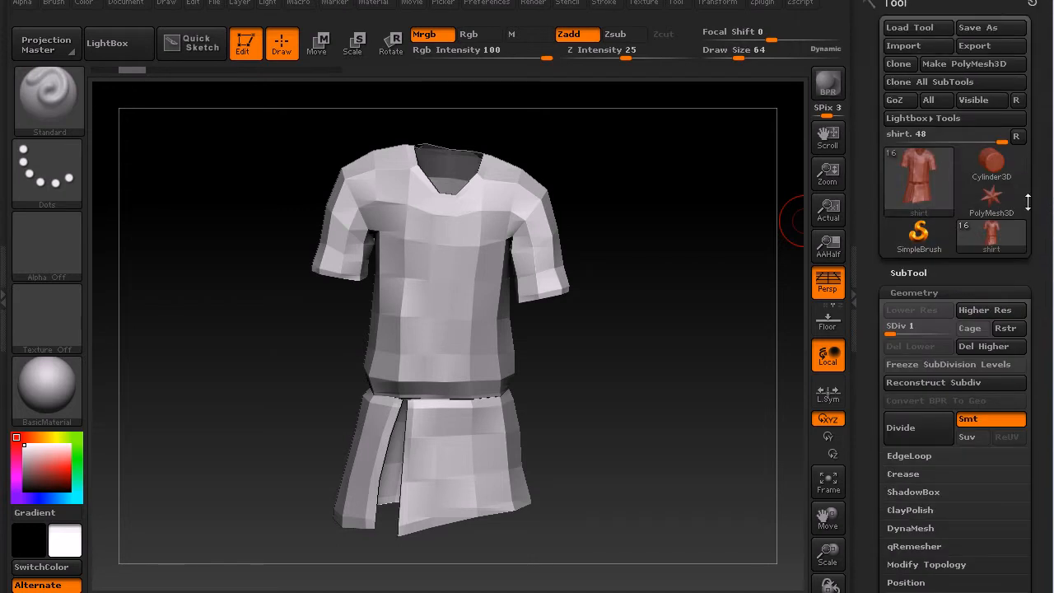
click(917, 271)
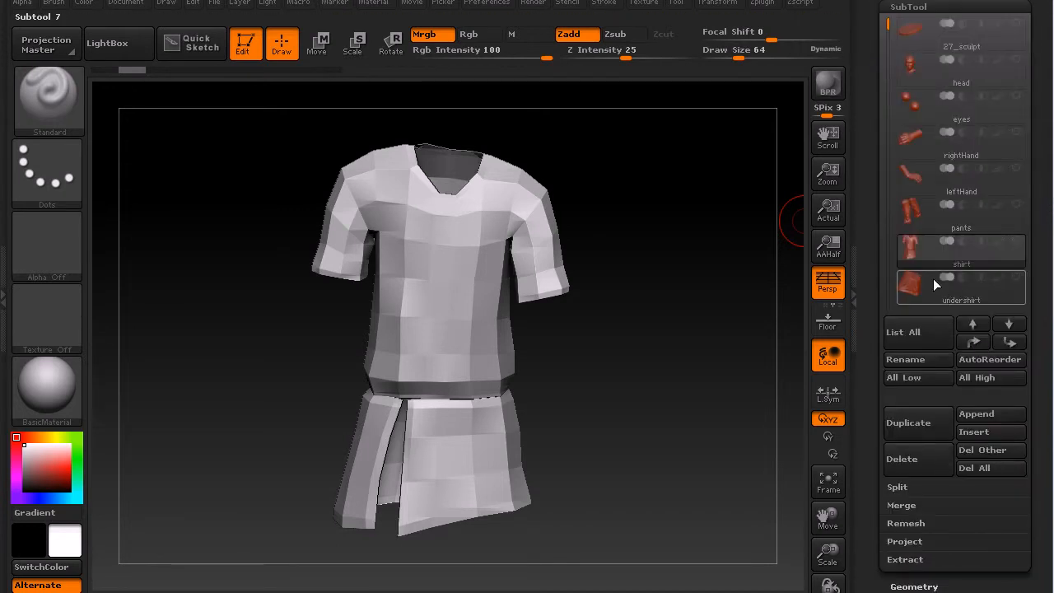
drag(913, 328, 911, 112)
drag(1000, 183, 1008, 451)
click(916, 379)
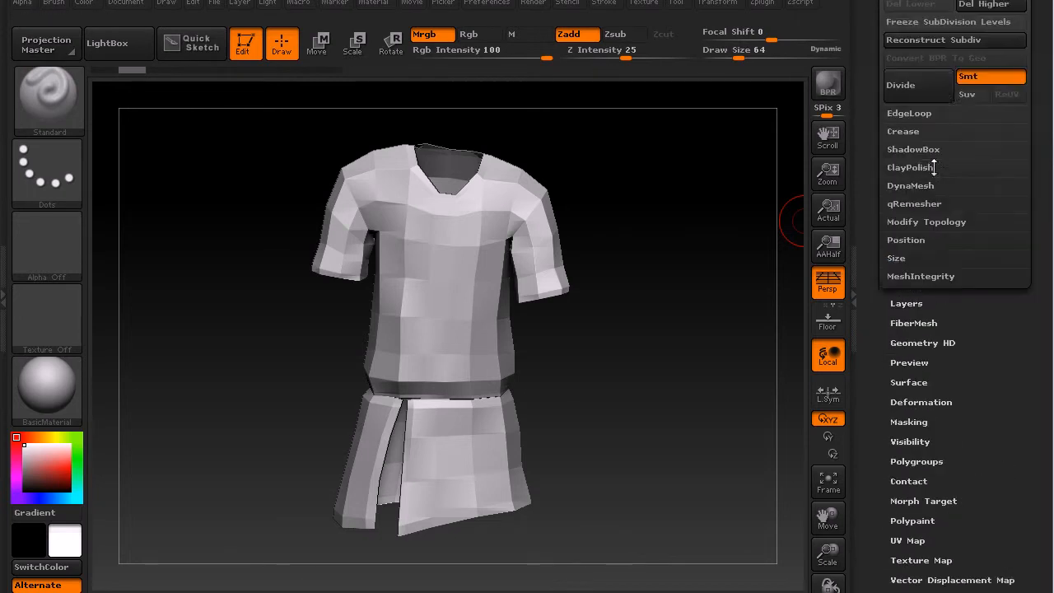
drag(985, 90, 986, 90)
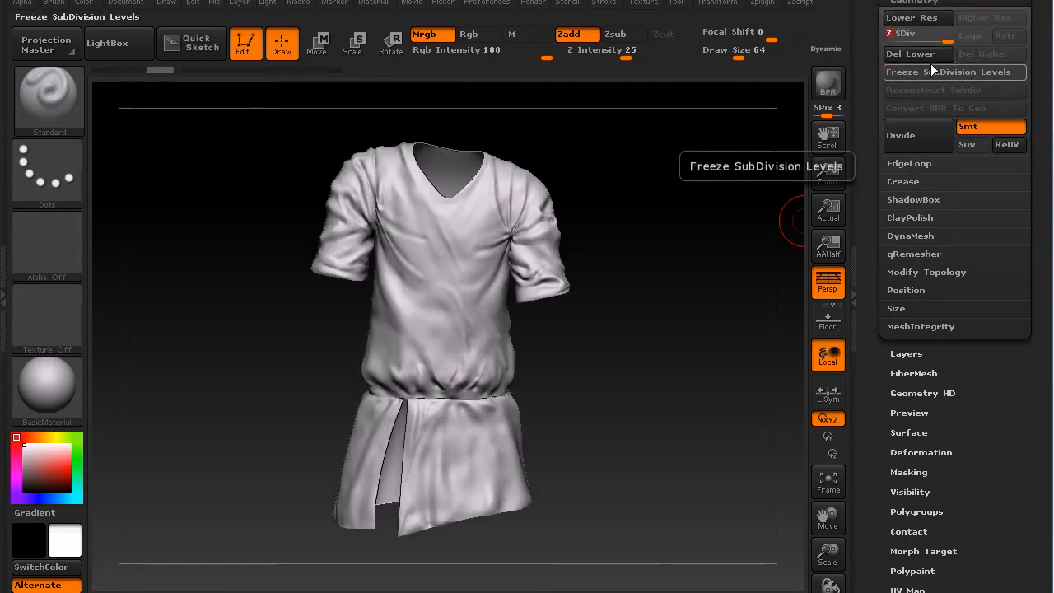
drag(944, 38, 872, 47)
- Import shirtToZ.obj over the shirt subtool, keeping its unused vertices and transferring the high-resolution details to the modified mesh
drag(1010, 400, 1017, 556)
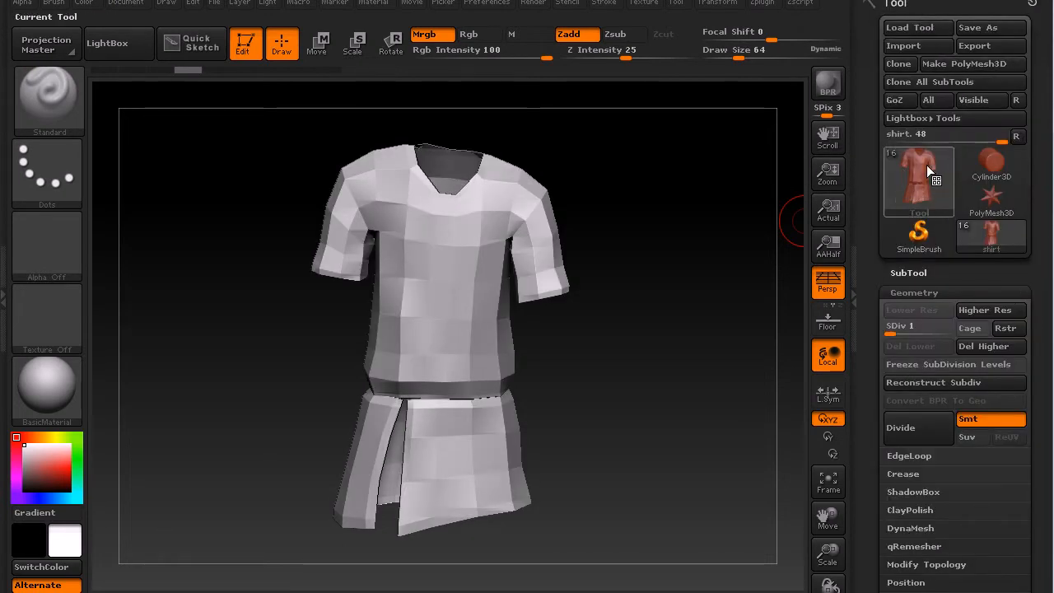
click(904, 46)
click(193, 175)
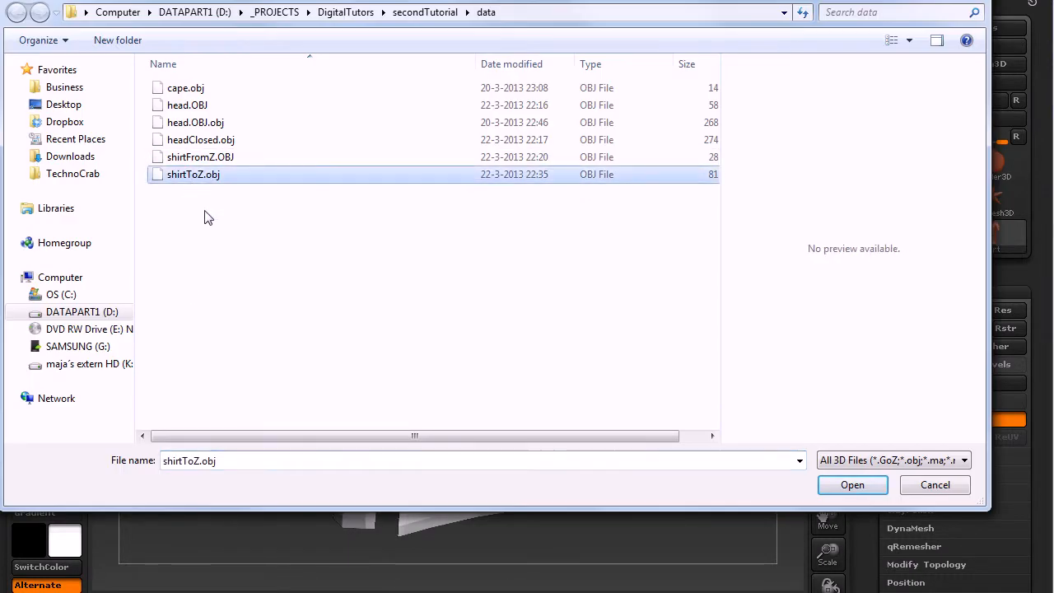
click(853, 485)
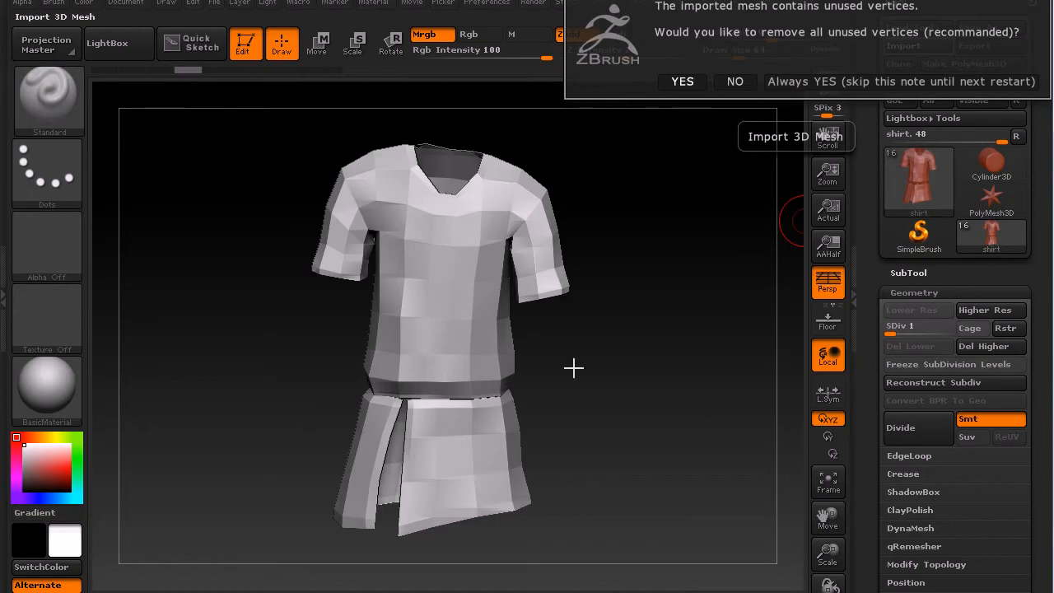
click(735, 82)
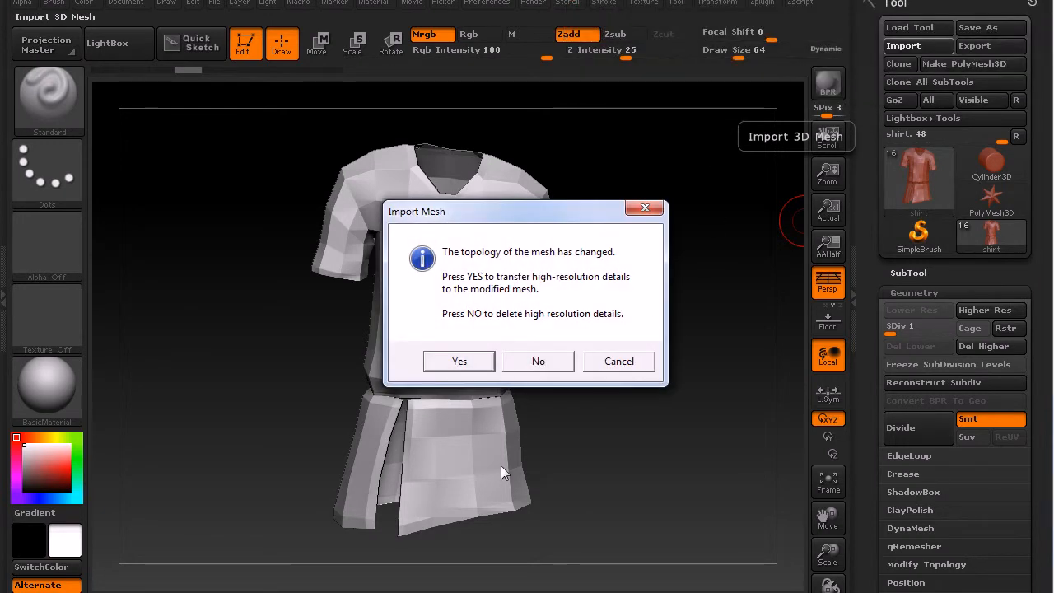
drag(526, 208, 753, 148)
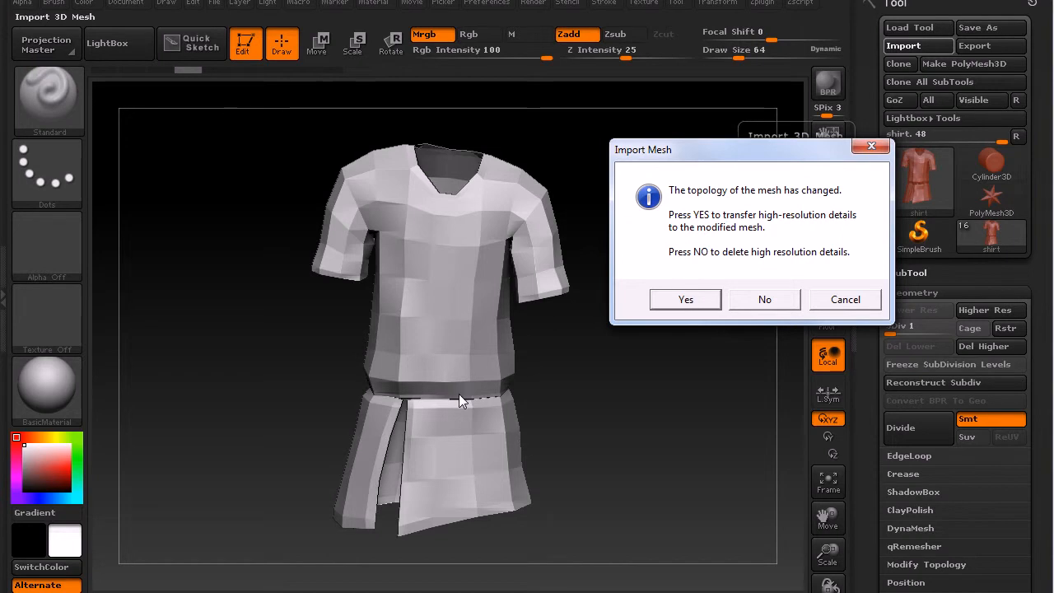
click(686, 300)
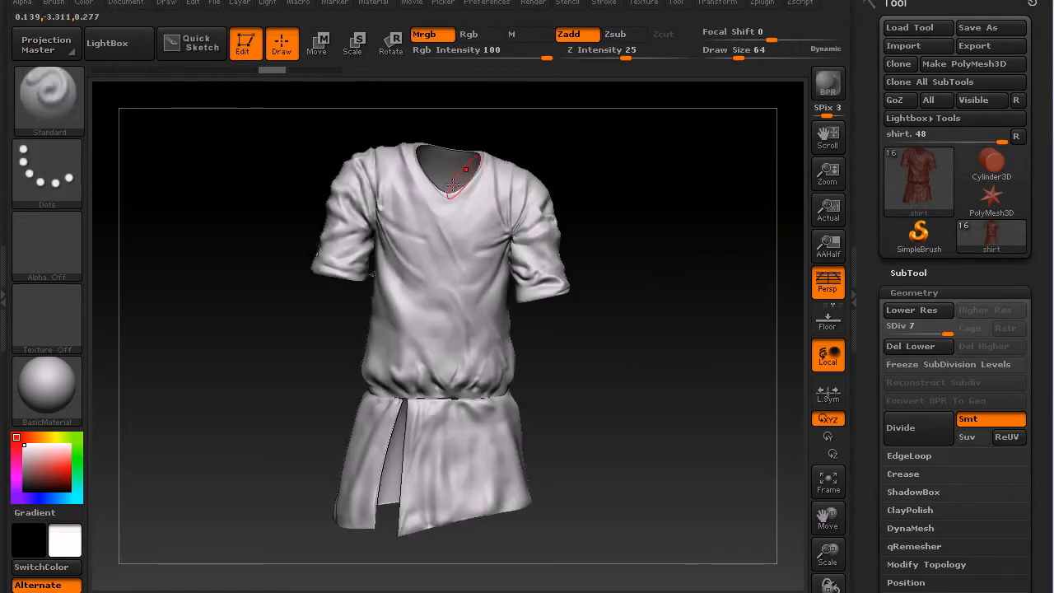
mouse_move(668, 235)
mouse_down()
mouse_move(604, 268)
mouse_move(621, 327)
mouse_move(629, 247)
mouse_move(563, 201)
mouse_move(684, 238)
mouse_move(668, 306)
mouse_move(668, 242)
mouse_move(726, 243)
mouse_move(659, 238)
mouse_move(655, 247)
mouse_up()
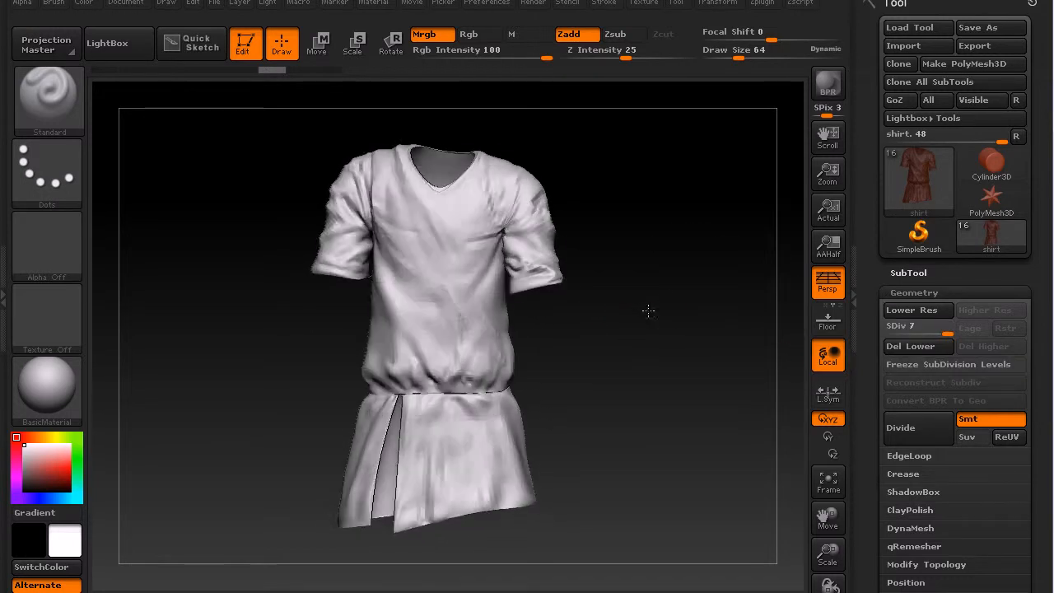
mouse_move(939, 331)
mouse_down()
mouse_move(892, 329)
mouse_move(939, 346)
mouse_up()
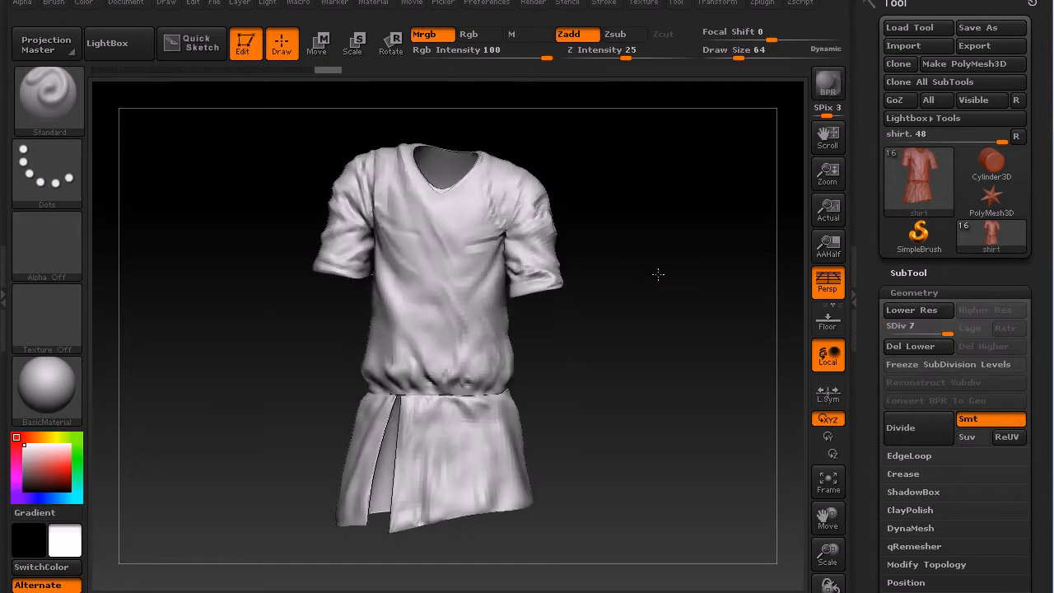
- Assign Texture 06 as the shirt's texture map and view the shirt to check the UVs
drag(1041, 423, 1043, 257)
click(939, 354)
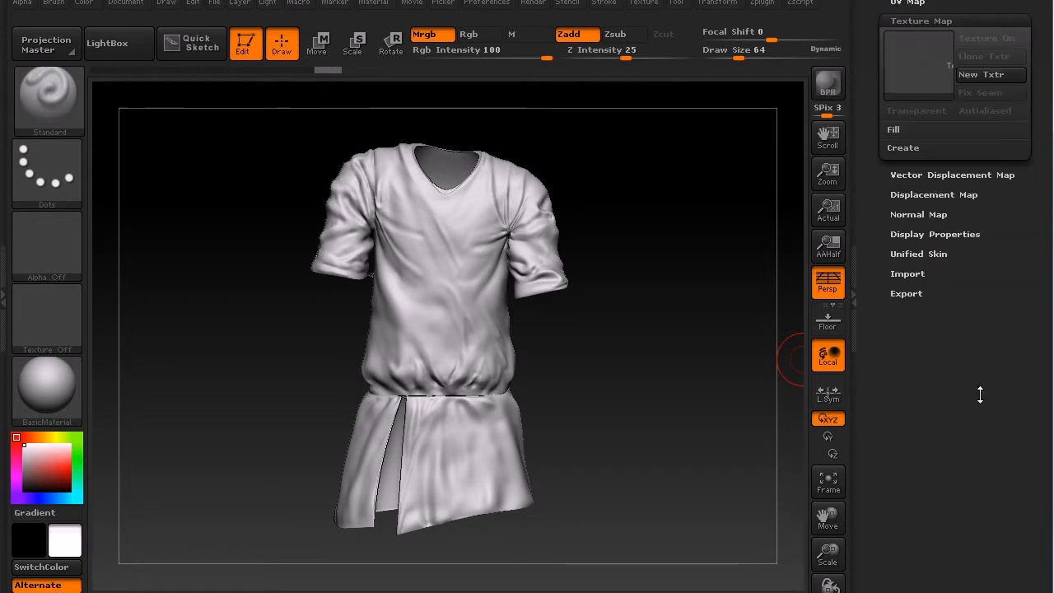
click(917, 64)
click(934, 61)
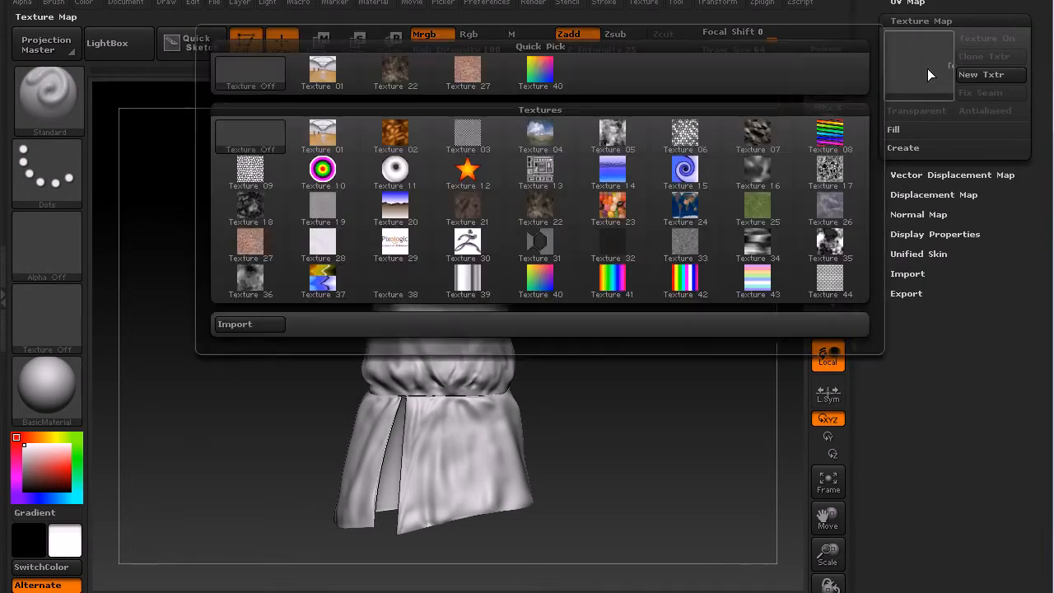
mouse_move(690, 141)
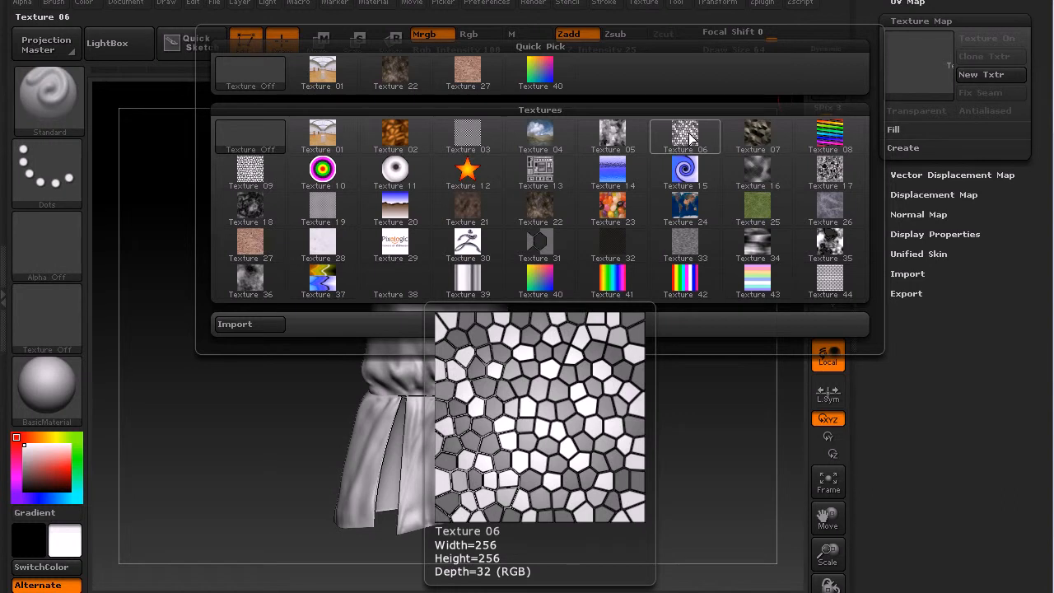
click(691, 140)
drag(650, 330, 659, 274)
drag(621, 360, 701, 271)
- Replace the shirt's texture map with Texture 22 and examine the shirt from the side
click(919, 62)
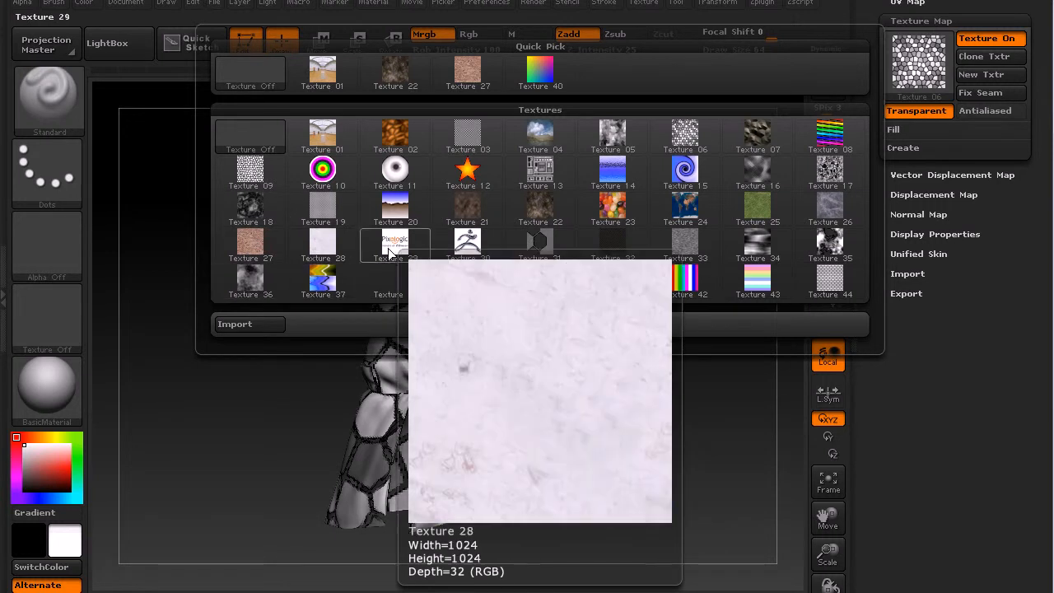
click(540, 208)
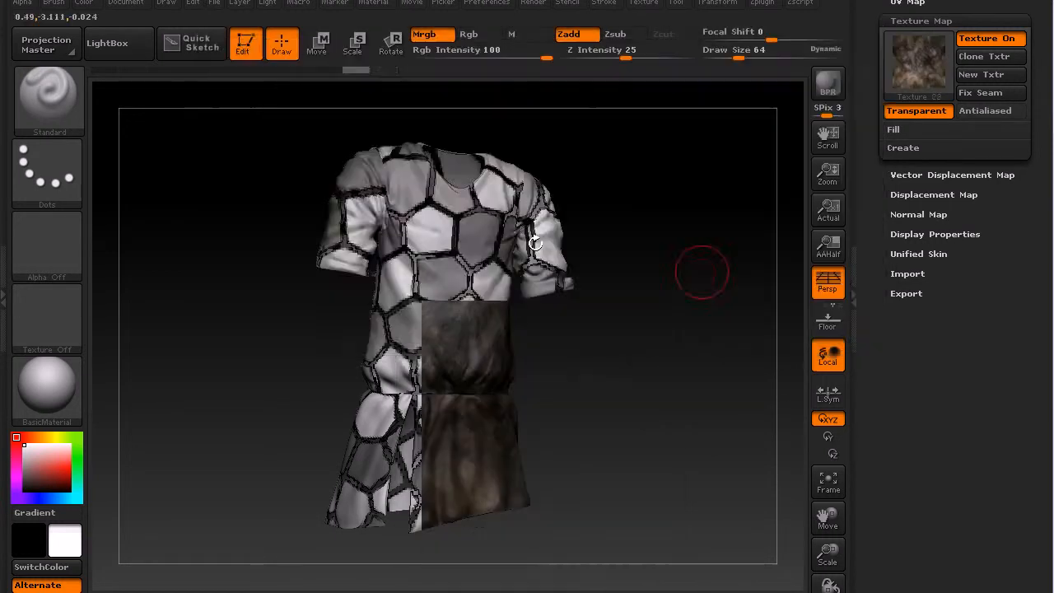
drag(678, 283, 577, 251)
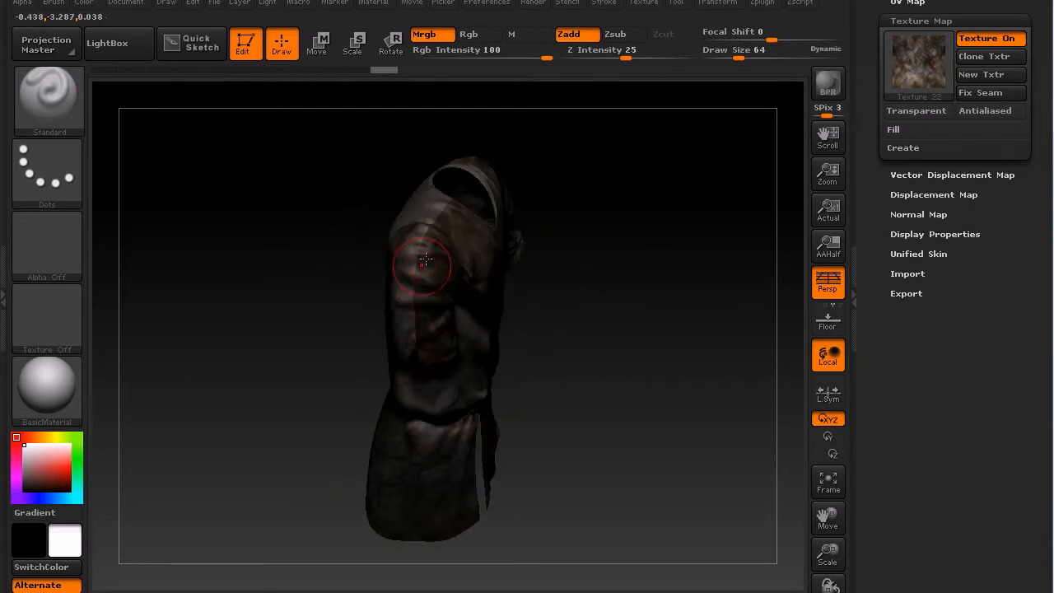
- View the shirt from the front and turn off its texture display
mouse_move(560, 297)
mouse_down()
mouse_move(642, 255)
mouse_move(670, 212)
mouse_move(638, 219)
mouse_move(591, 176)
mouse_move(600, 376)
mouse_move(542, 409)
mouse_move(601, 228)
mouse_move(581, 275)
mouse_move(644, 304)
mouse_move(629, 228)
mouse_move(663, 396)
mouse_move(654, 327)
mouse_move(566, 327)
mouse_move(668, 327)
mouse_move(633, 323)
mouse_up()
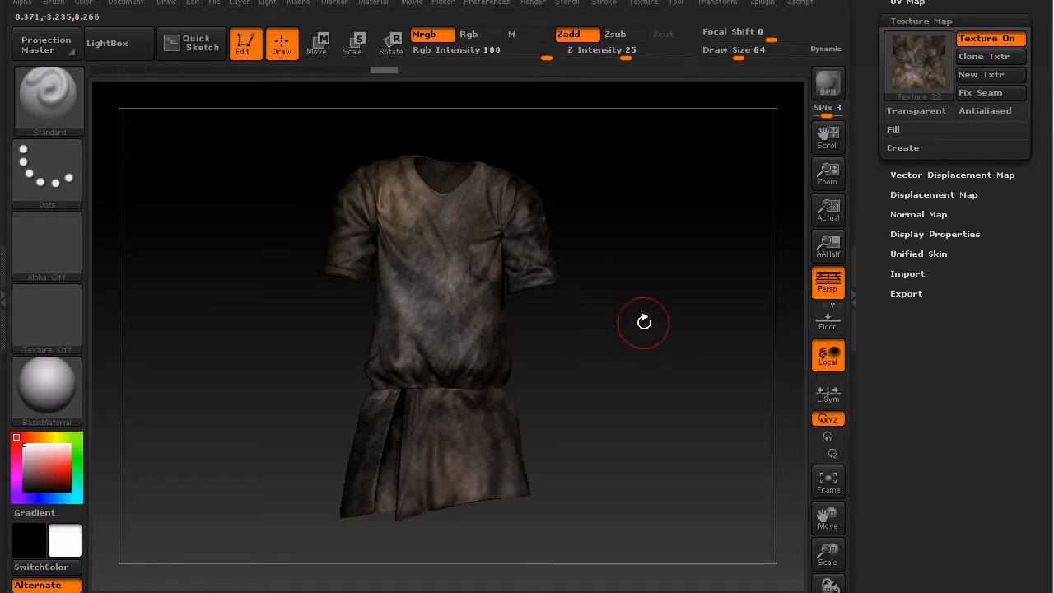
click(1001, 41)
scroll(1039, 95, up, 5)
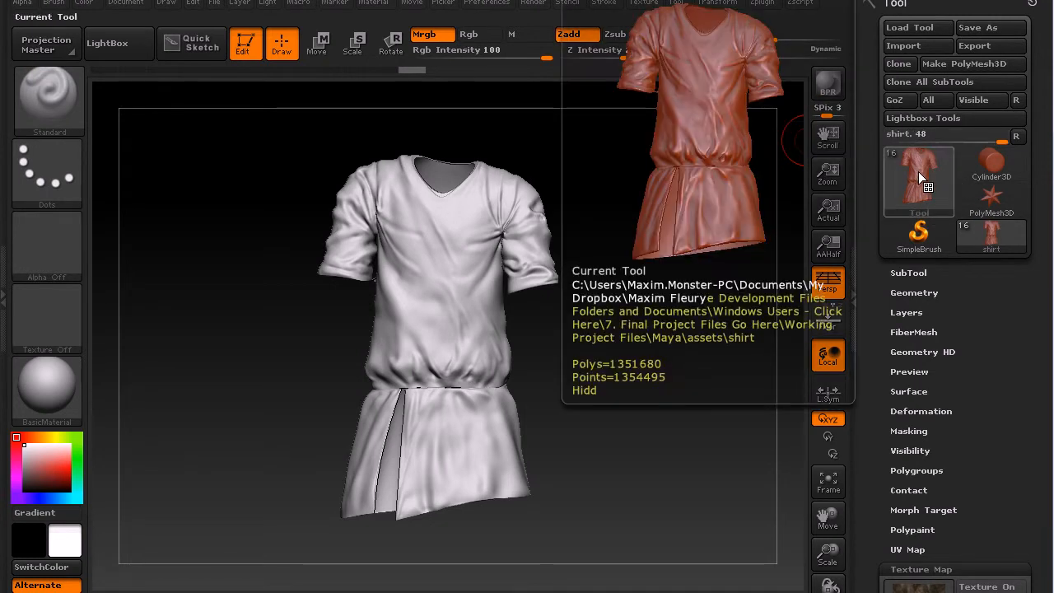
click(919, 171)
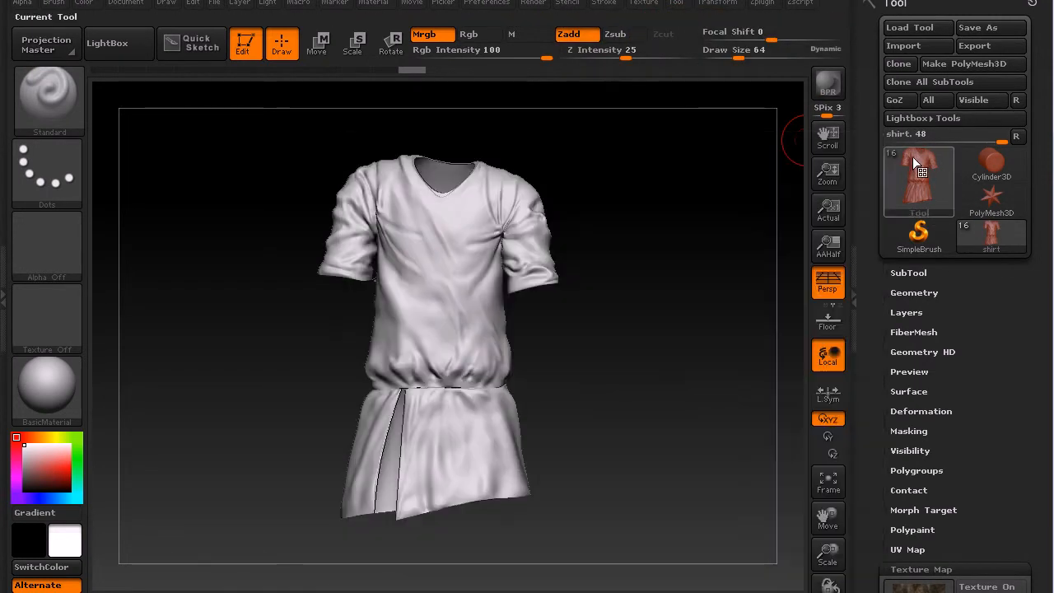
- Select the head subtool and examine the sculpted head from several angles
click(910, 273)
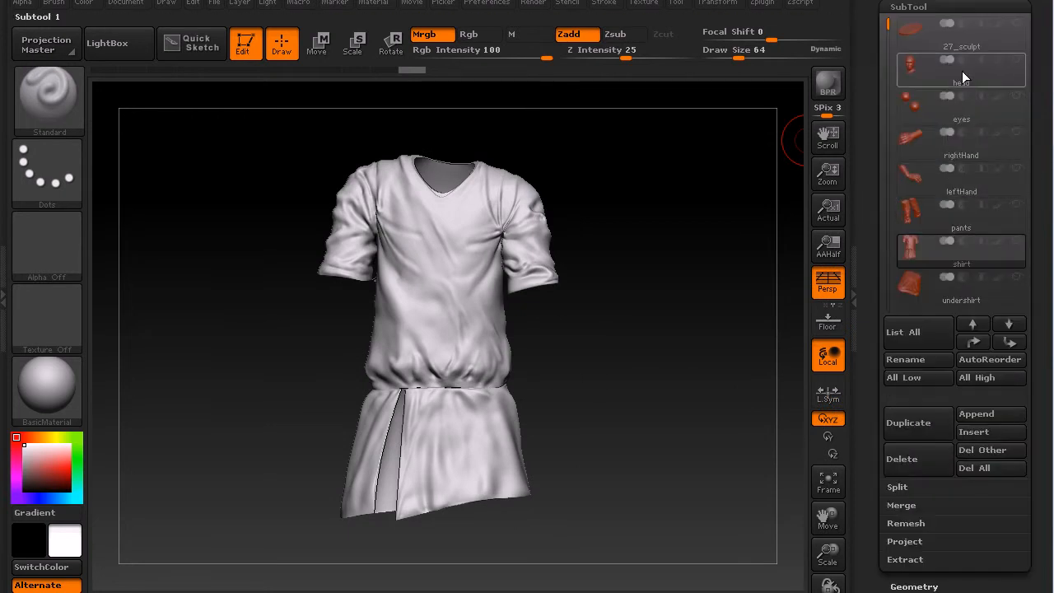
click(966, 80)
drag(619, 191, 683, 351)
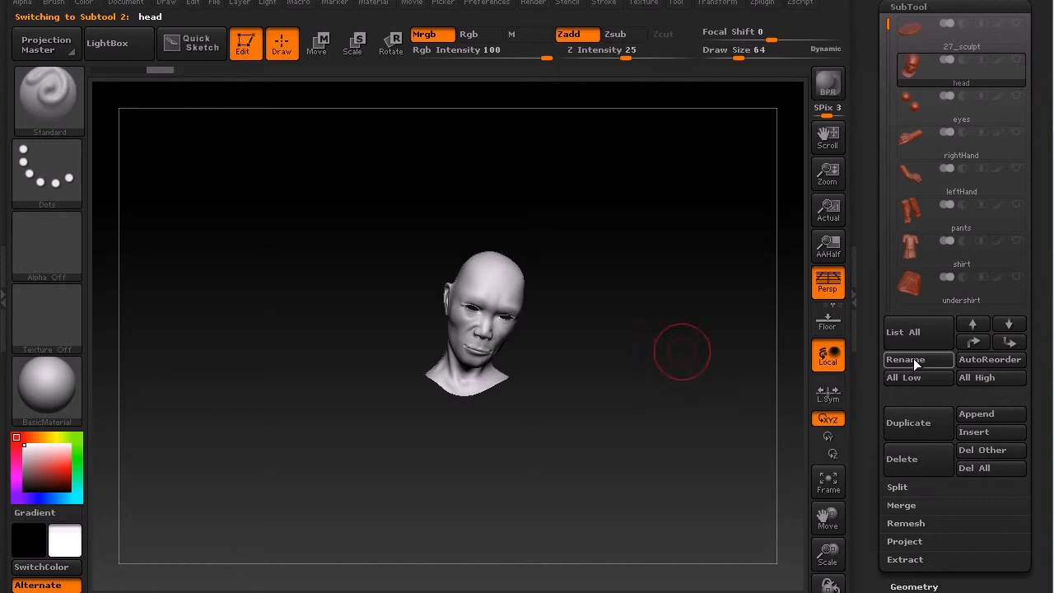
drag(623, 382, 668, 408)
drag(1044, 445, 1035, 354)
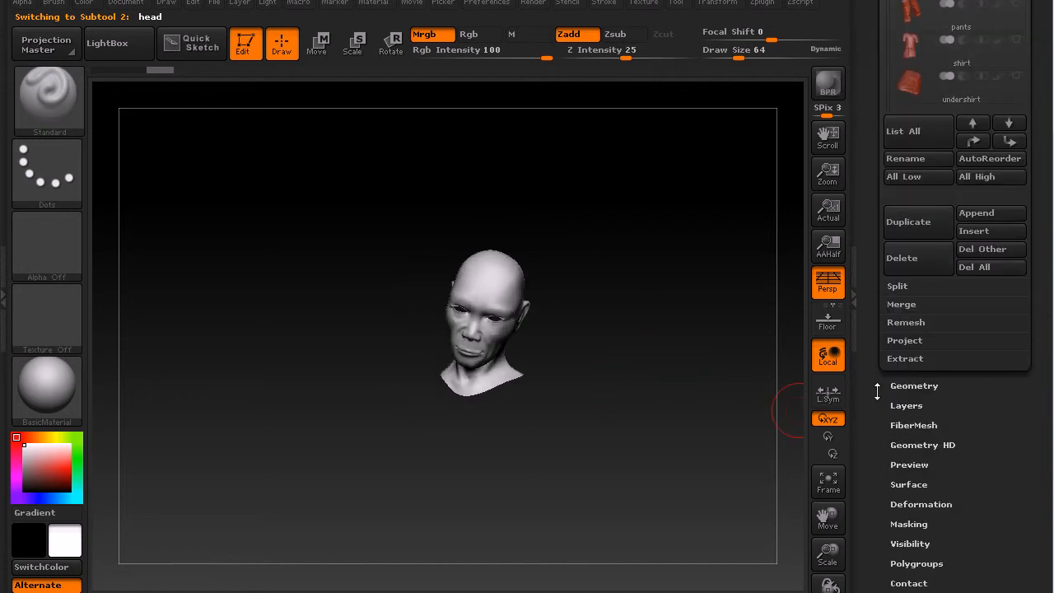
drag(622, 308, 536, 329)
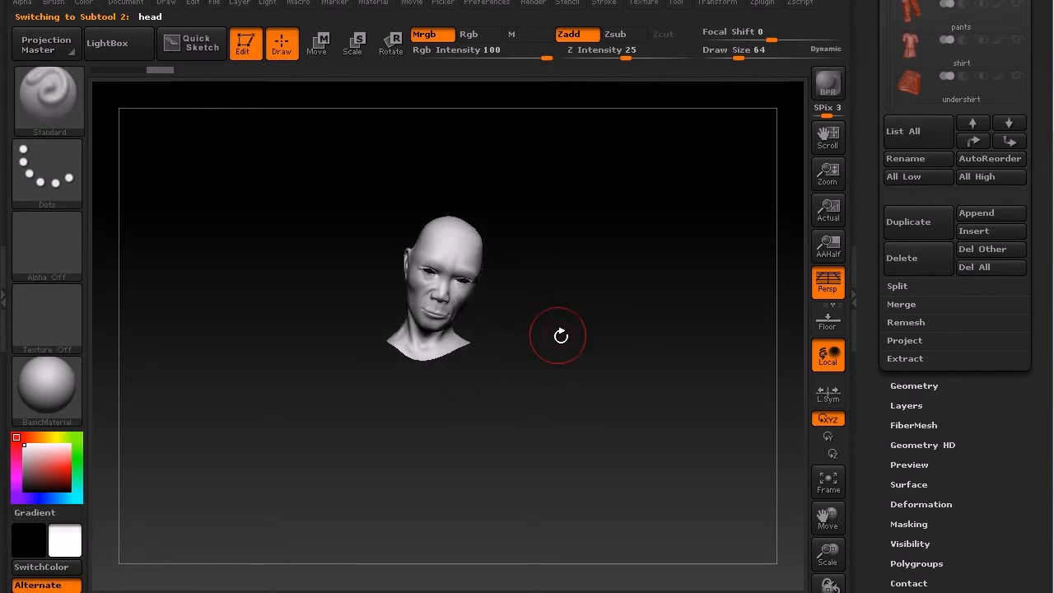
- Switch to the Cylinder3D tool and import headClosed.obj as a separate tool
drag(1040, 311, 1039, 512)
click(984, 89)
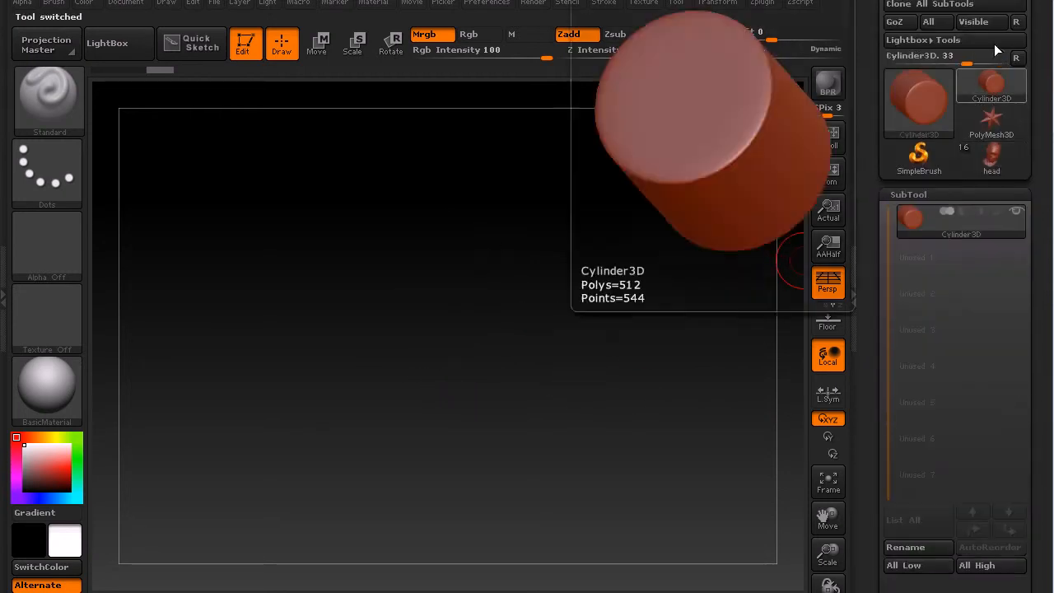
drag(1040, 70, 1045, 144)
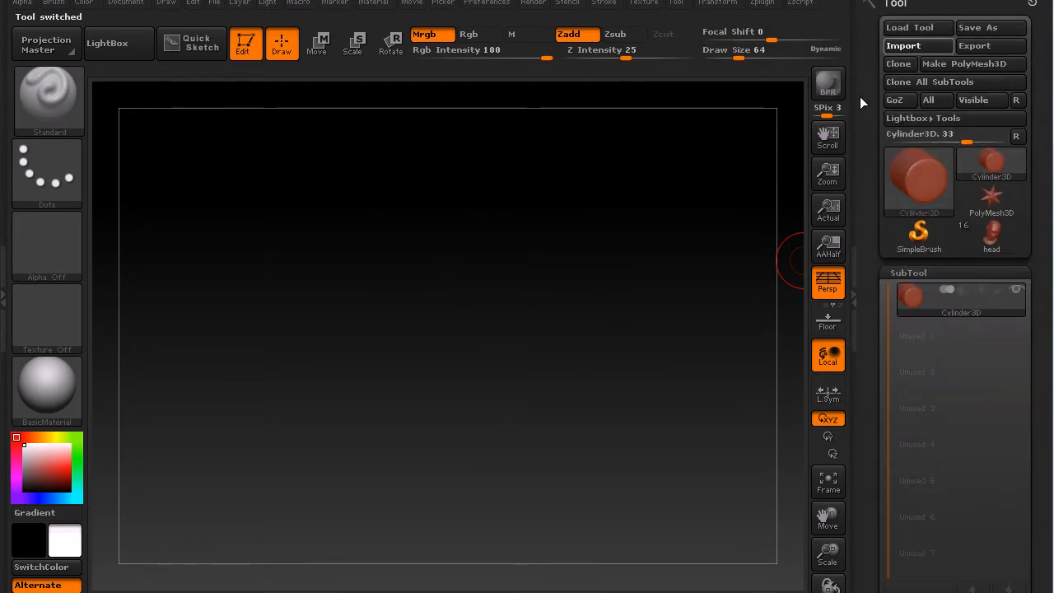
click(904, 45)
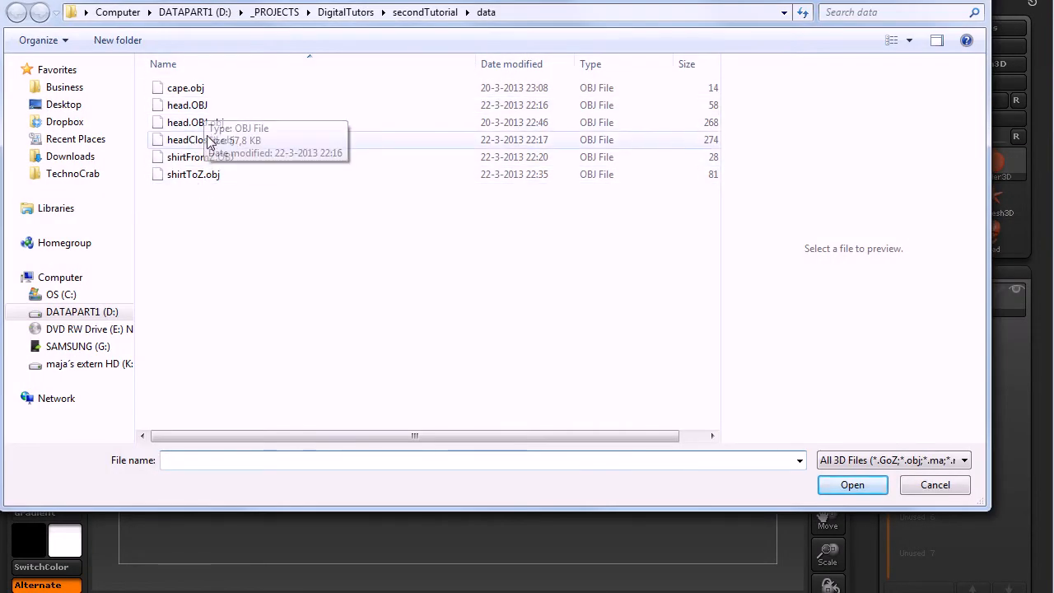
click(190, 140)
click(851, 485)
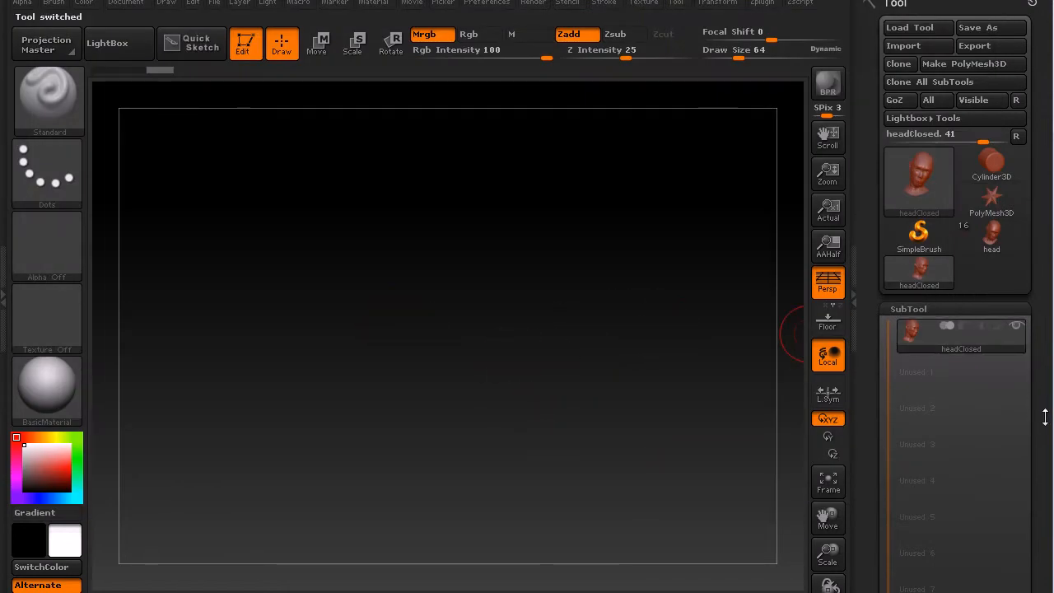
- Return to the character tool containing the head and lower the head subtool to subdivision level 1
drag(1046, 415, 1046, 349)
click(991, 168)
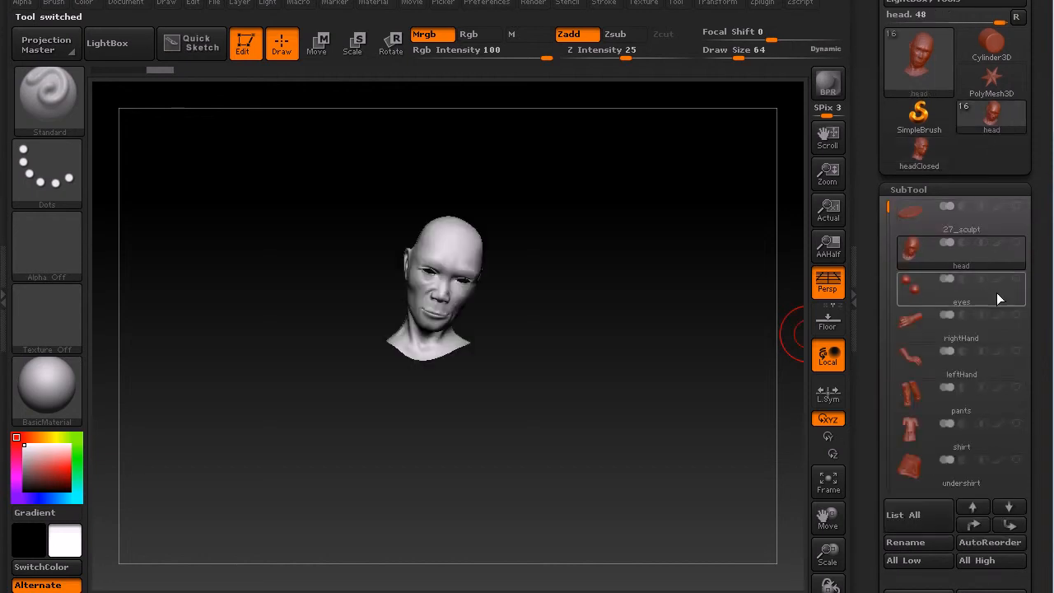
drag(1046, 378, 992, 232)
click(913, 216)
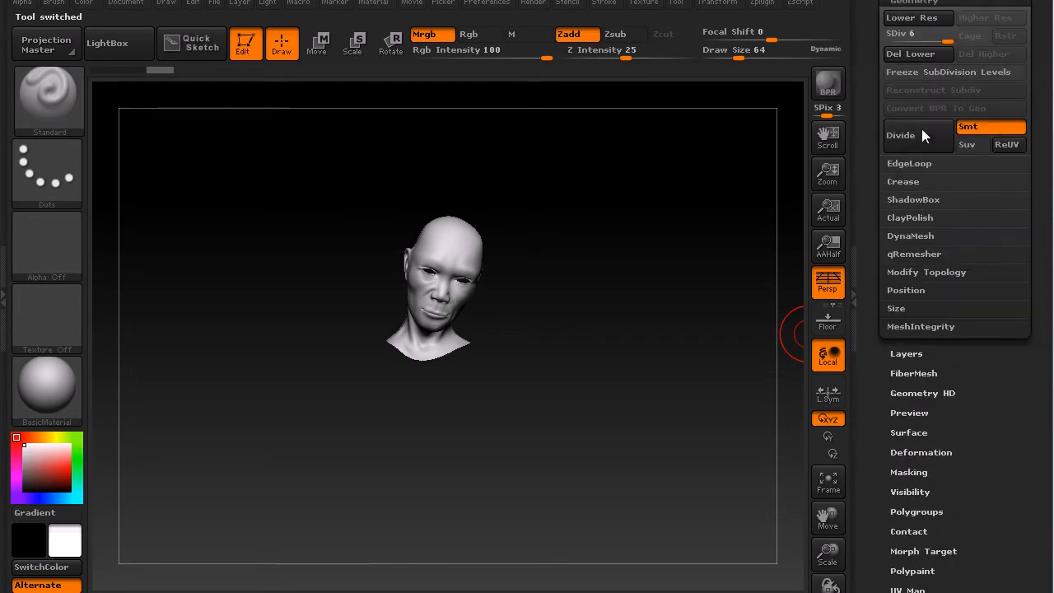
click(888, 38)
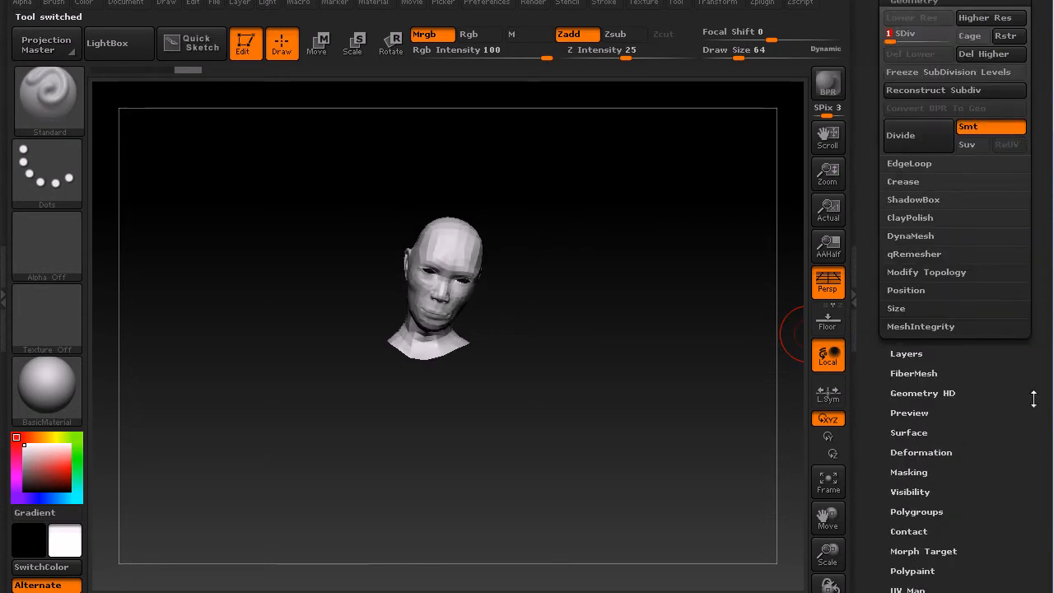
- Append the imported headClosed mesh to the character as a subtool
drag(1007, 393, 1013, 568)
click(909, 309)
click(990, 411)
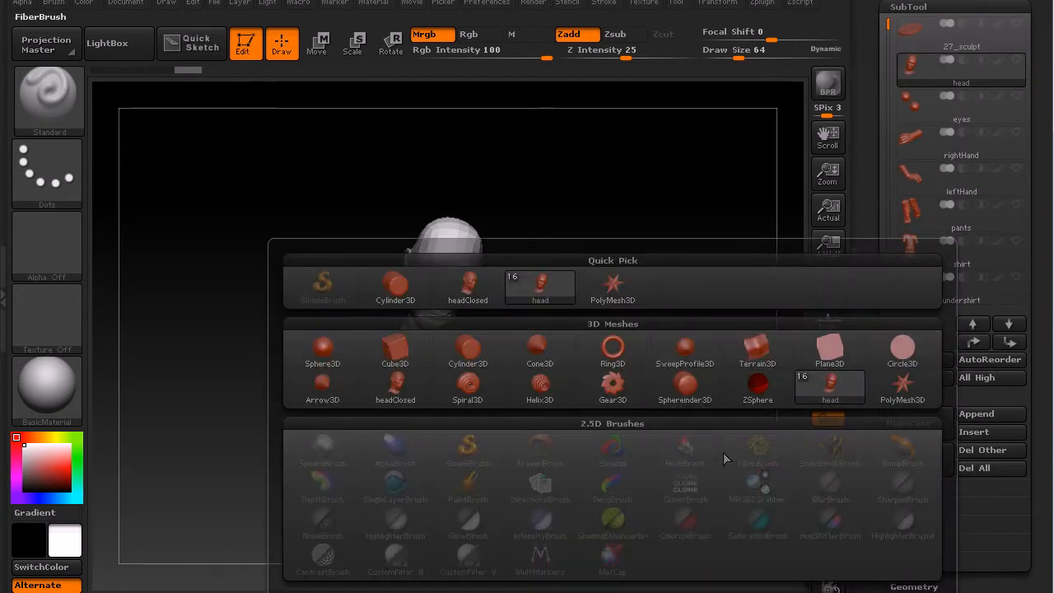
click(537, 284)
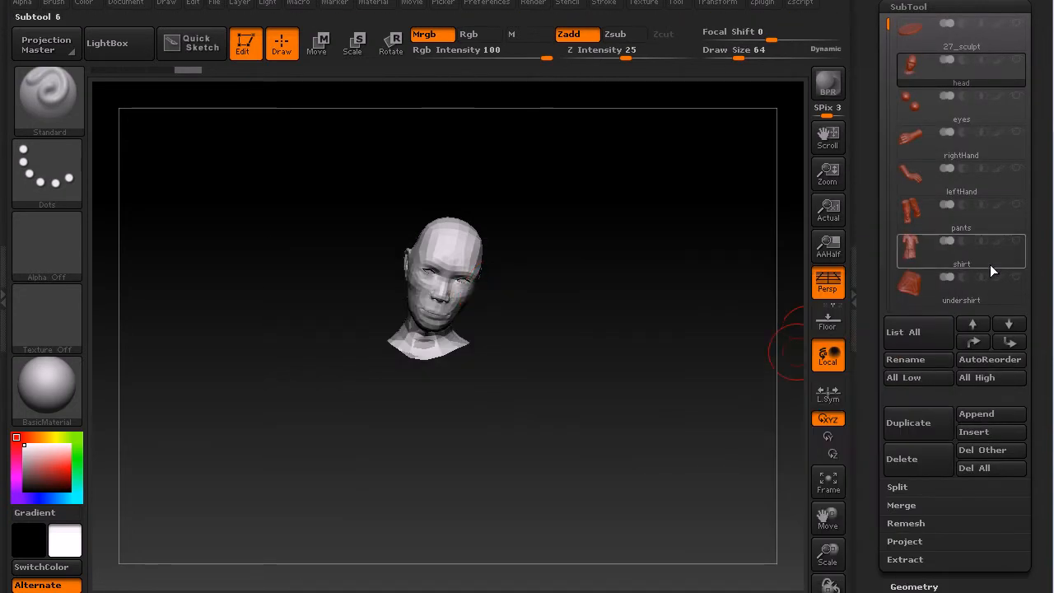
- Select the headClosed subtool at the end of the subtool list and make the original head visible with it
drag(1041, 203, 1045, 282)
click(1018, 208)
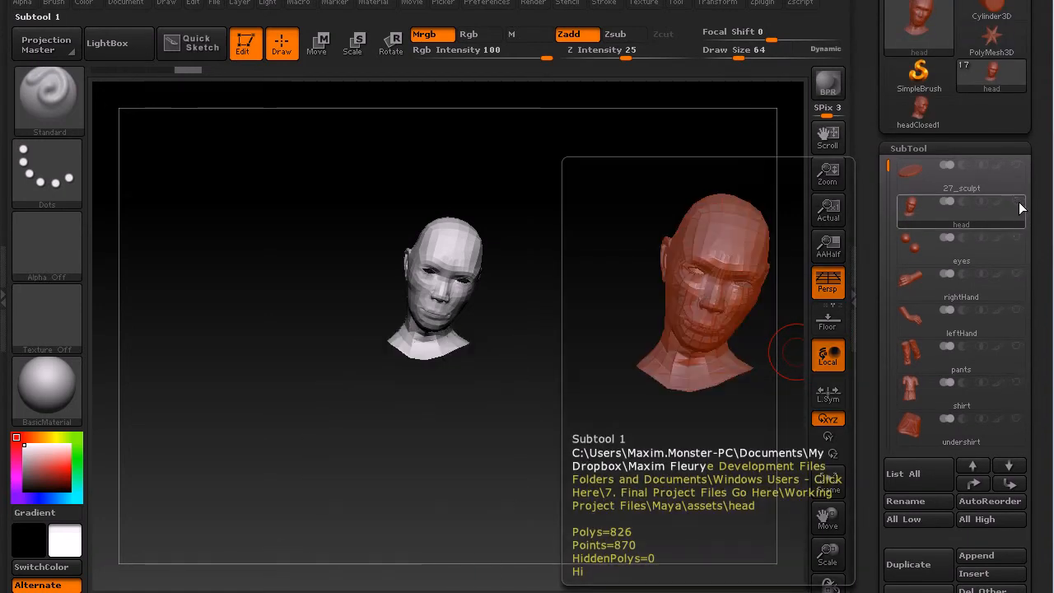
drag(1039, 394, 1039, 358)
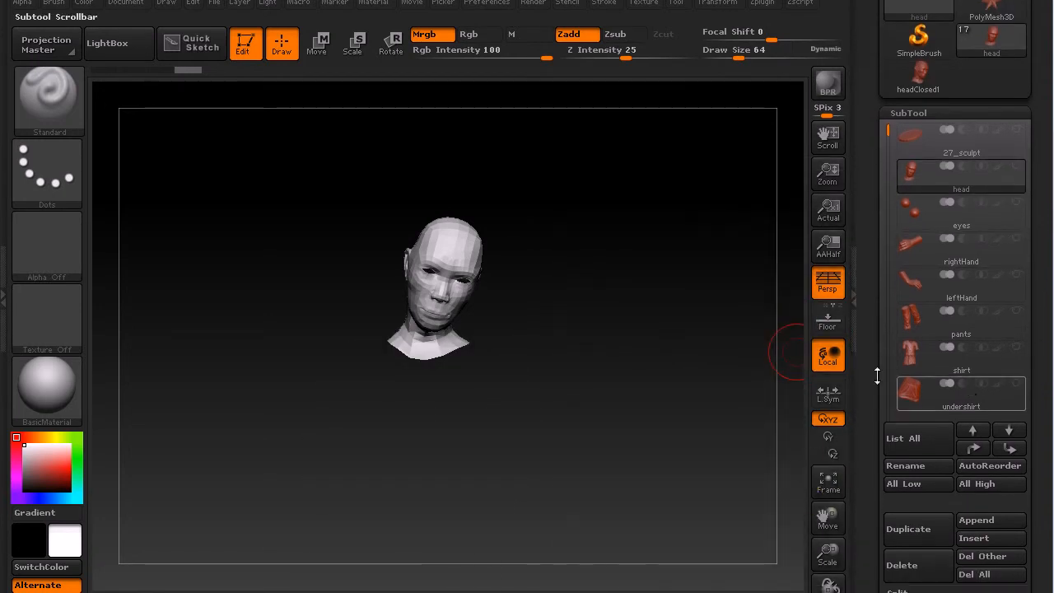
drag(887, 365, 907, 130)
click(980, 213)
click(964, 260)
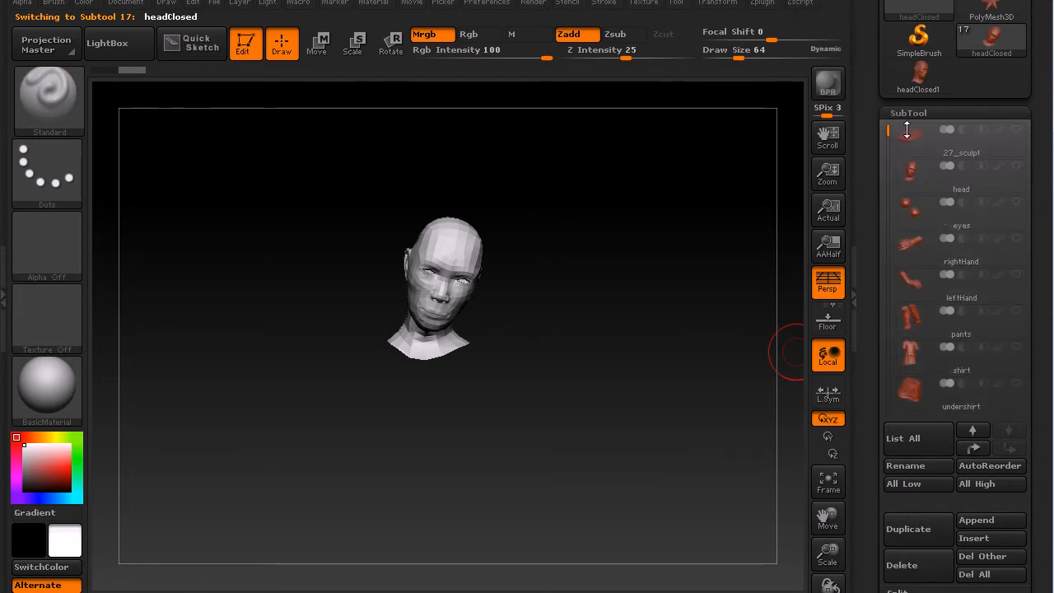
click(1017, 168)
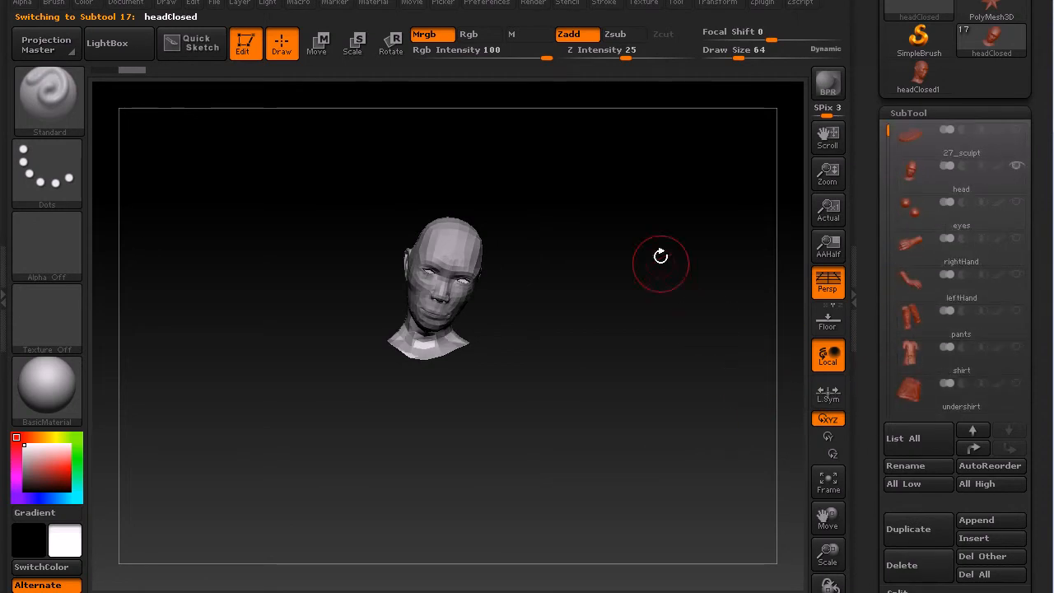
- Project the original head onto headClosed with ProjectAll and examine the mesh up close
drag(1040, 484, 1028, 345)
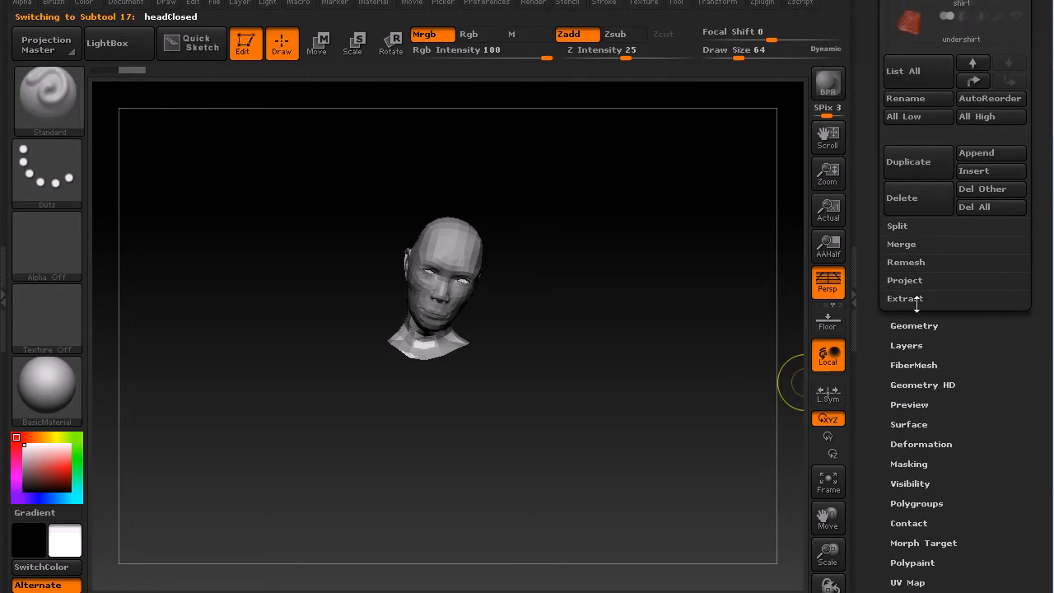
click(914, 325)
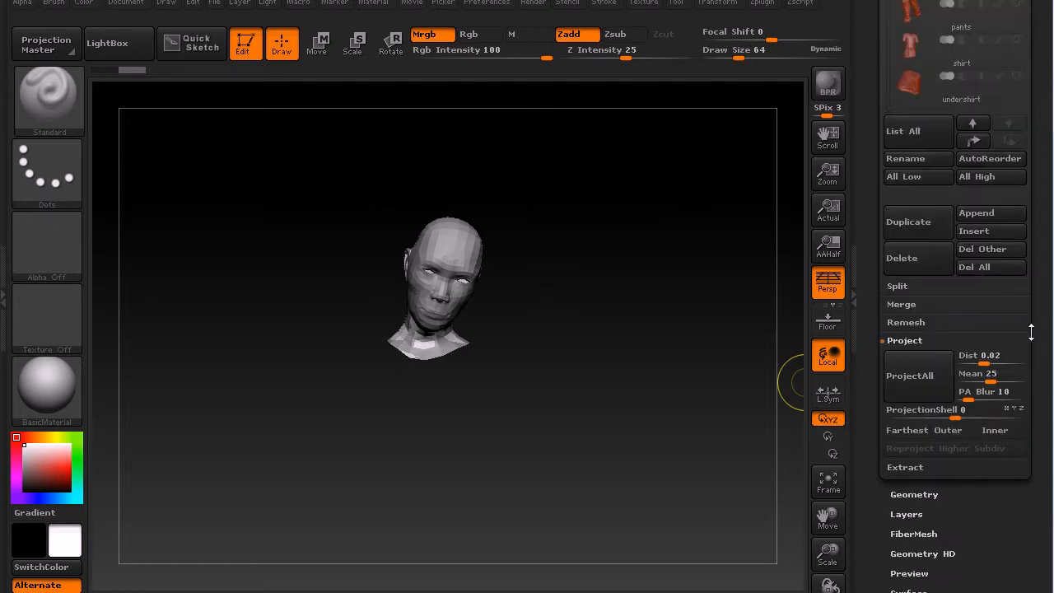
scroll(985, 283, up, 5)
scroll(972, 313, down, 5)
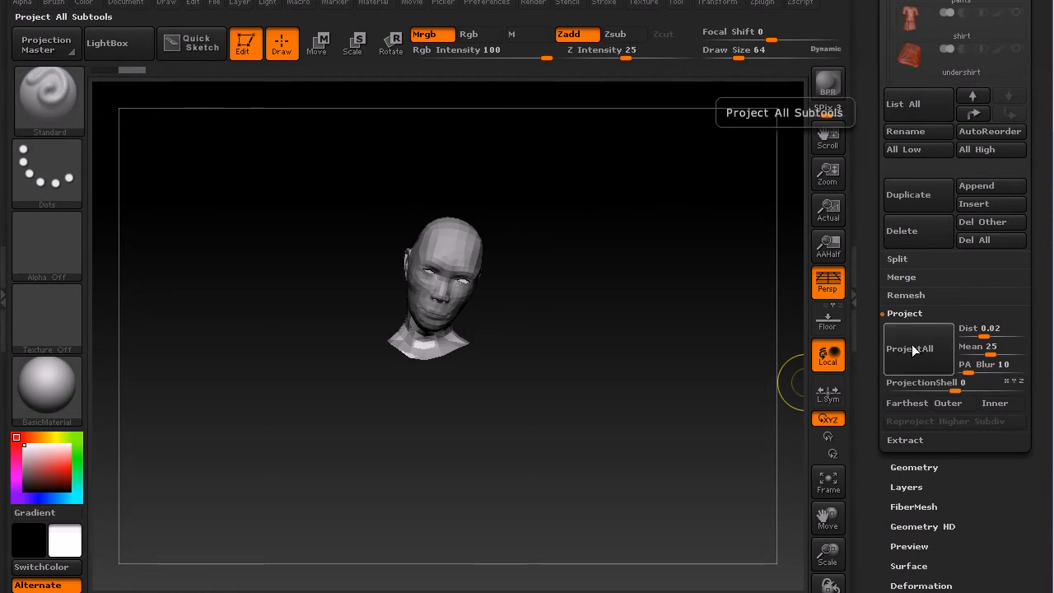
click(914, 351)
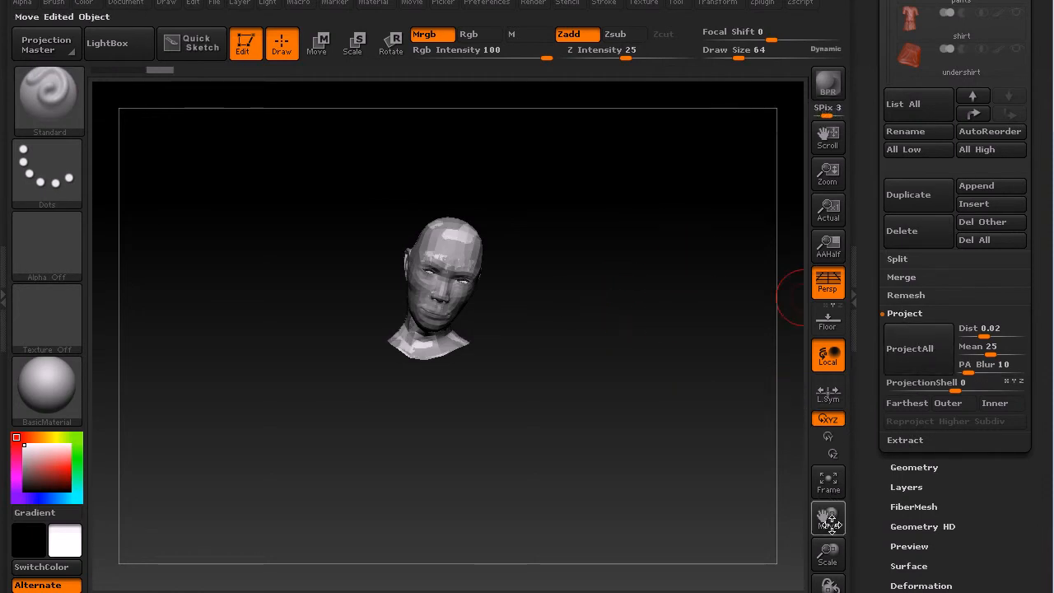
drag(828, 550, 828, 582)
alt+drag(647, 243, 643, 482)
drag(643, 313, 780, 454)
drag(834, 553, 829, 577)
alt+drag(680, 249, 684, 408)
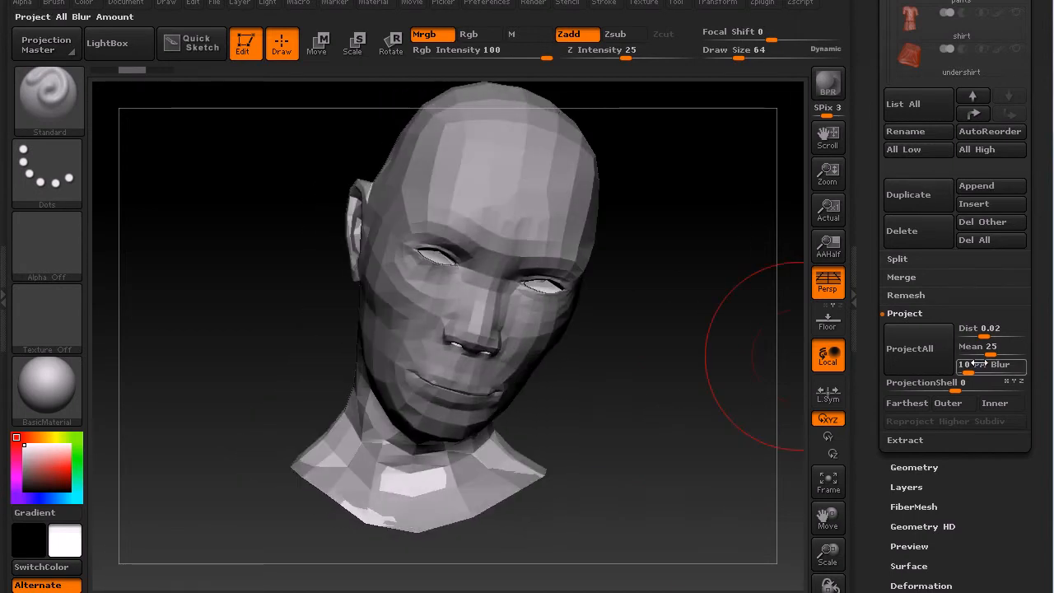
- Divide the headClosed mesh up to subdivision level 4
scroll(1015, 504, down, 3)
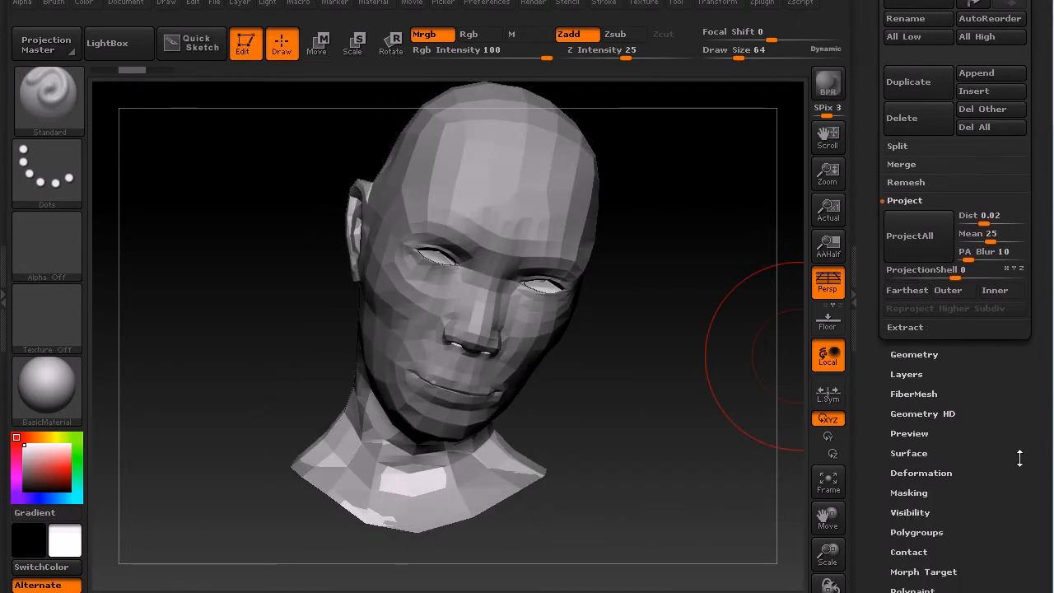
mouse_move(994, 396)
mouse_down()
mouse_move(998, 488)
mouse_move(999, 397)
mouse_up()
click(915, 355)
scroll(961, 285, up, 3)
scroll(1043, 206, up, 3)
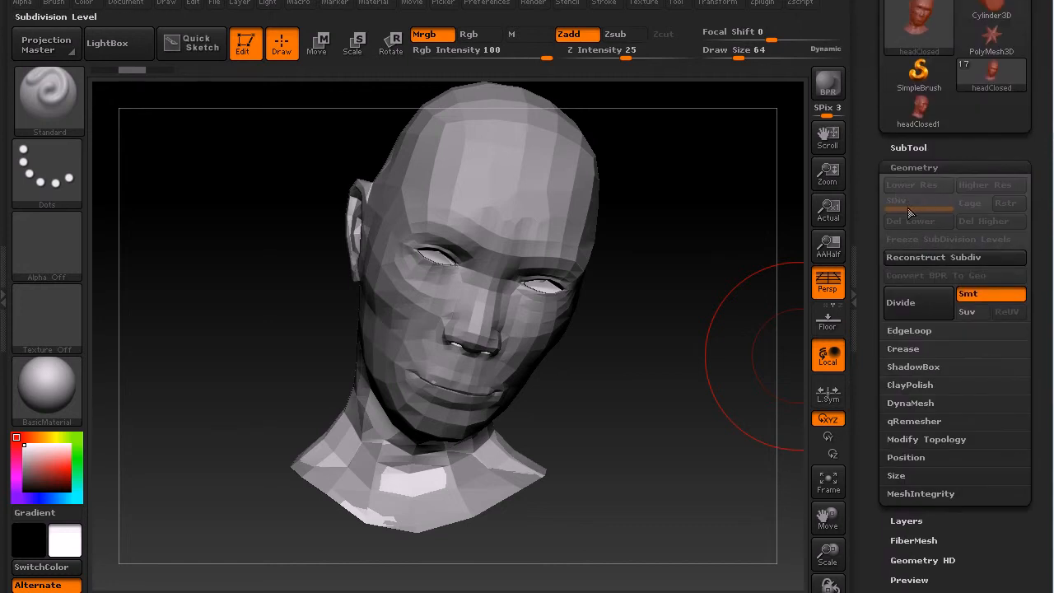
click(919, 303)
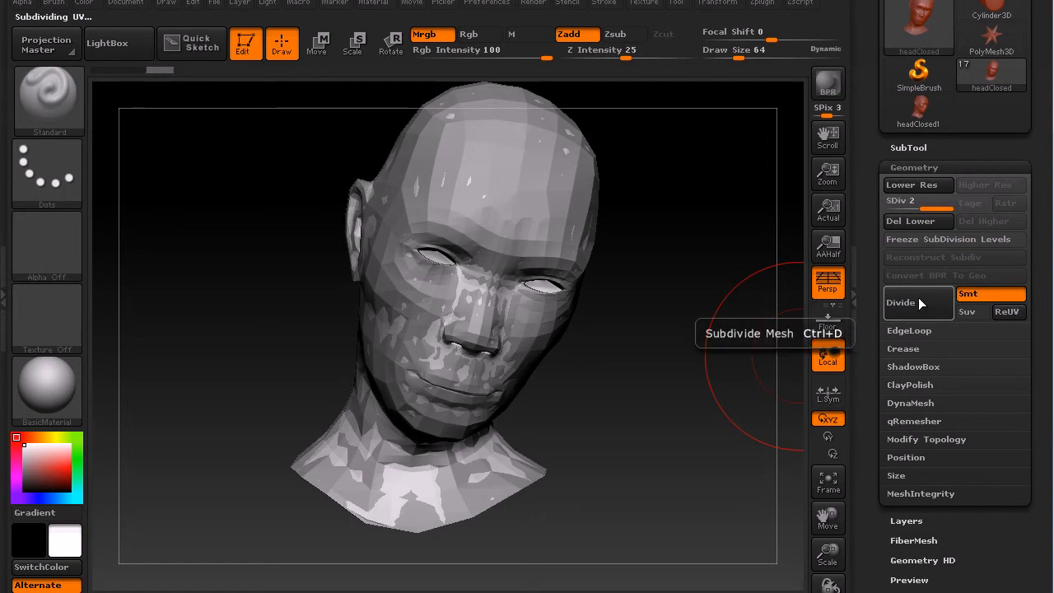
click(917, 300)
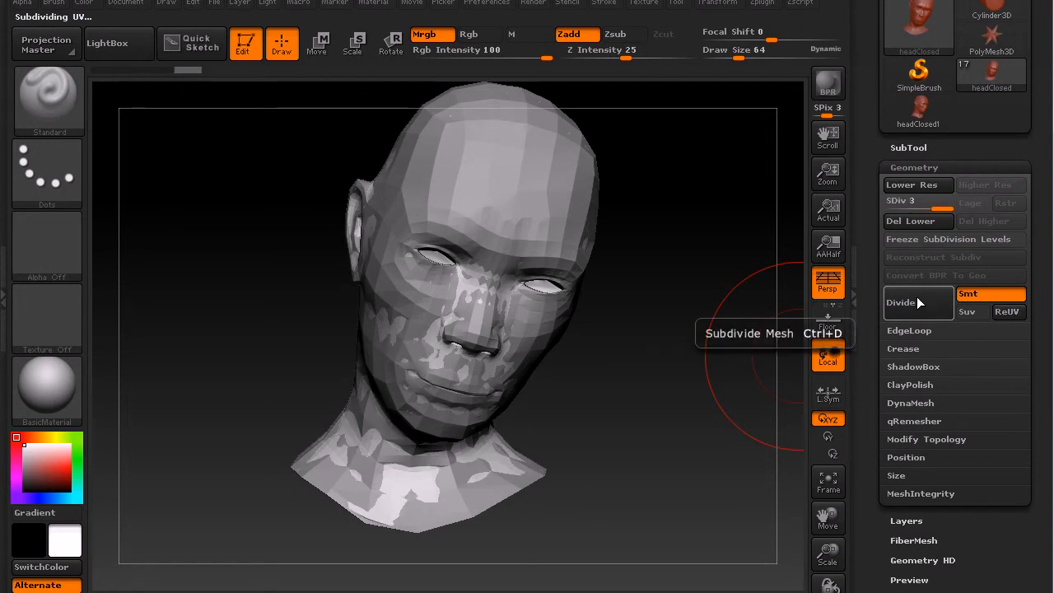
click(917, 301)
- Select the original head subtool and set its subdivision level to 4
drag(1041, 165, 1050, 320)
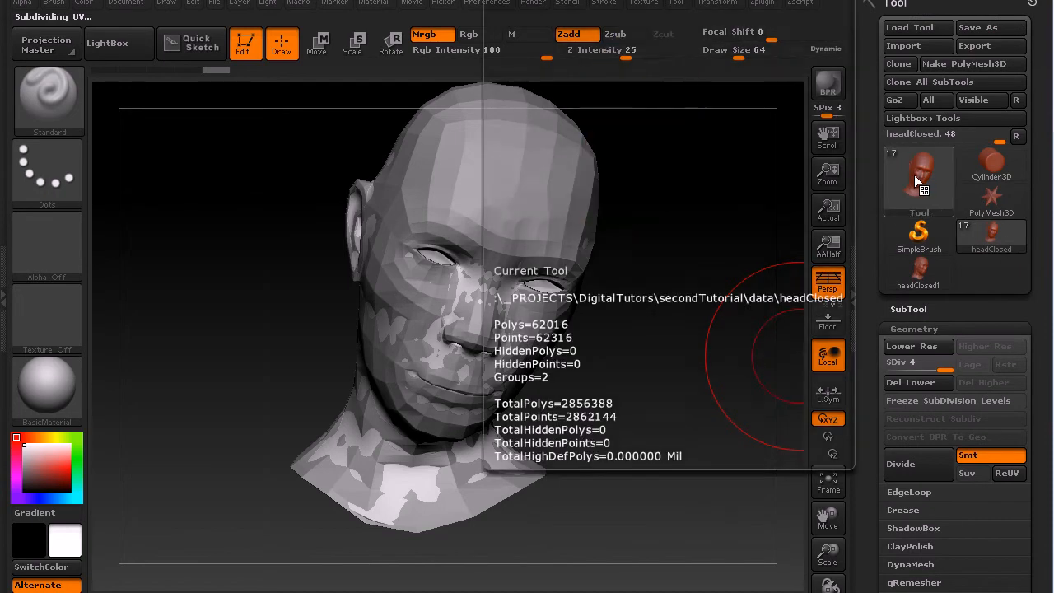
click(916, 174)
click(920, 305)
drag(1042, 97, 1050, 192)
click(979, 290)
scroll(1005, 248, down, 10)
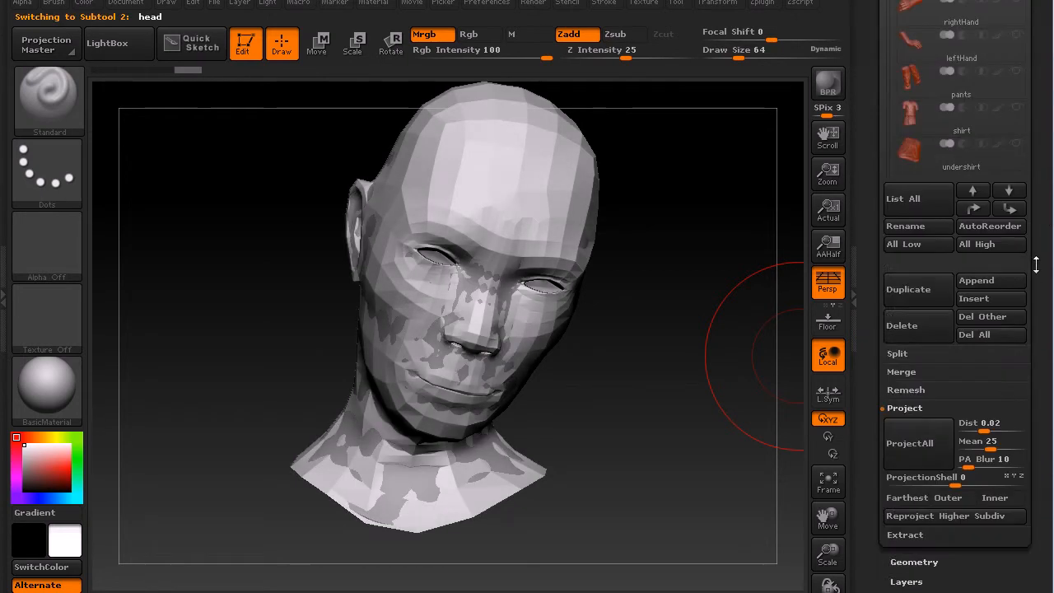
click(921, 420)
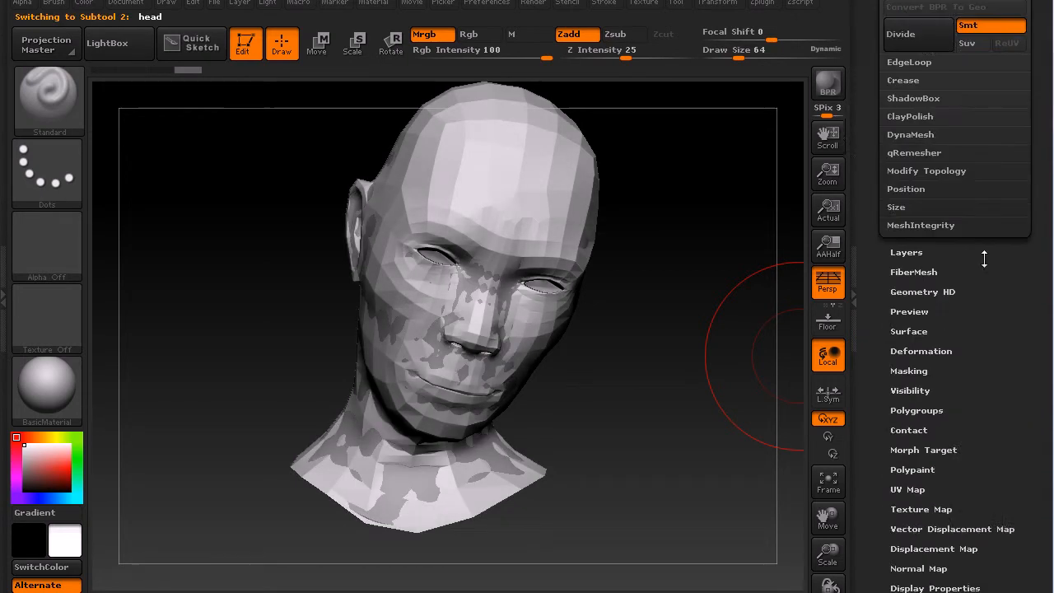
click(903, 22)
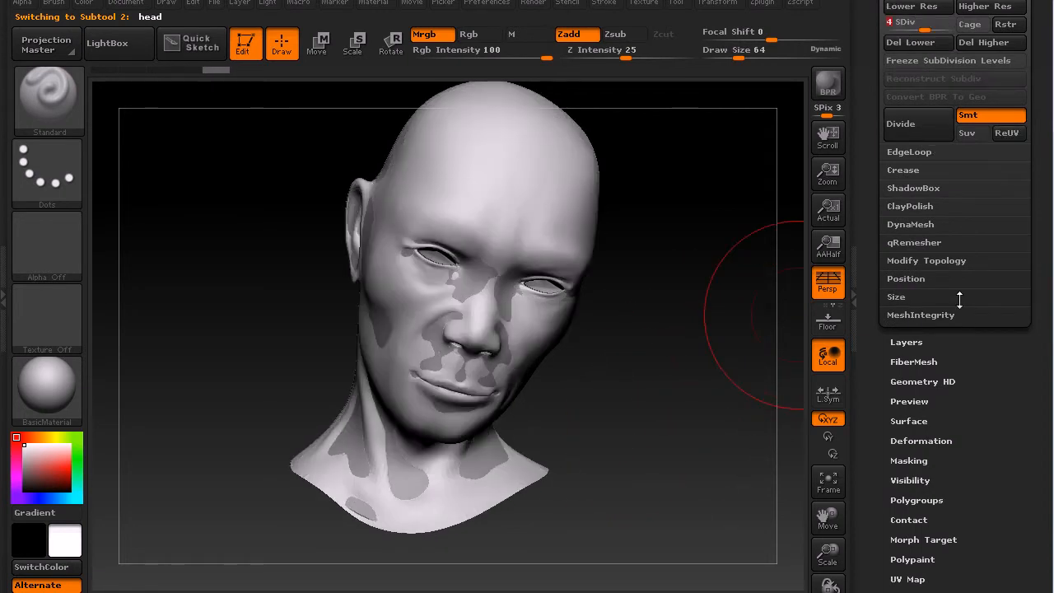
- Select the headClosed subtool at the end of the subtool list
scroll(1038, 89, up, 5)
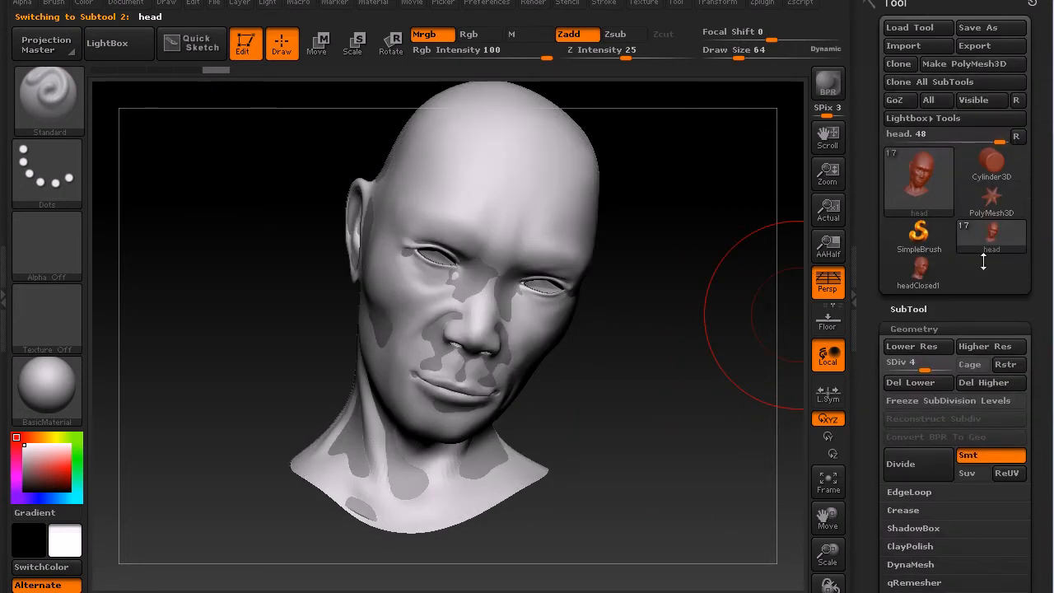
click(914, 309)
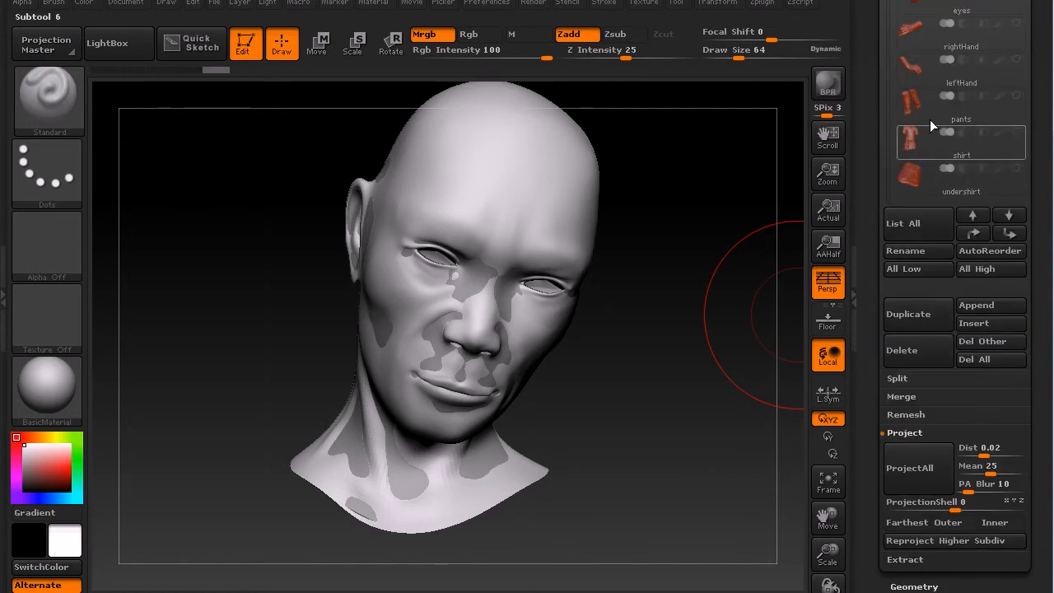
click(901, 104)
drag(890, 53, 890, 107)
click(961, 115)
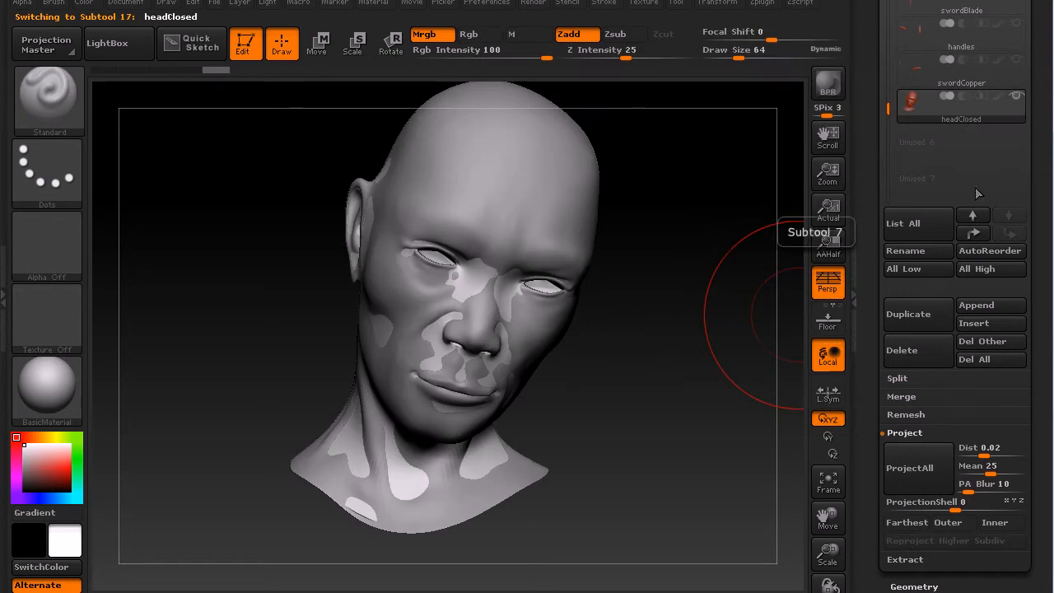
- Try to project the original head onto headClosed with ProjectAll at a distance of 0.02
click(920, 470)
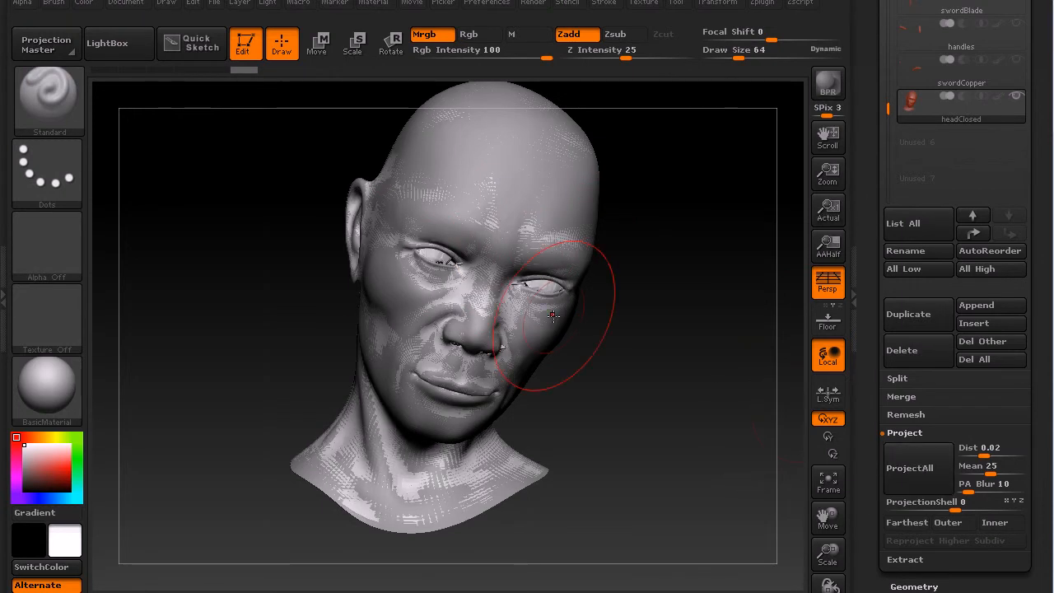
drag(682, 360, 816, 318)
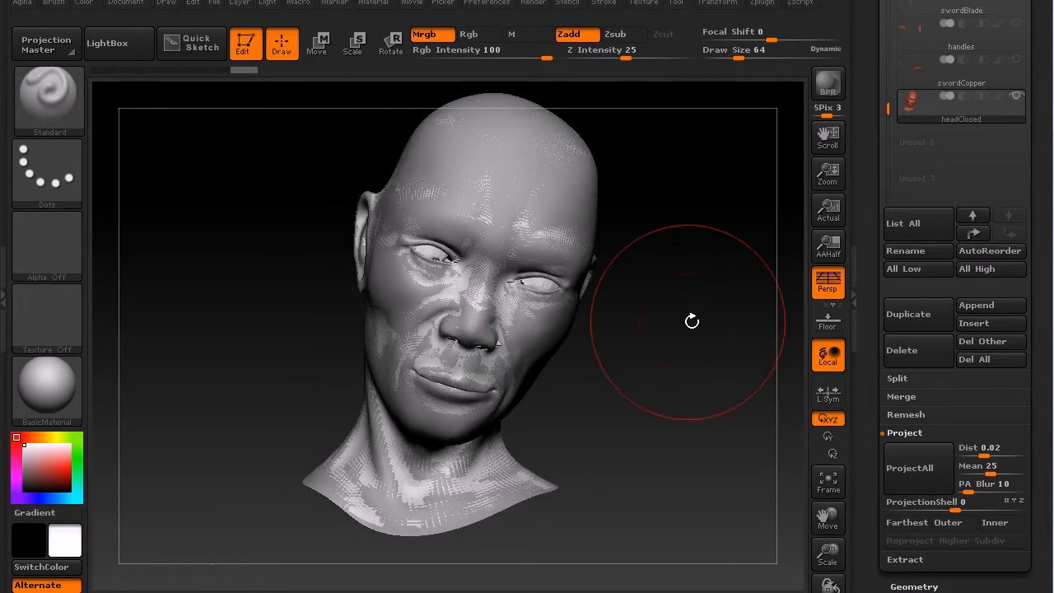
mouse_move(706, 351)
mouse_down()
mouse_move(664, 307)
mouse_move(706, 348)
mouse_up()
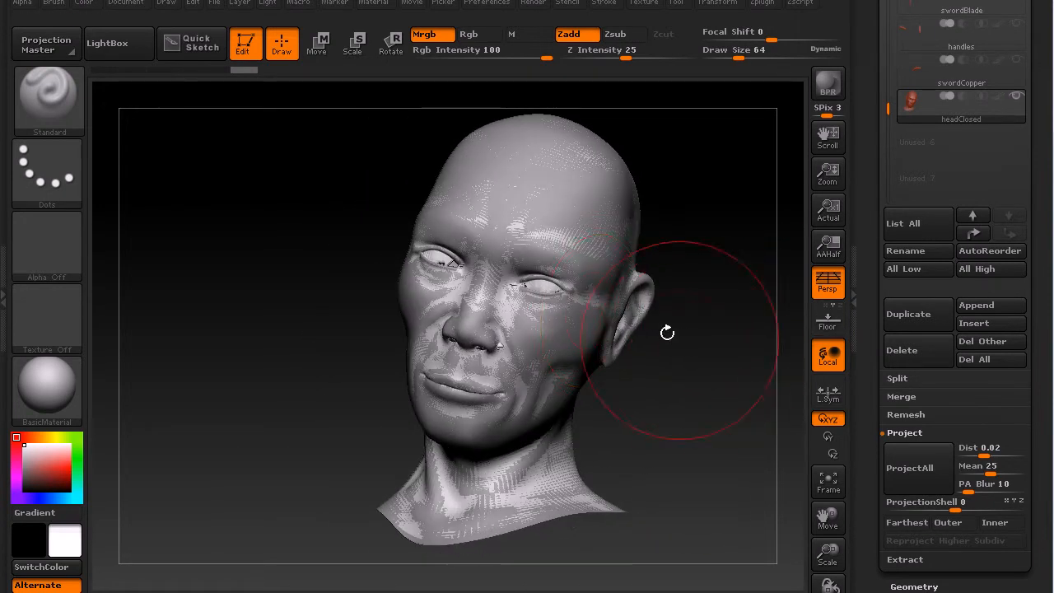
key(shift+d)
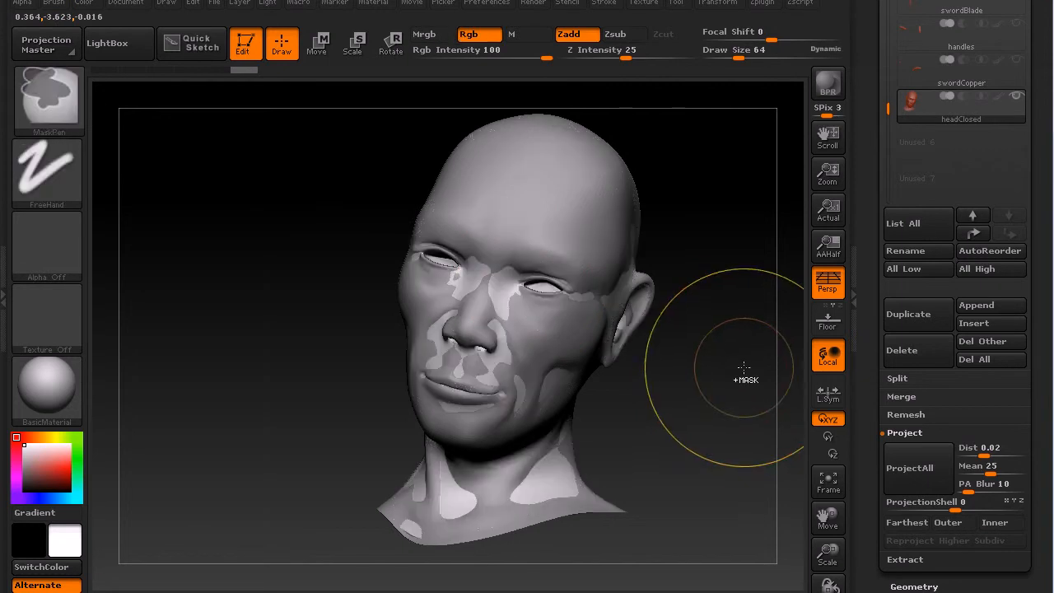
- Set the projection distance to 0.0081 and project the original head's detail onto headClosed with ProjectAll
click(970, 448)
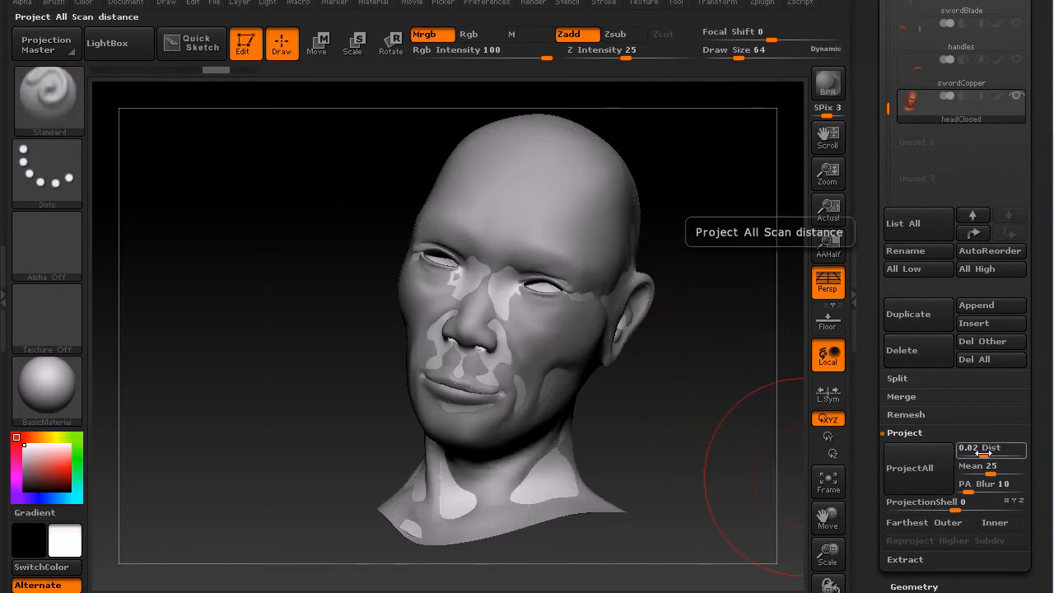
key(ctrl)
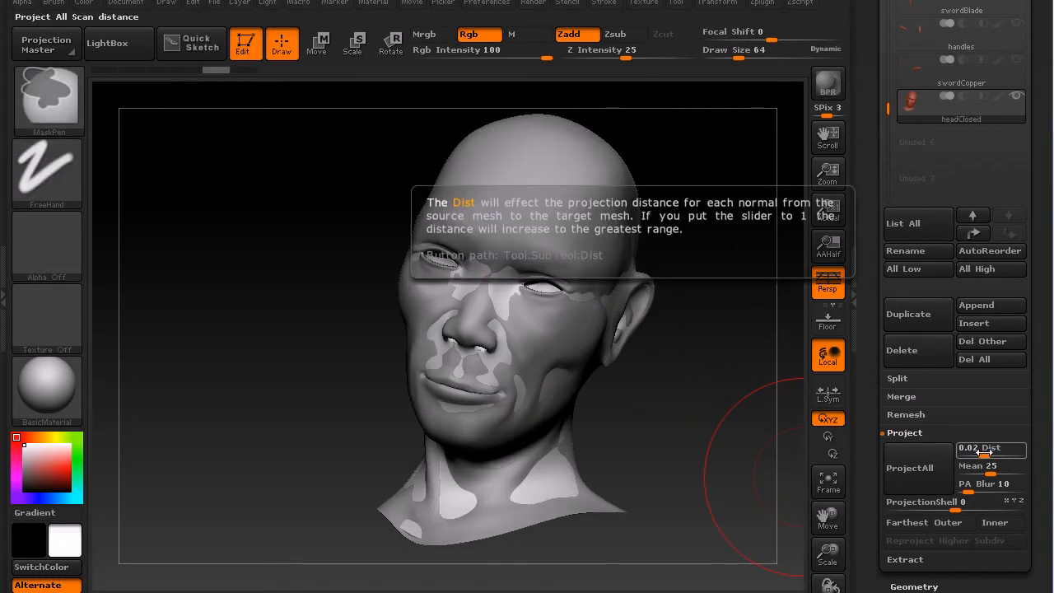
drag(985, 453, 980, 453)
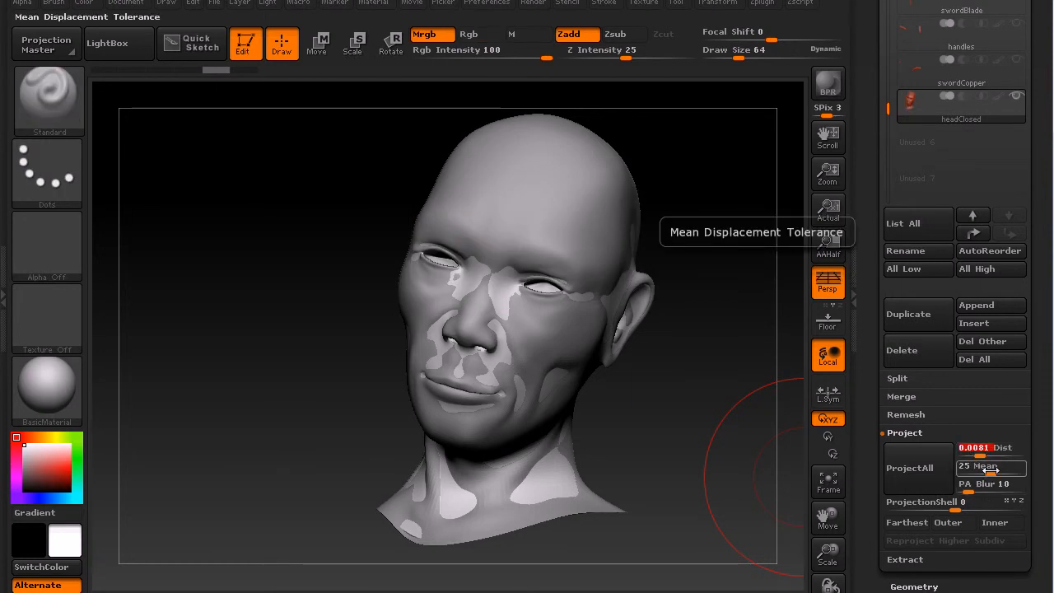
click(927, 468)
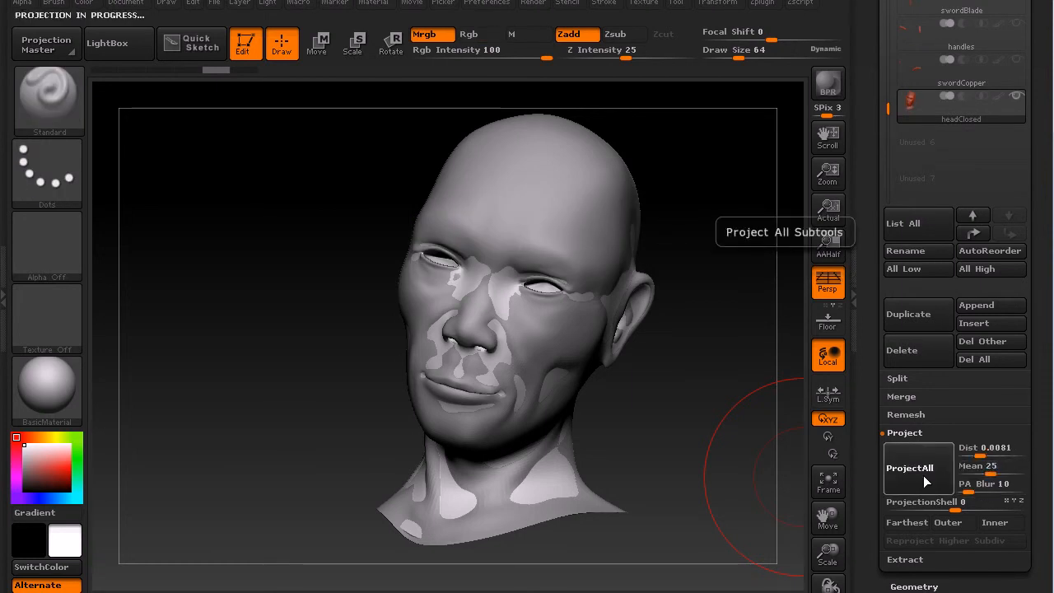
mouse_move(673, 384)
mouse_down()
mouse_move(726, 404)
mouse_move(681, 398)
mouse_move(680, 417)
mouse_move(683, 377)
mouse_up()
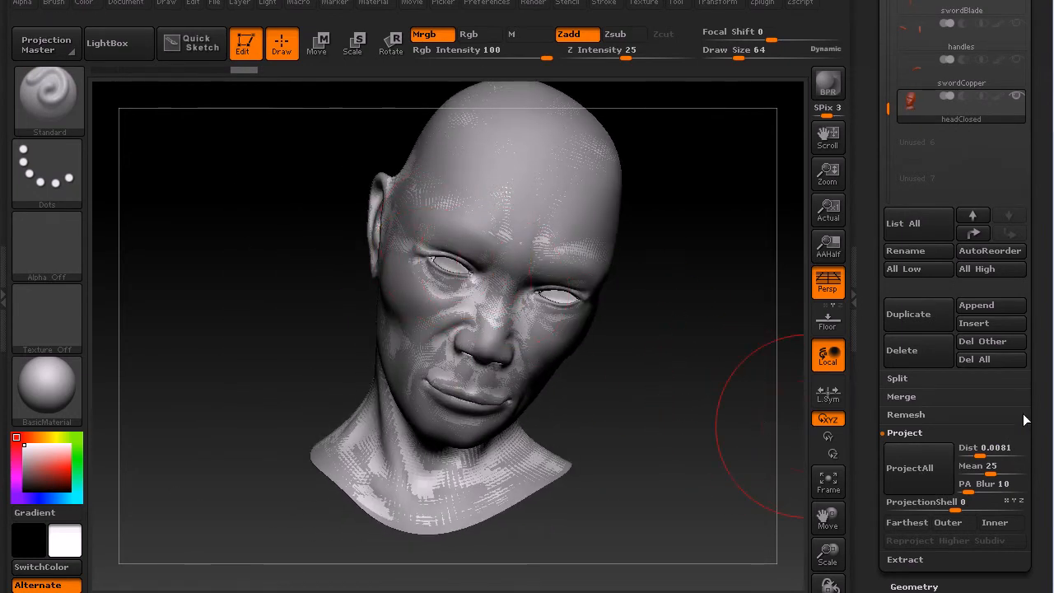
- Divide the headClosed mesh up to subdivision level 6
scroll(1038, 436, down, 5)
scroll(1048, 321, up, 3)
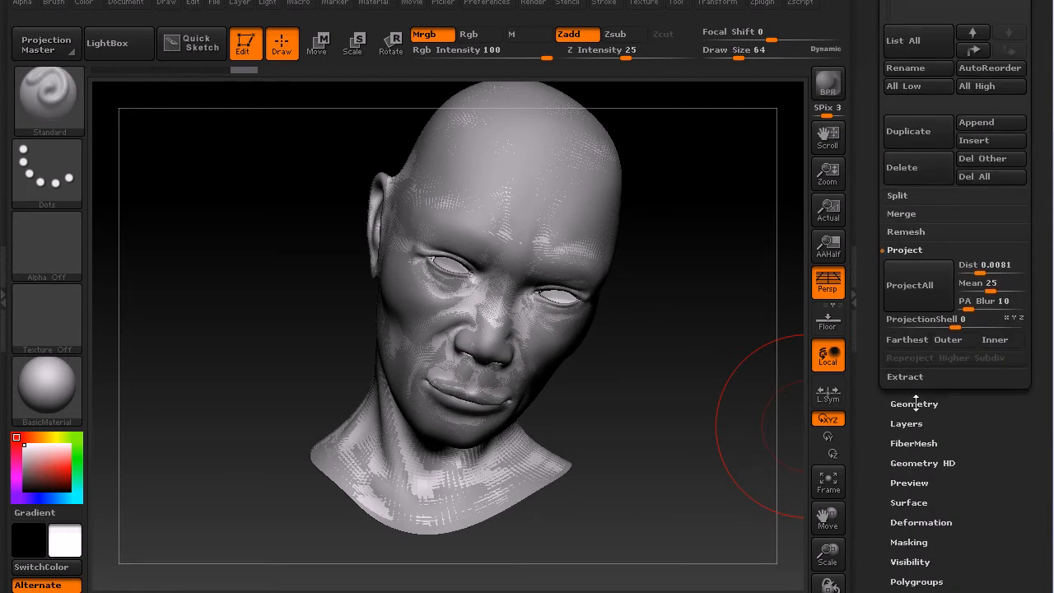
click(916, 404)
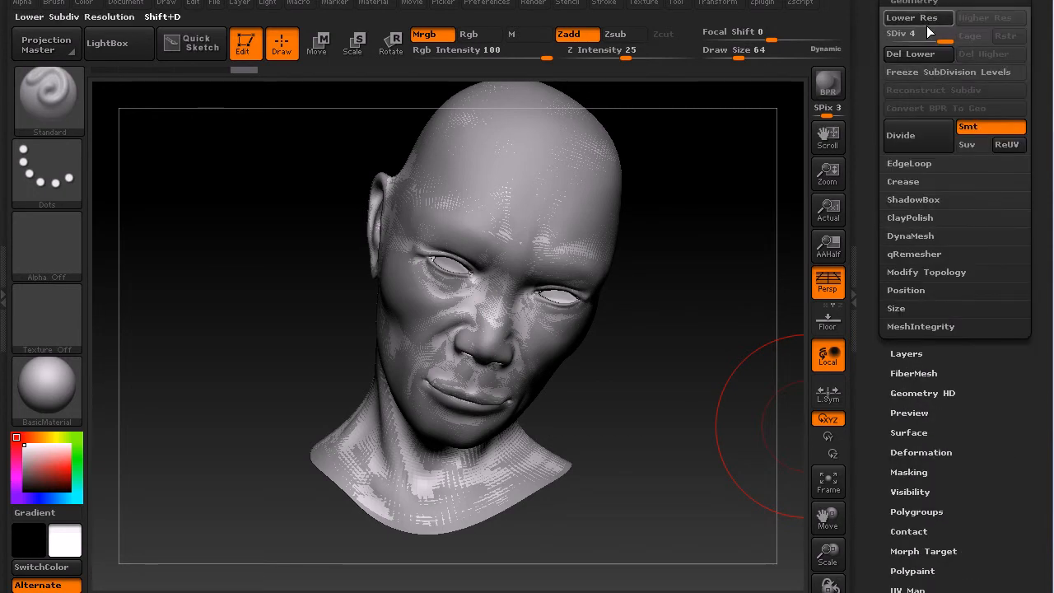
click(921, 133)
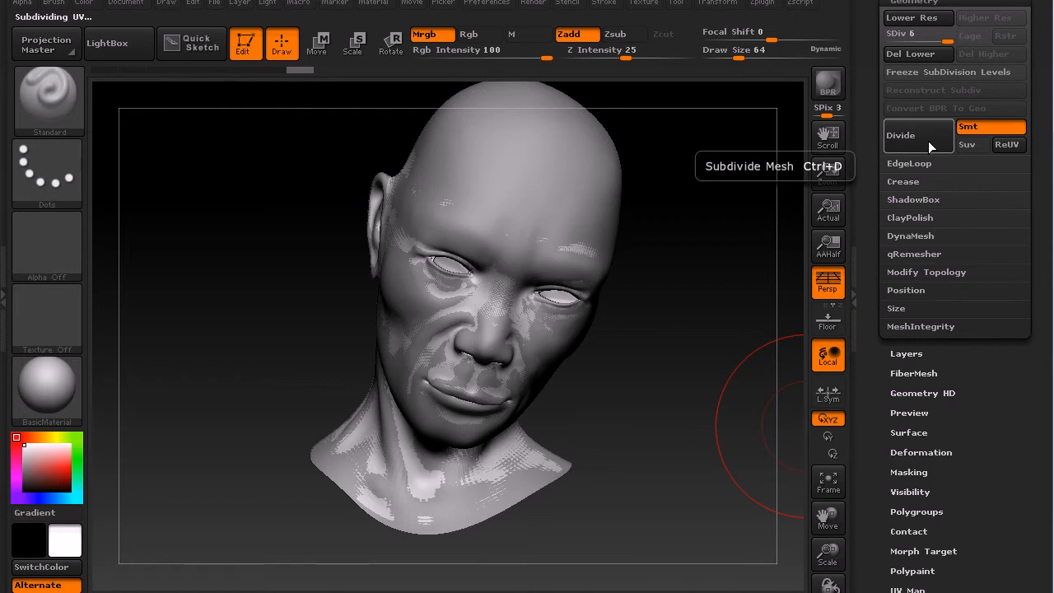
- Select the original head subtool and raise its subdivision level to 6
scroll(1048, 338, up, 6)
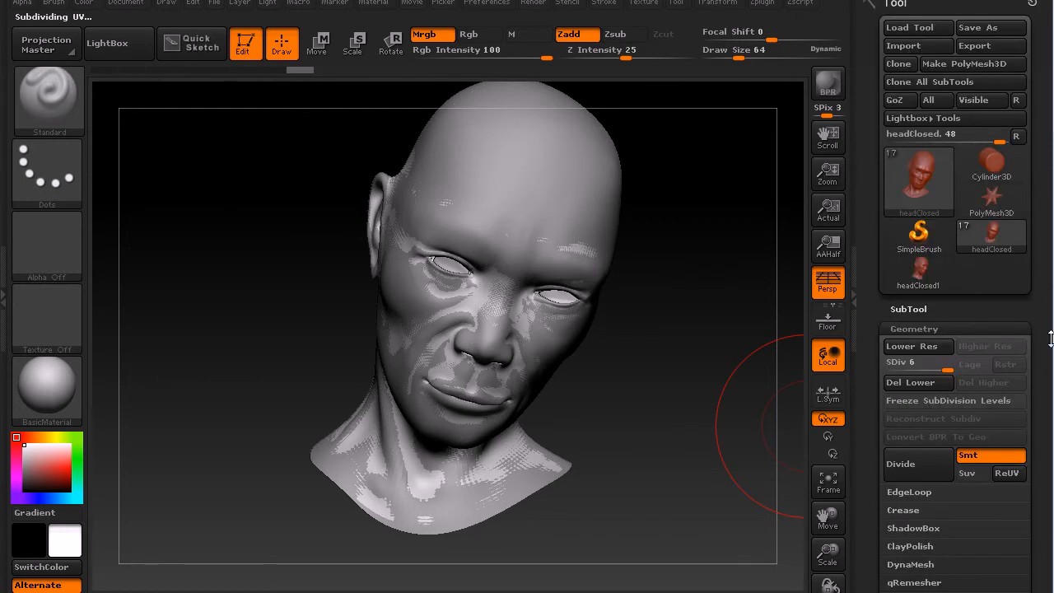
click(908, 309)
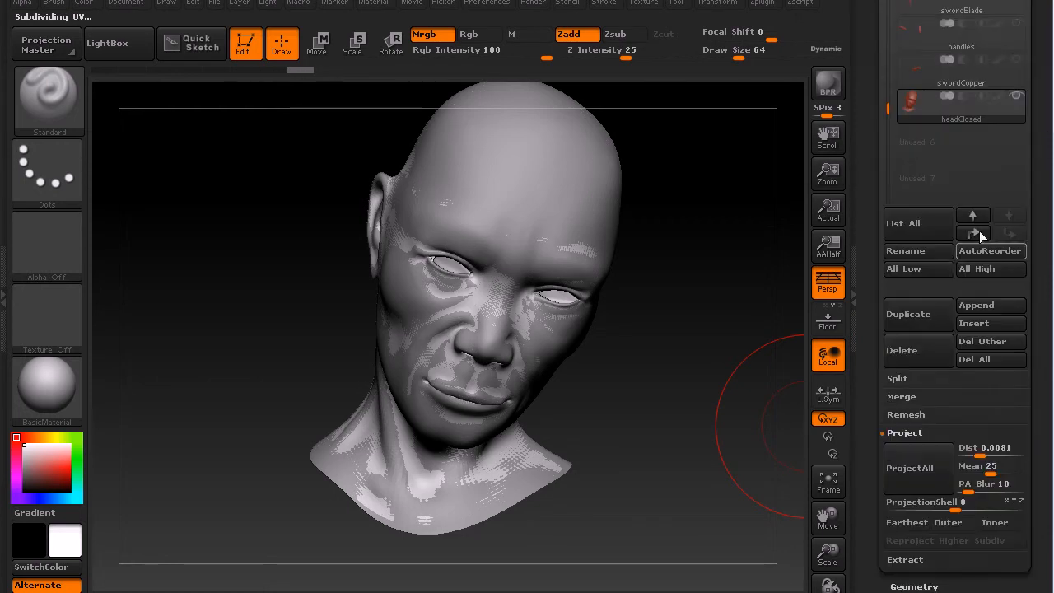
drag(891, 110, 891, 66)
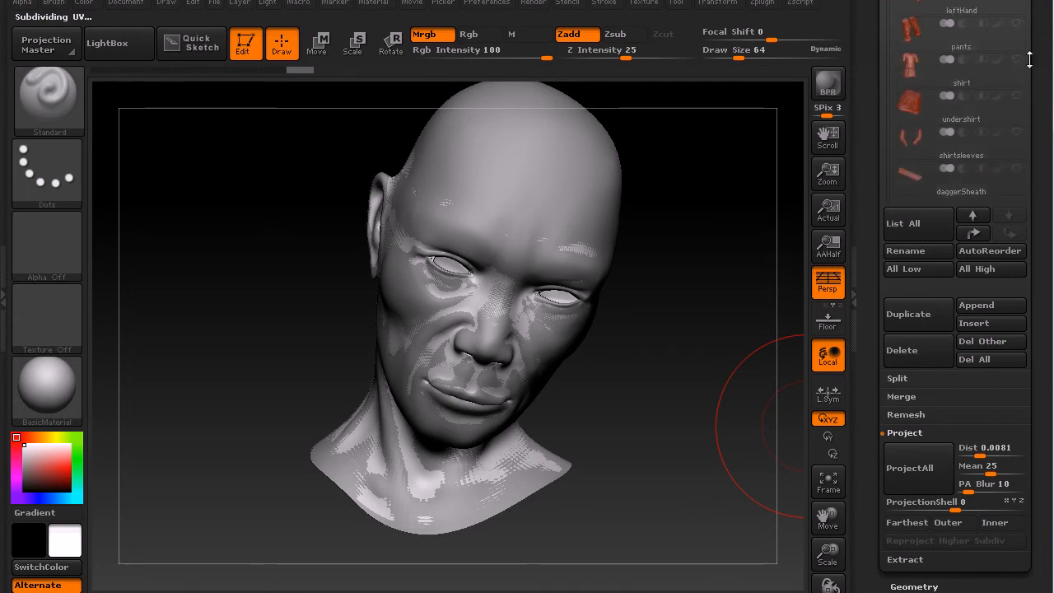
scroll(987, 215, up, 4)
scroll(987, 215, up, 2)
click(950, 197)
drag(1047, 308, 922, 207)
click(921, 207)
drag(924, 26, 953, 25)
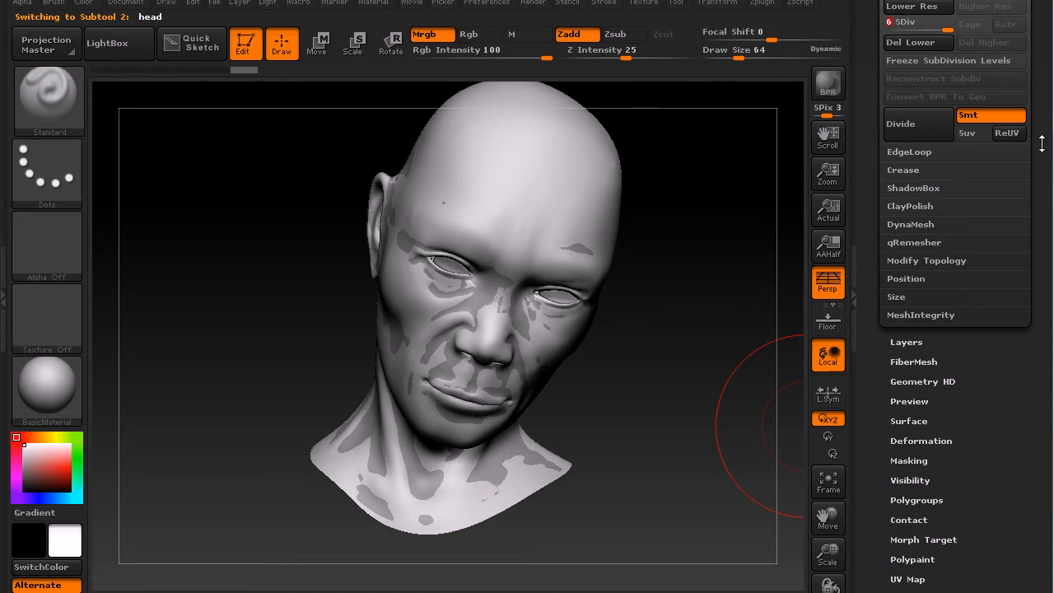
- Return to the headClosed subtool and project the original head's level 6 detail onto it with ProjectAll at distance 0.0081
drag(1044, 148, 1052, 297)
click(914, 309)
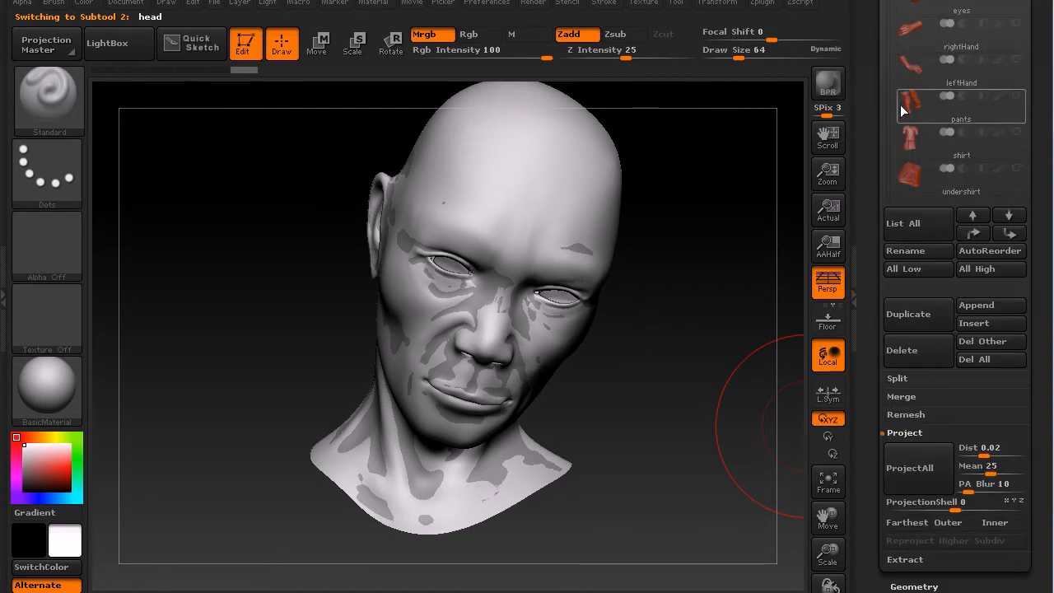
mouse_move(890, 141)
mouse_down()
mouse_move(890, 160)
mouse_move(890, 137)
mouse_up()
click(960, 47)
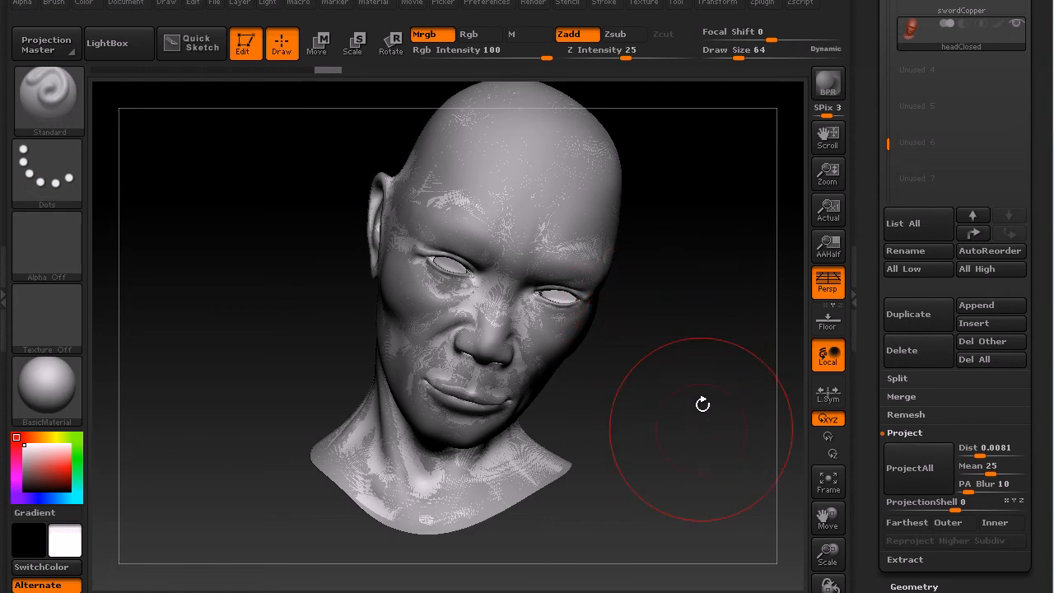
- Hide the original head so only headClosed shows, and examine the projected detail around its eyes, nose and mouth
click(1016, 24)
drag(682, 328, 755, 367)
mouse_move(829, 551)
mouse_down()
mouse_move(796, 500)
mouse_move(682, 462)
mouse_move(684, 414)
mouse_move(624, 448)
mouse_move(707, 469)
mouse_move(569, 443)
mouse_up()
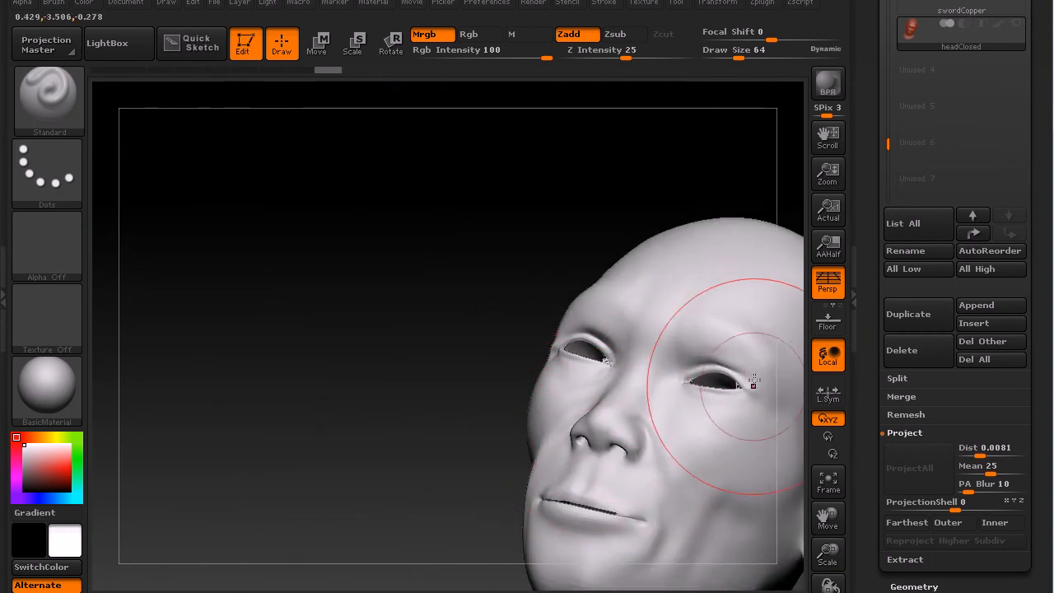
mouse_move(404, 313)
mouse_down()
mouse_move(558, 452)
mouse_move(688, 467)
mouse_move(604, 456)
mouse_move(685, 431)
mouse_move(647, 428)
mouse_up()
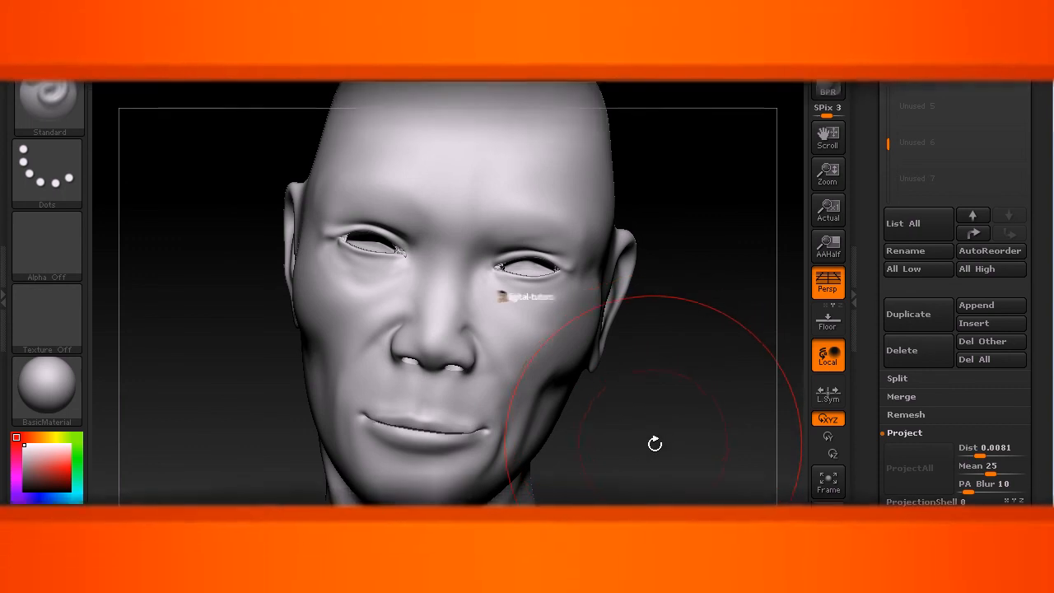